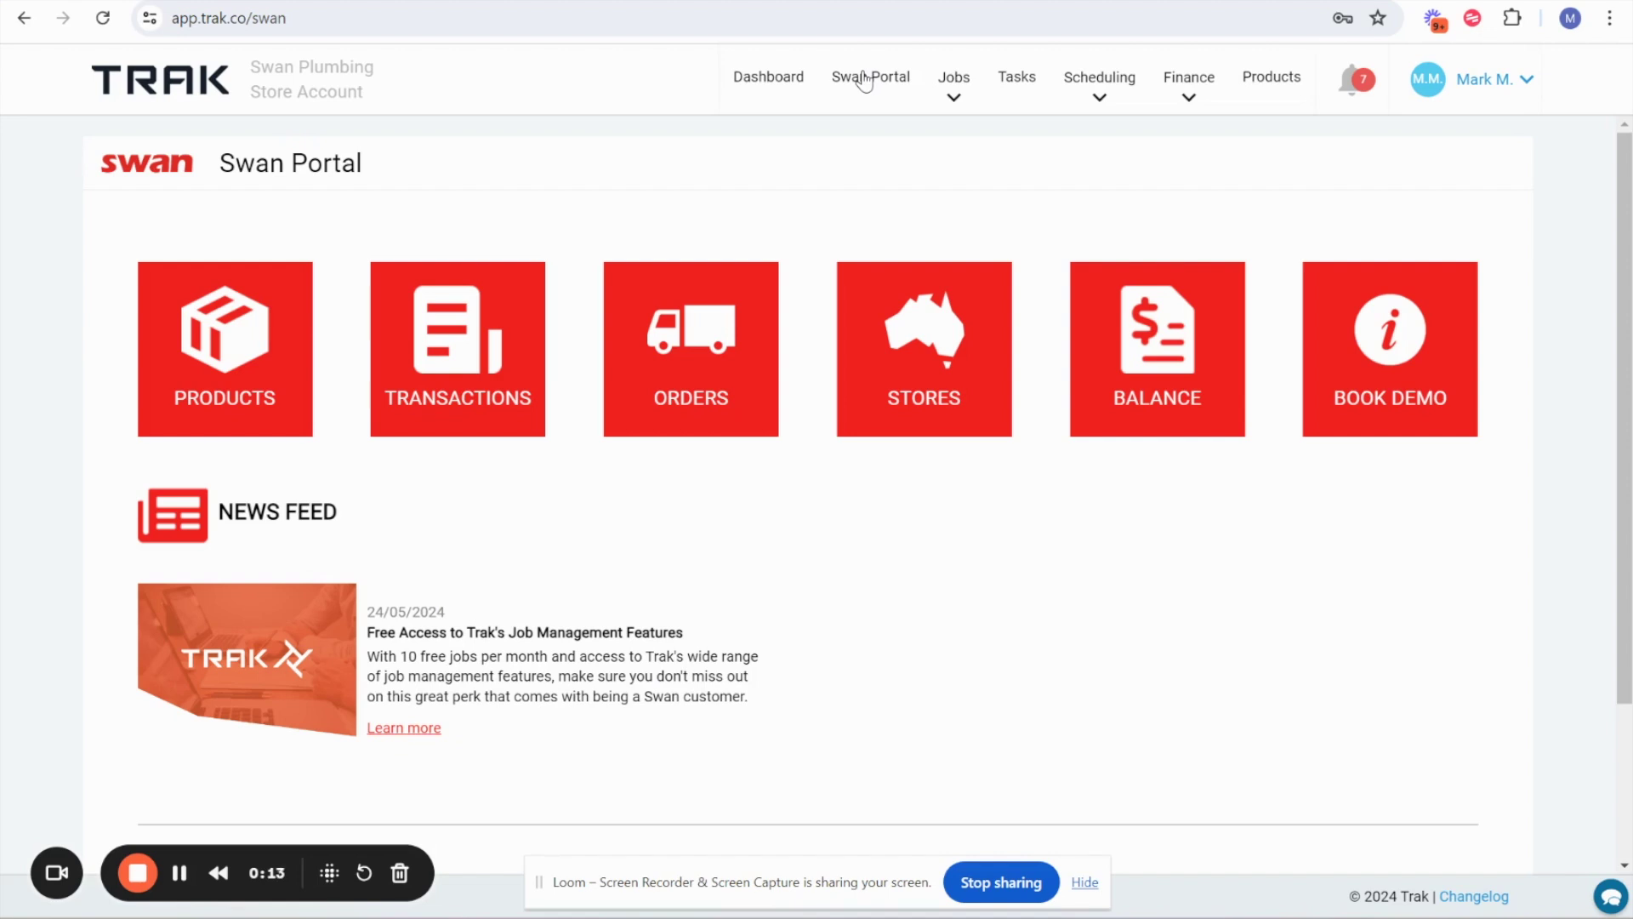
# Open the Swan orders list and show the actions available for the July 24, 2024 order
pyautogui.click(480, 412)
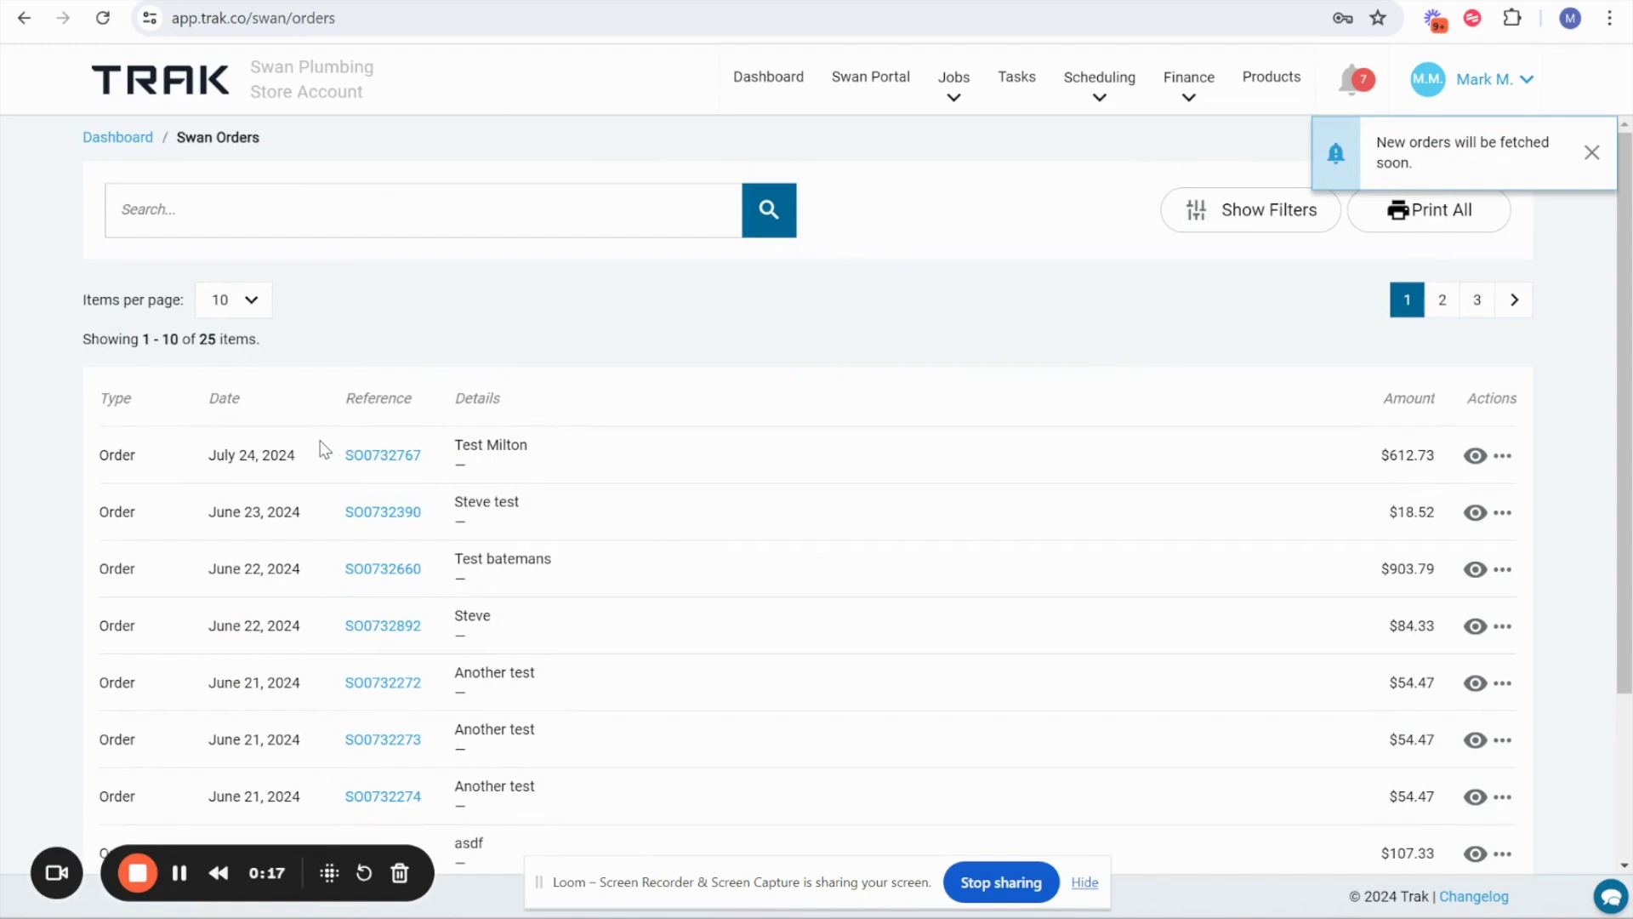
pyautogui.moveTo(216, 452); pyautogui.dragTo(617, 470)
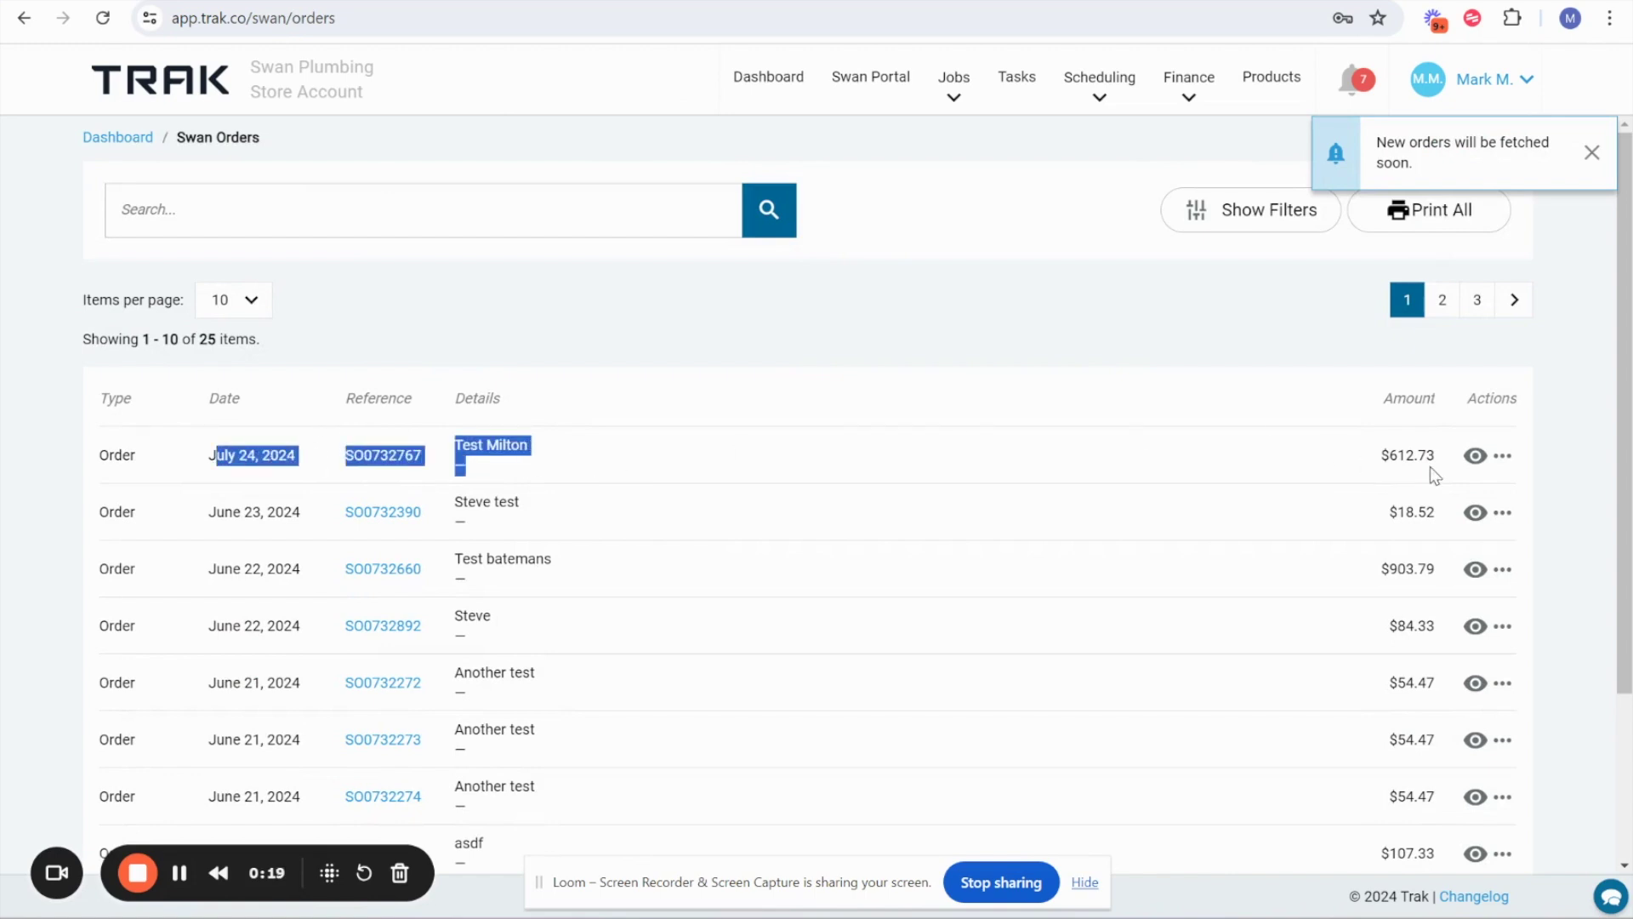
pyautogui.click(1503, 455)
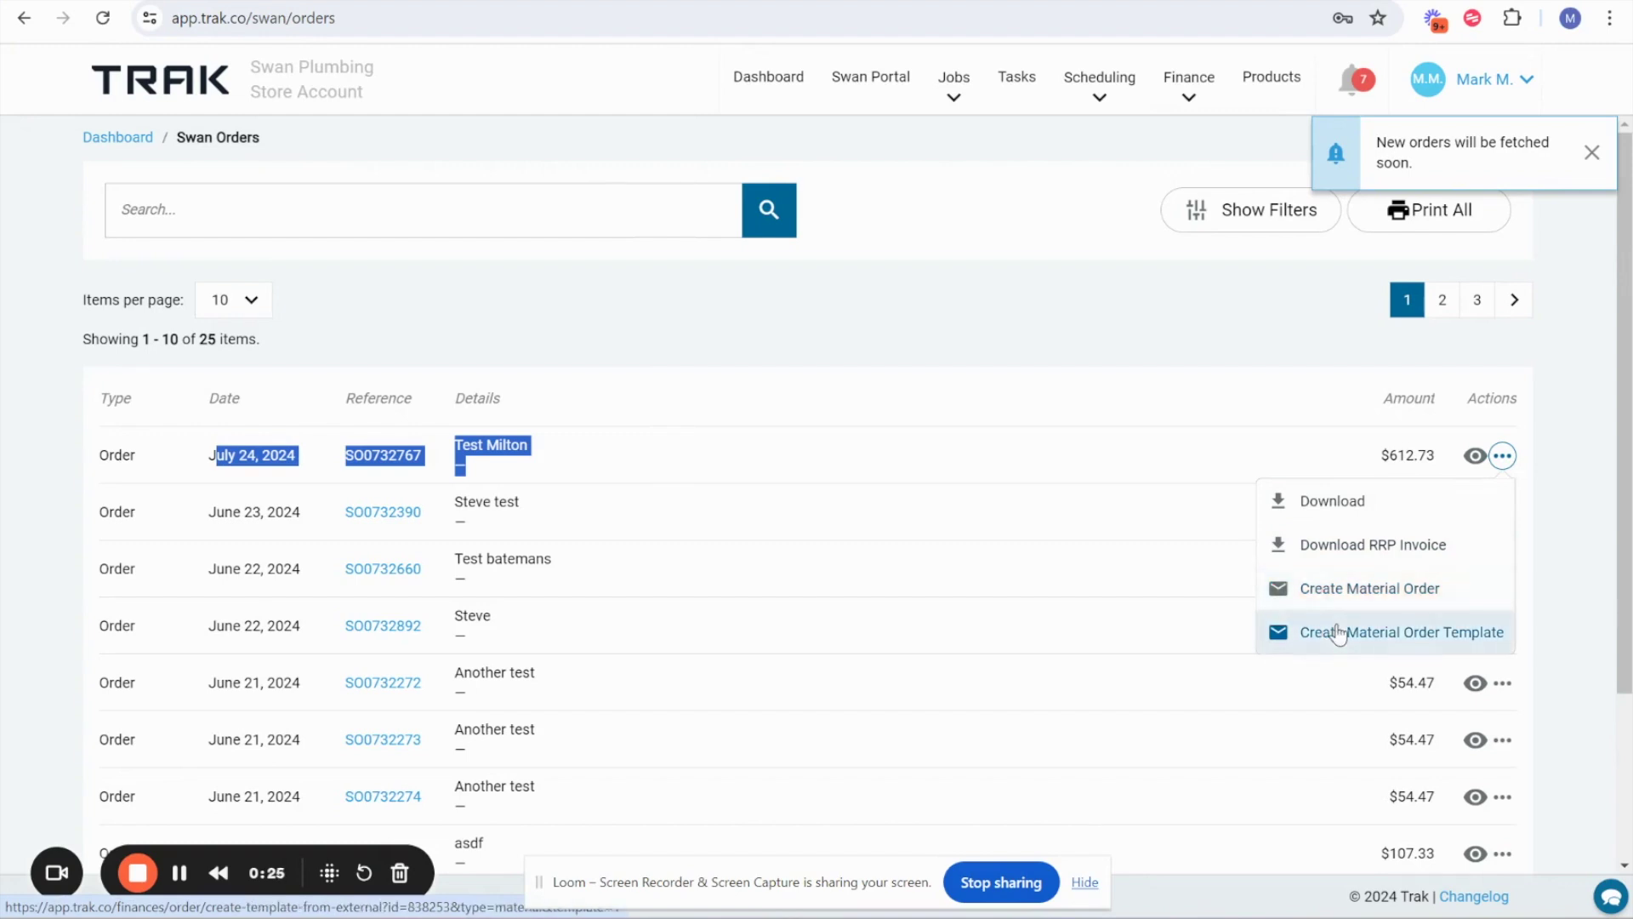
# Start a new Swan material order from the Swan Portal and apply the Gas Copperpress template
pyautogui.click(873, 81)
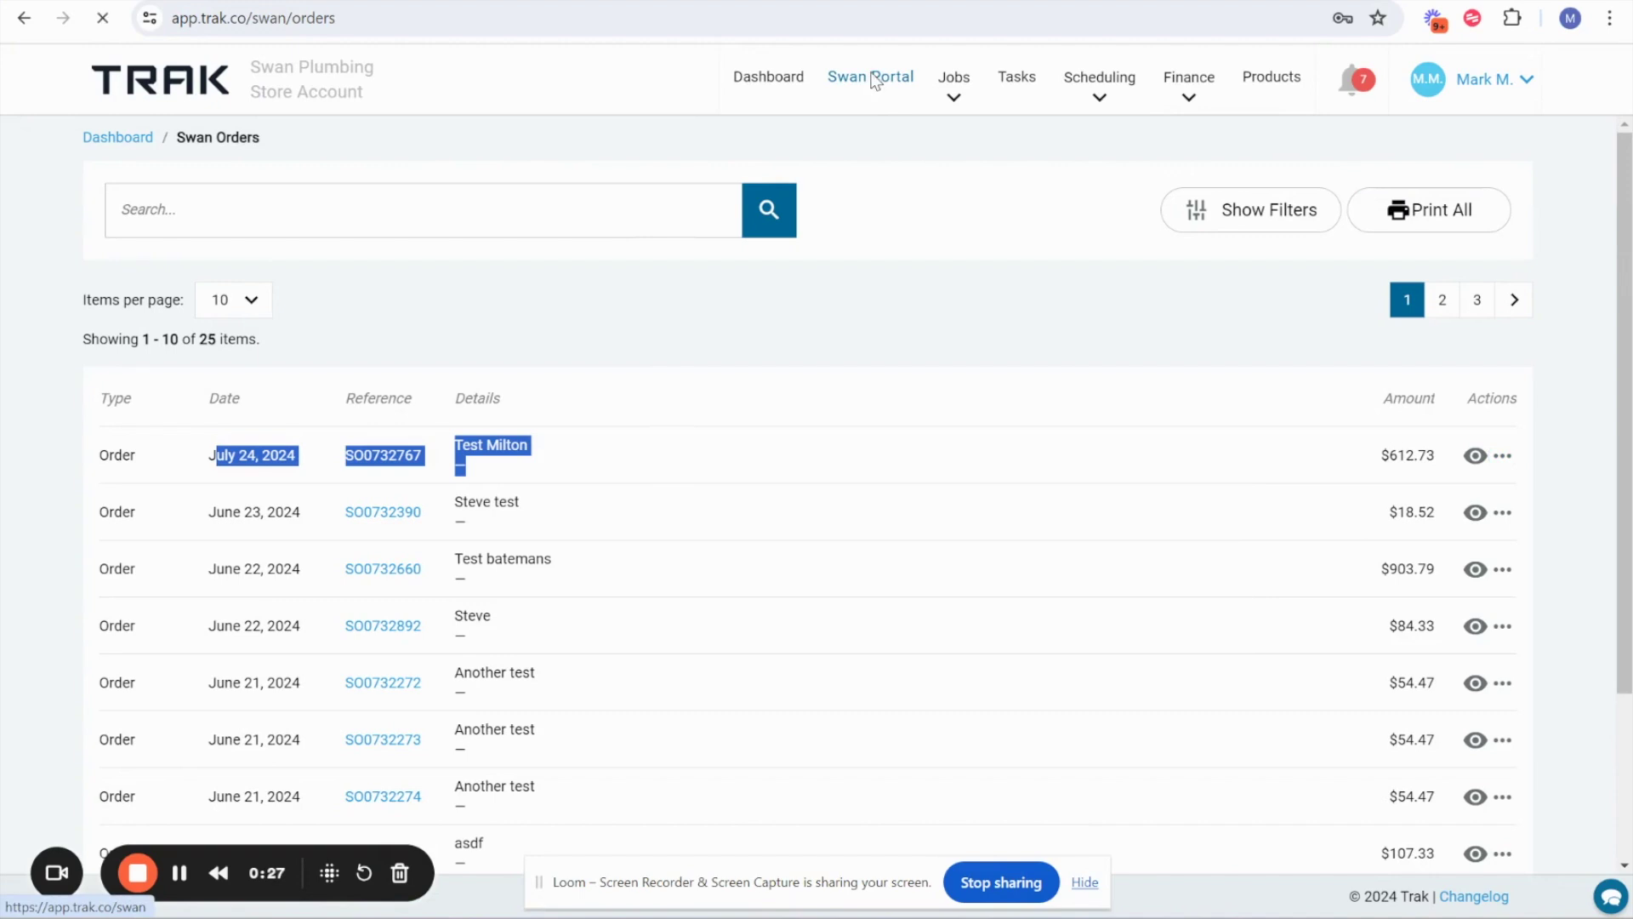
pyautogui.click(698, 405)
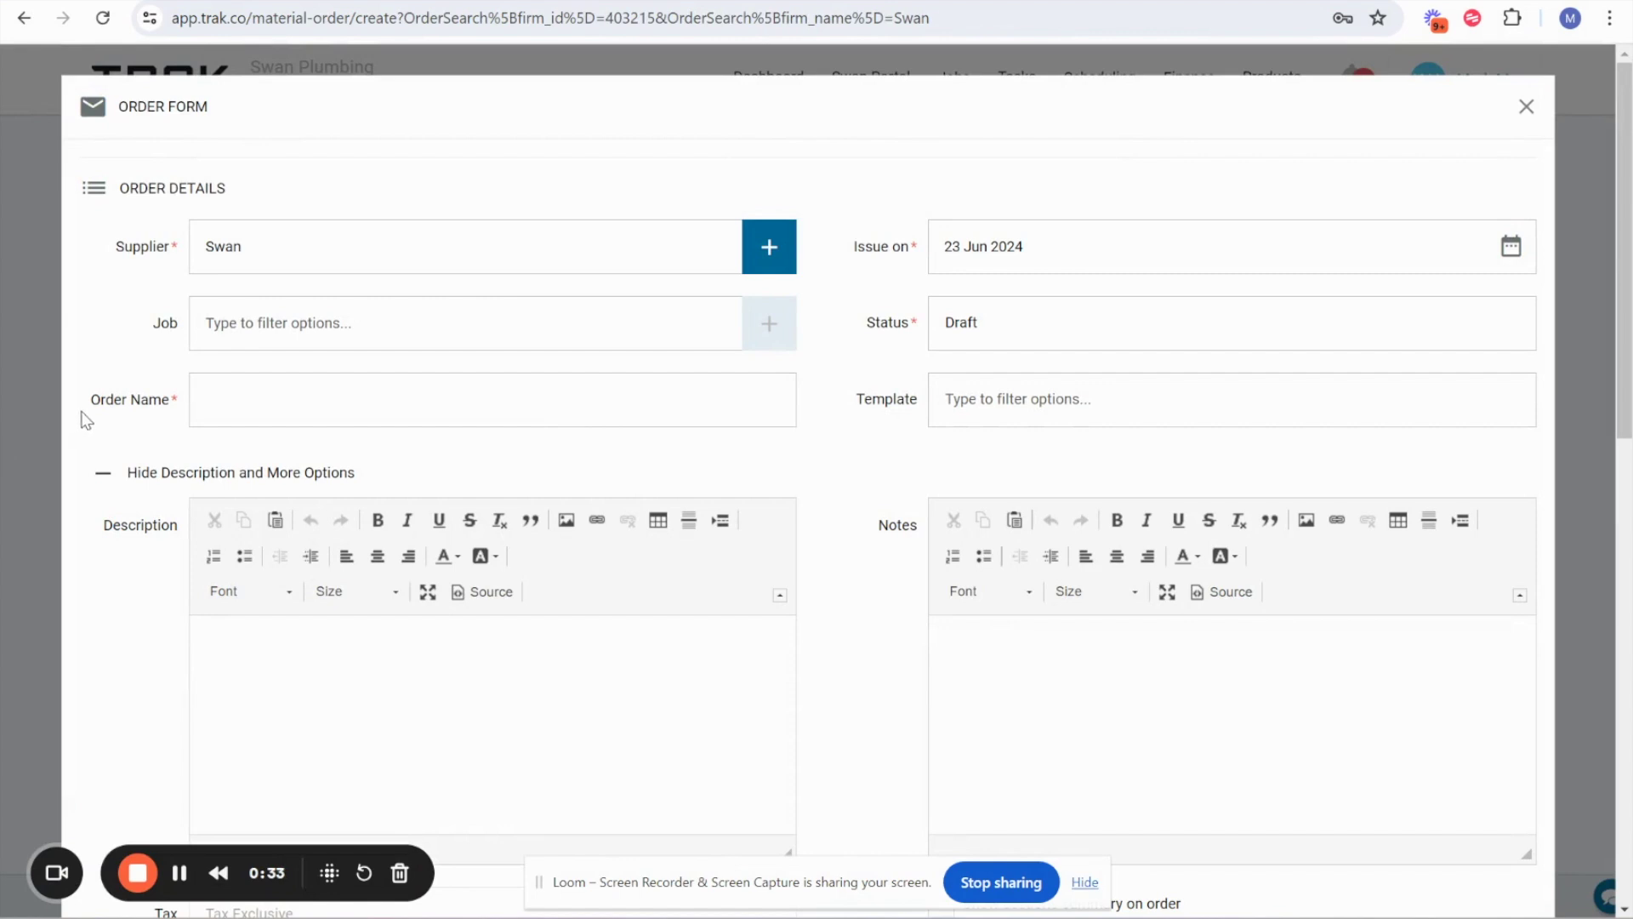
pyautogui.moveTo(85, 418); pyautogui.dragTo(152, 405)
pyautogui.click(274, 405)
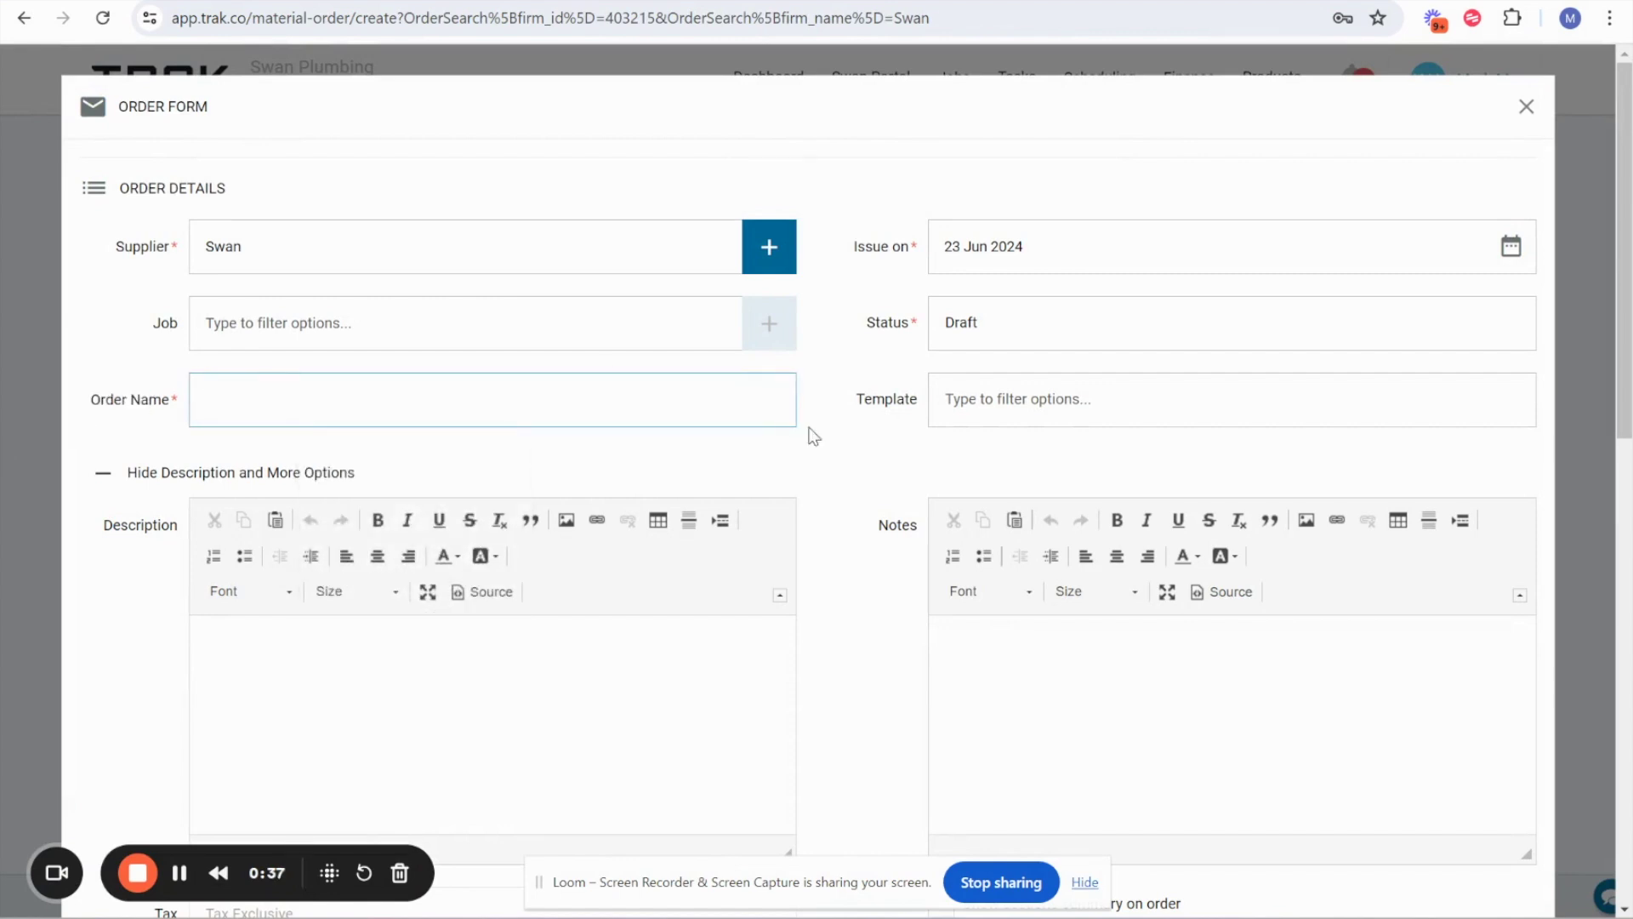
pyautogui.moveTo(856, 414); pyautogui.dragTo(932, 414)
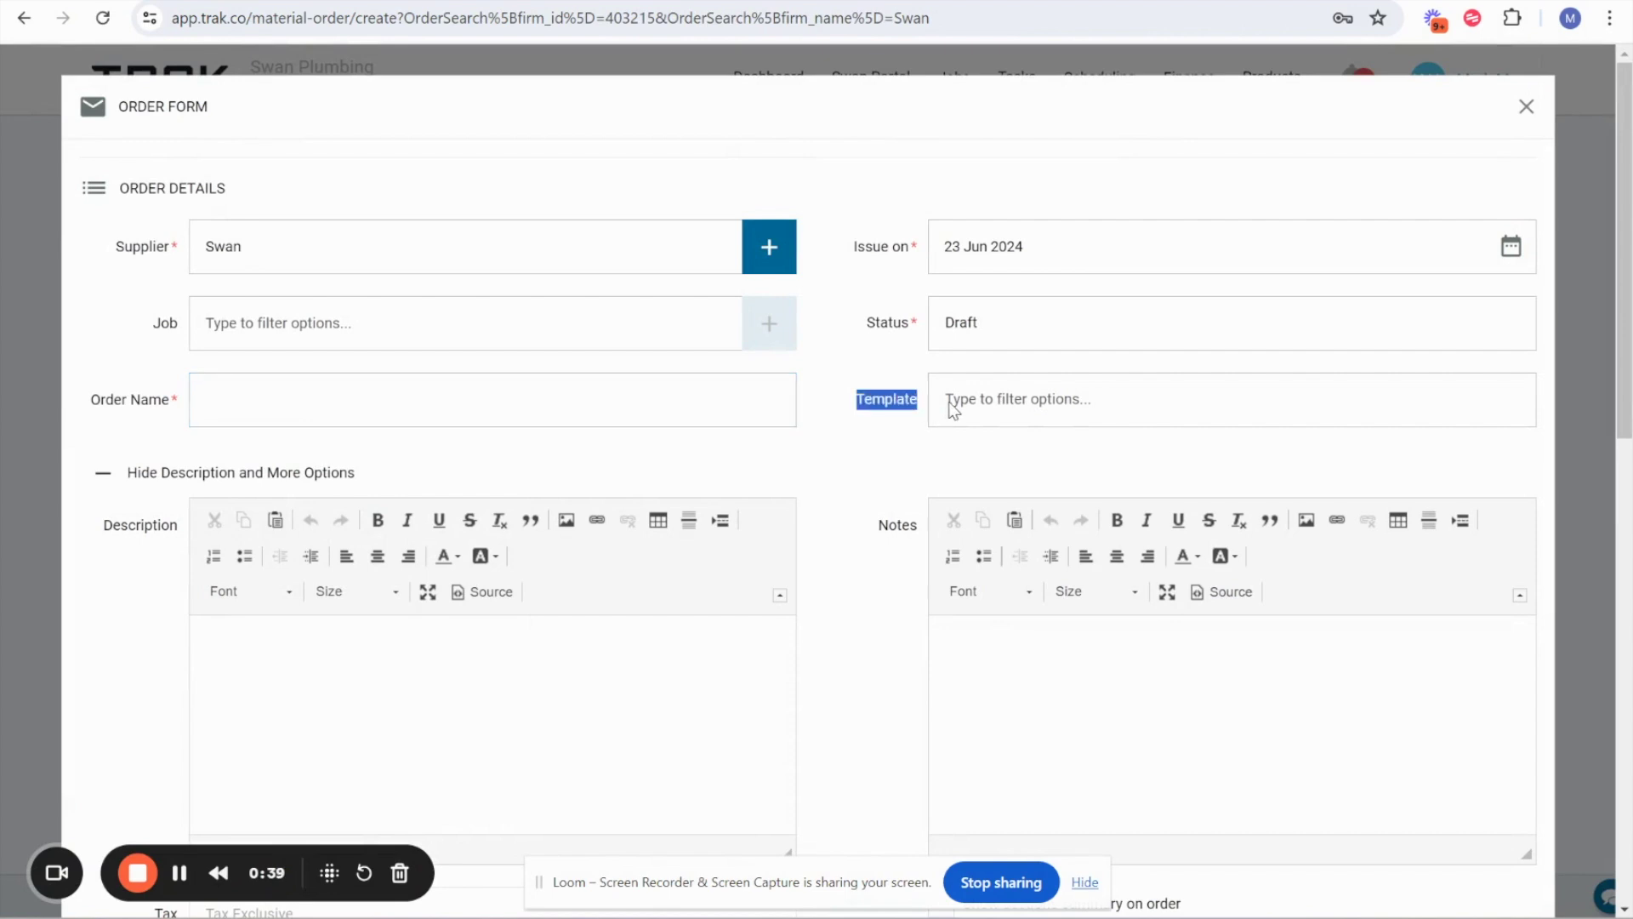
pyautogui.click(952, 407)
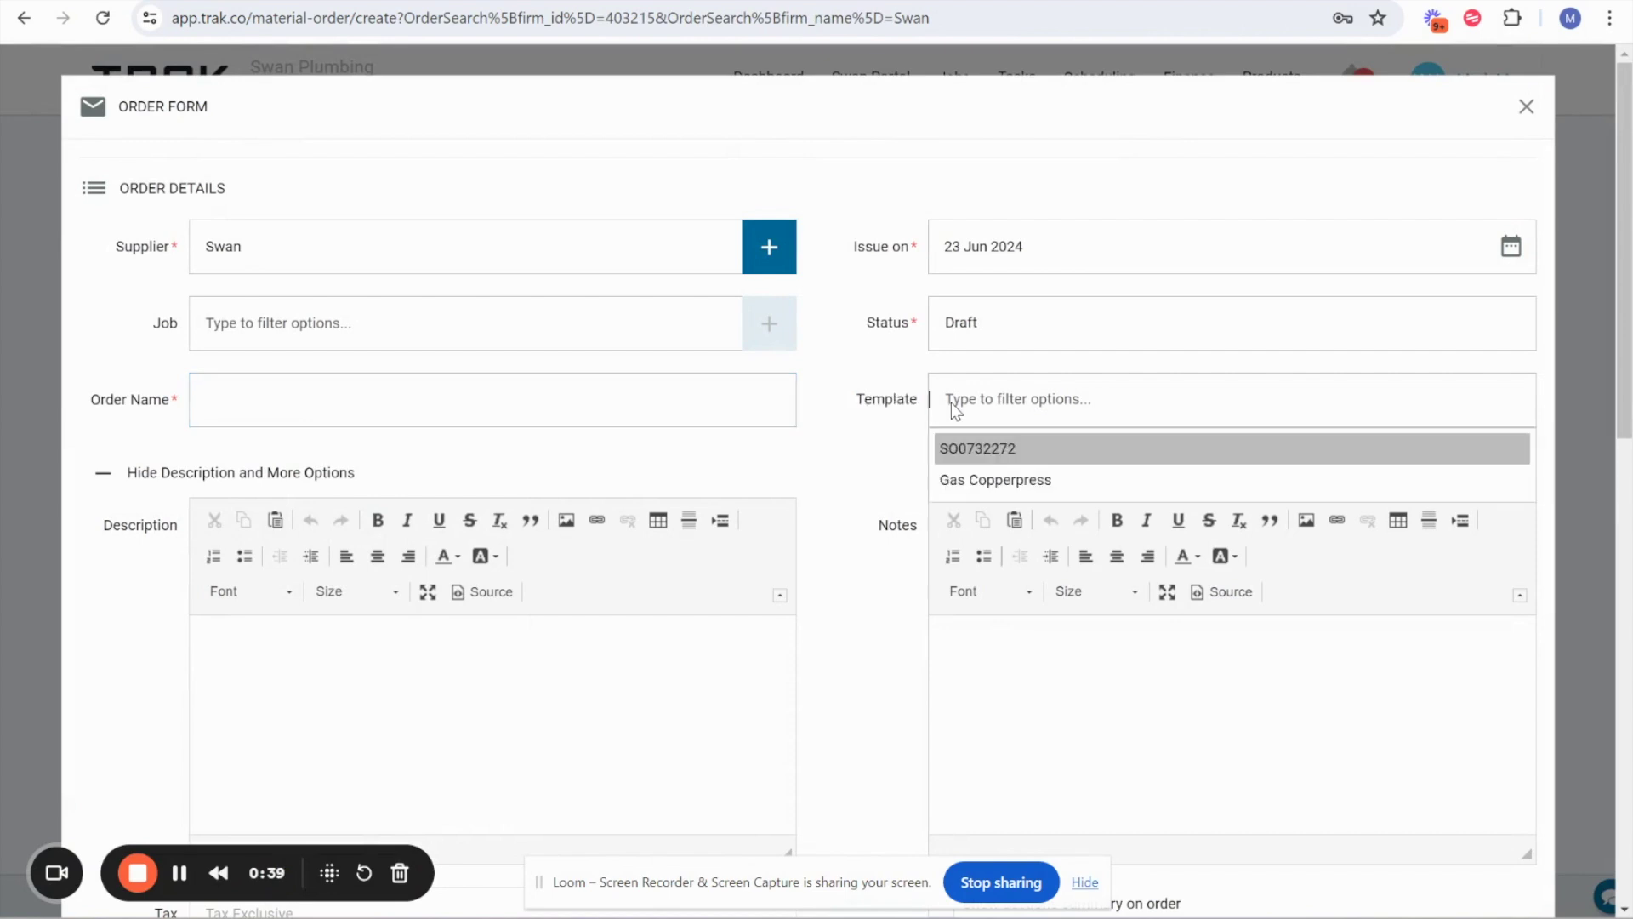
pyautogui.click(974, 478)
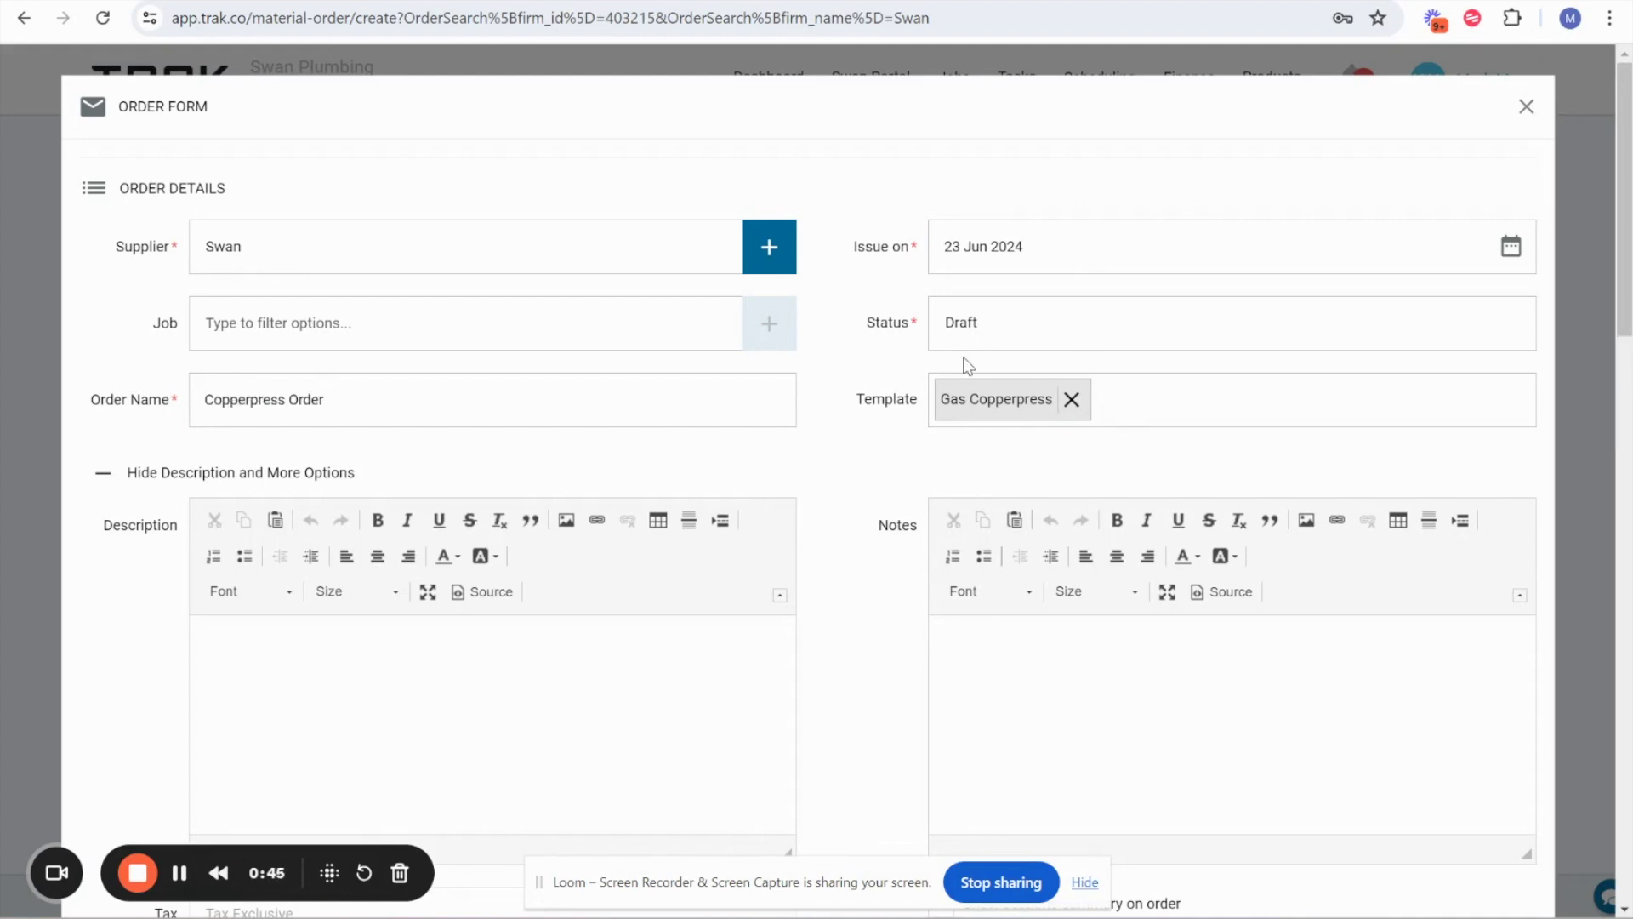
# Review the order name and the description field of the new order
pyautogui.moveTo(86, 398); pyautogui.dragTo(168, 406)
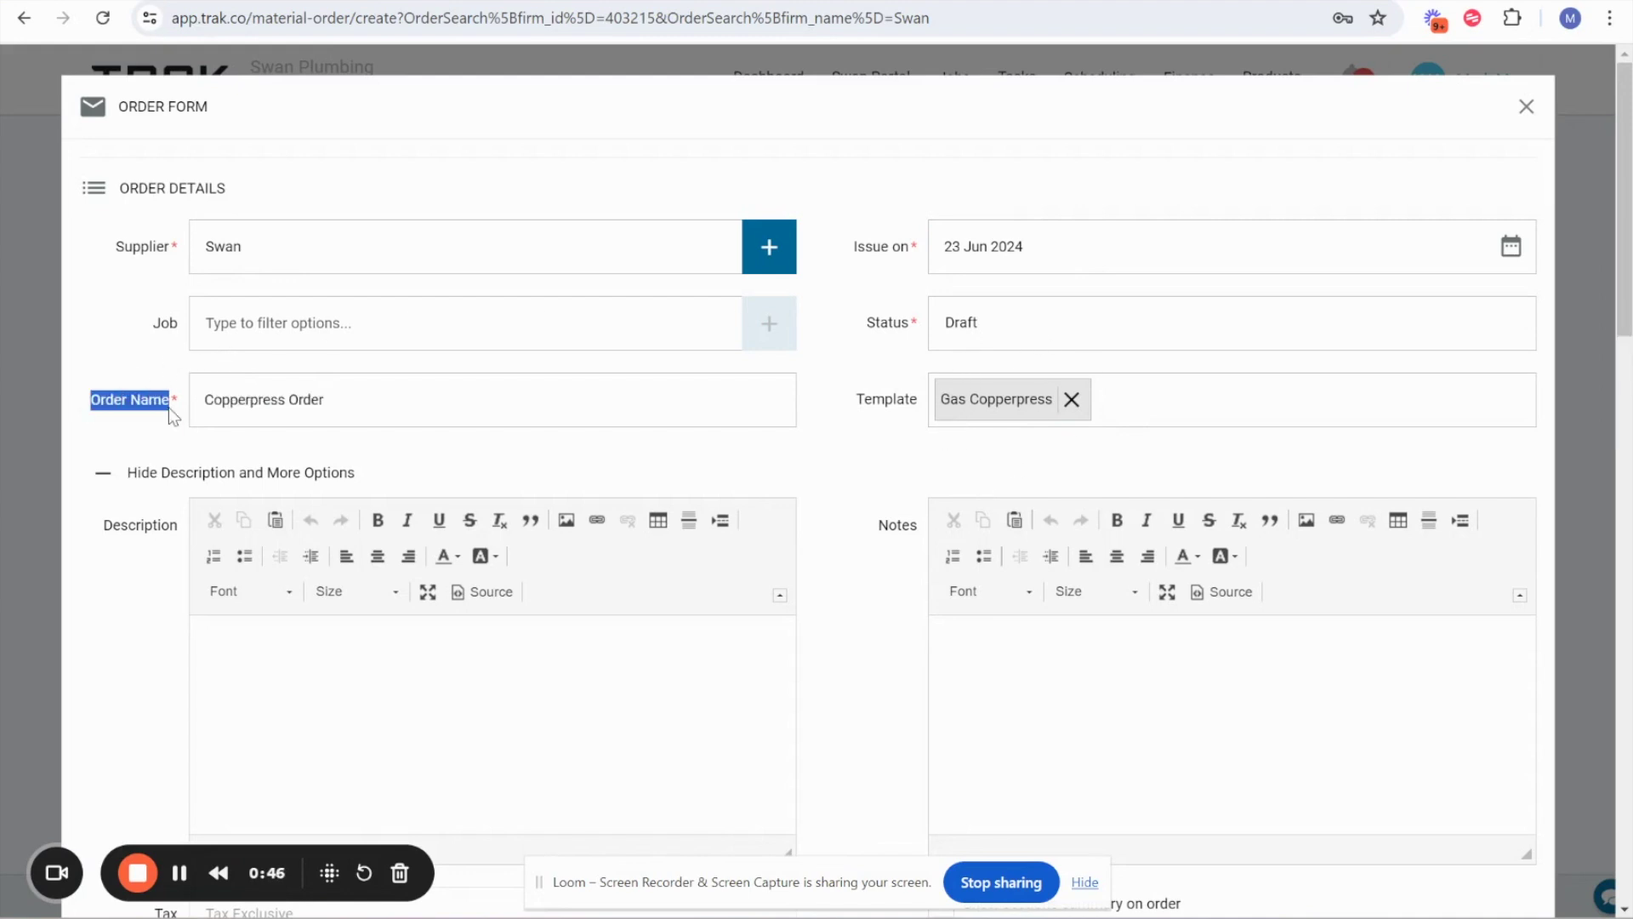
pyautogui.tripleClick(401, 403)
pyautogui.click(388, 406)
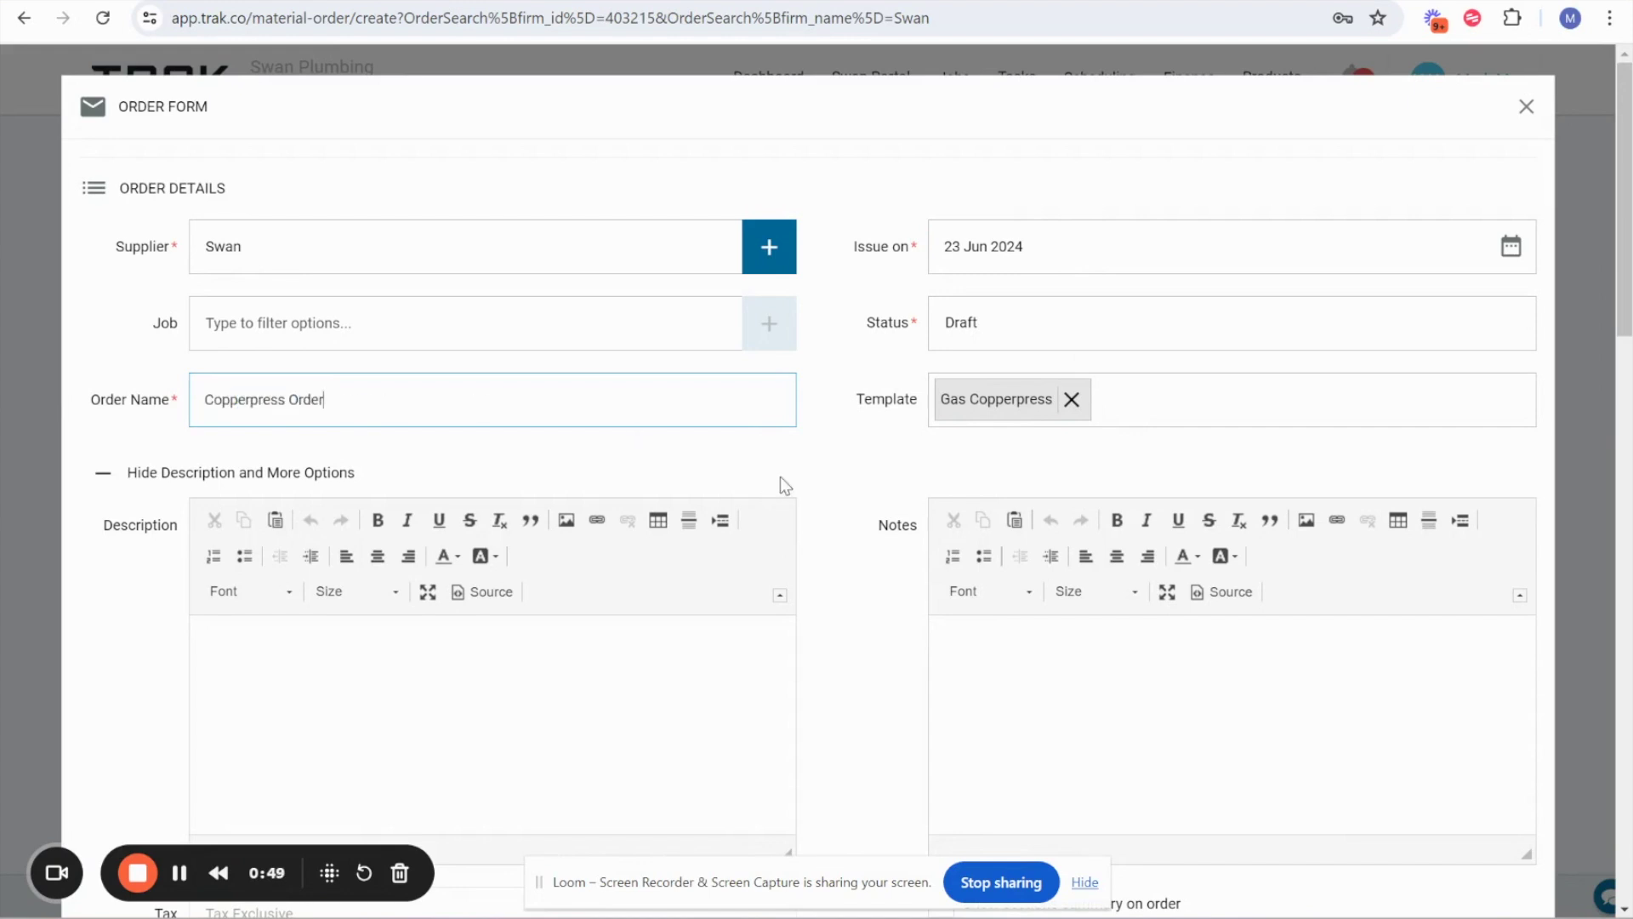
pyautogui.scroll(-3, 780, 477)
pyautogui.moveTo(102, 275); pyautogui.dragTo(186, 282)
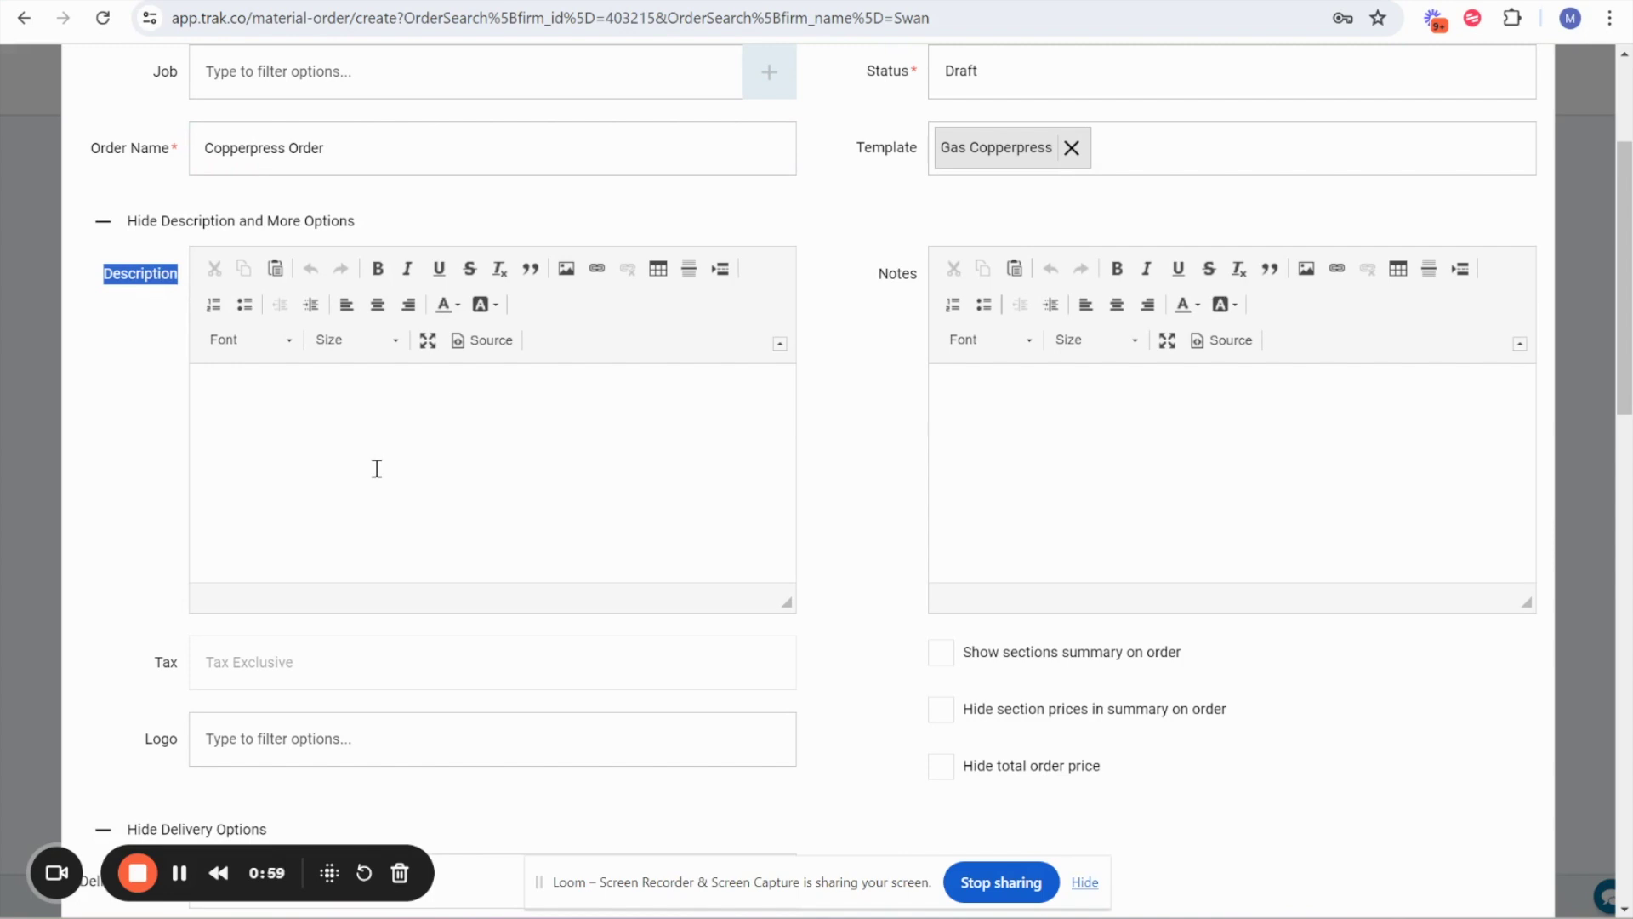
# Set the order's delivery option to Pick Up and its date to 24 Jun 2024
pyautogui.scroll(-5, 834, 533)
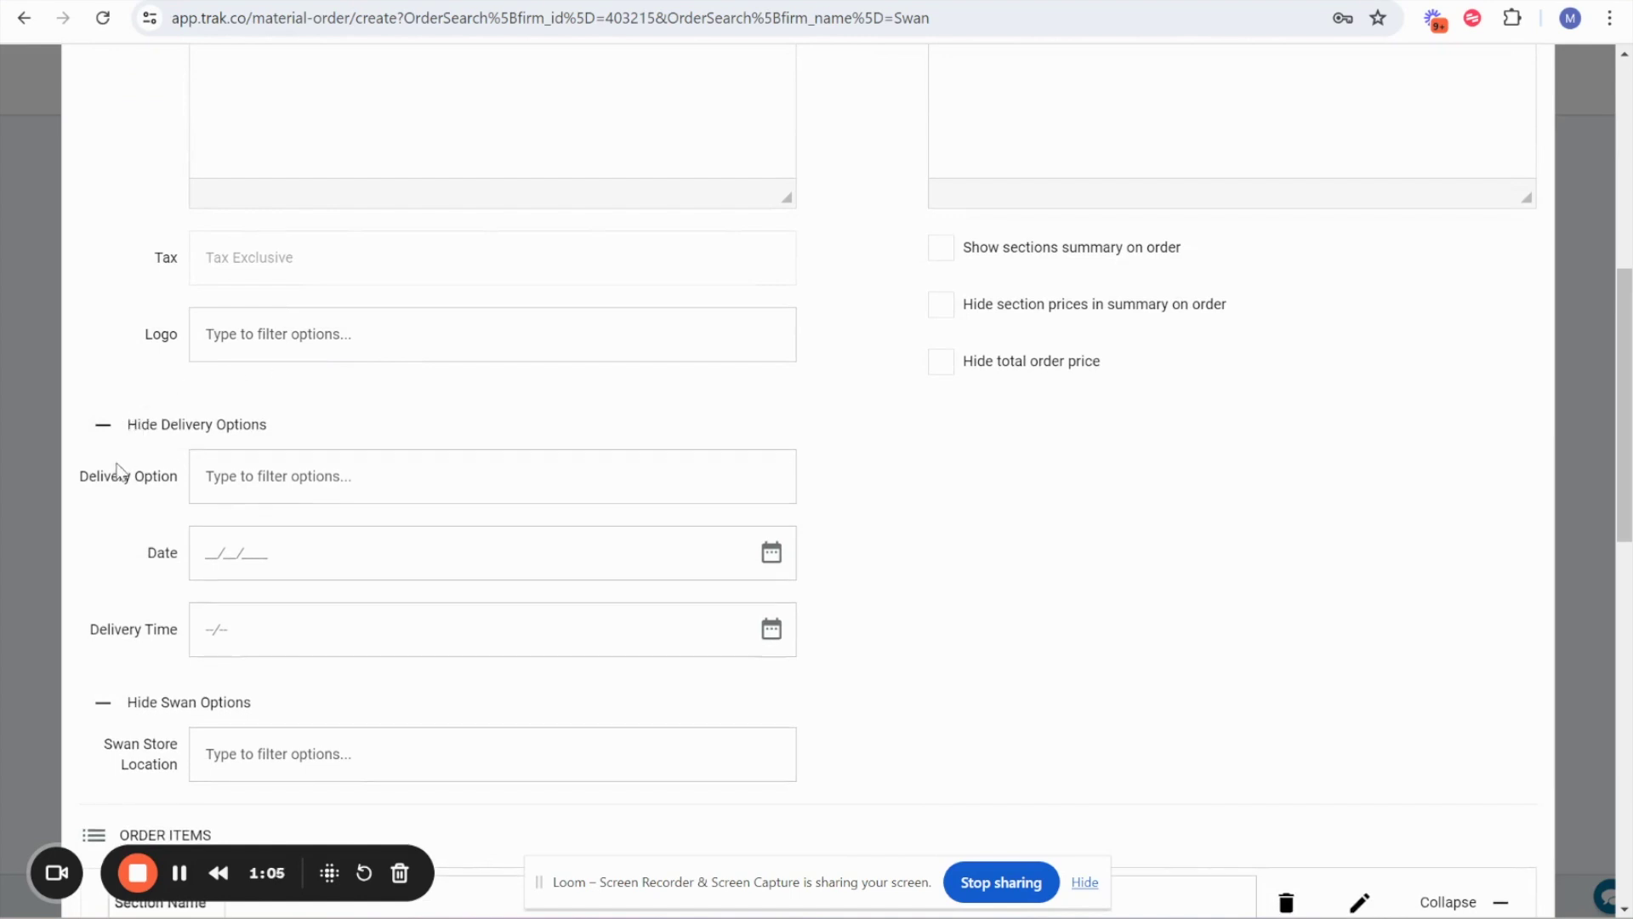
pyautogui.moveTo(87, 476); pyautogui.dragTo(179, 476)
pyautogui.click(337, 487)
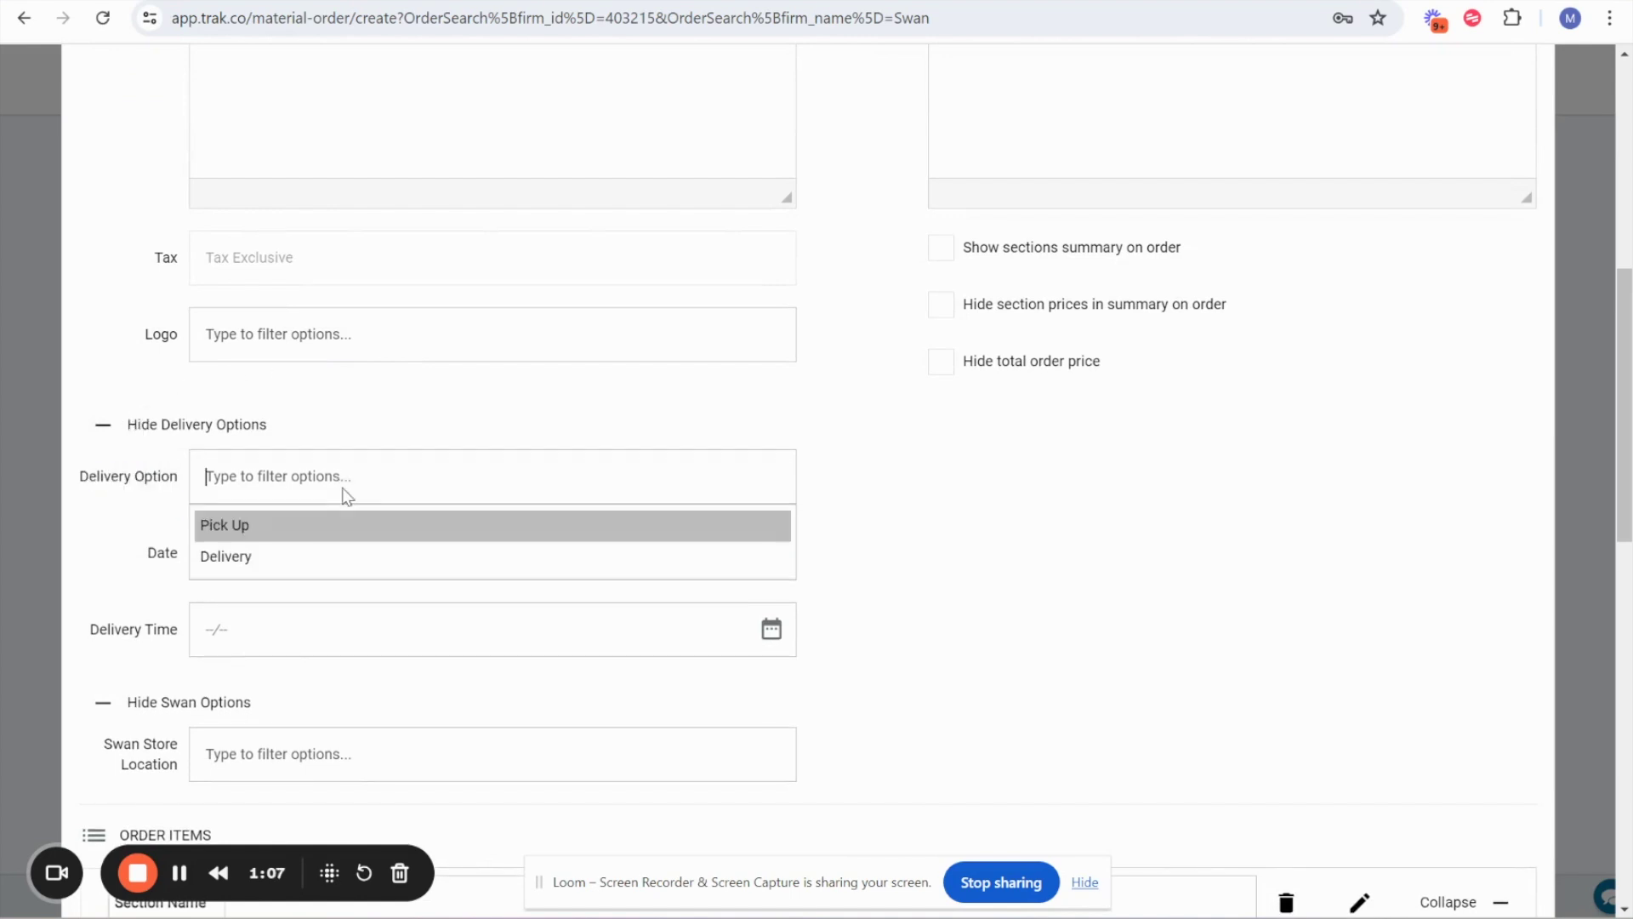
pyautogui.click(238, 528)
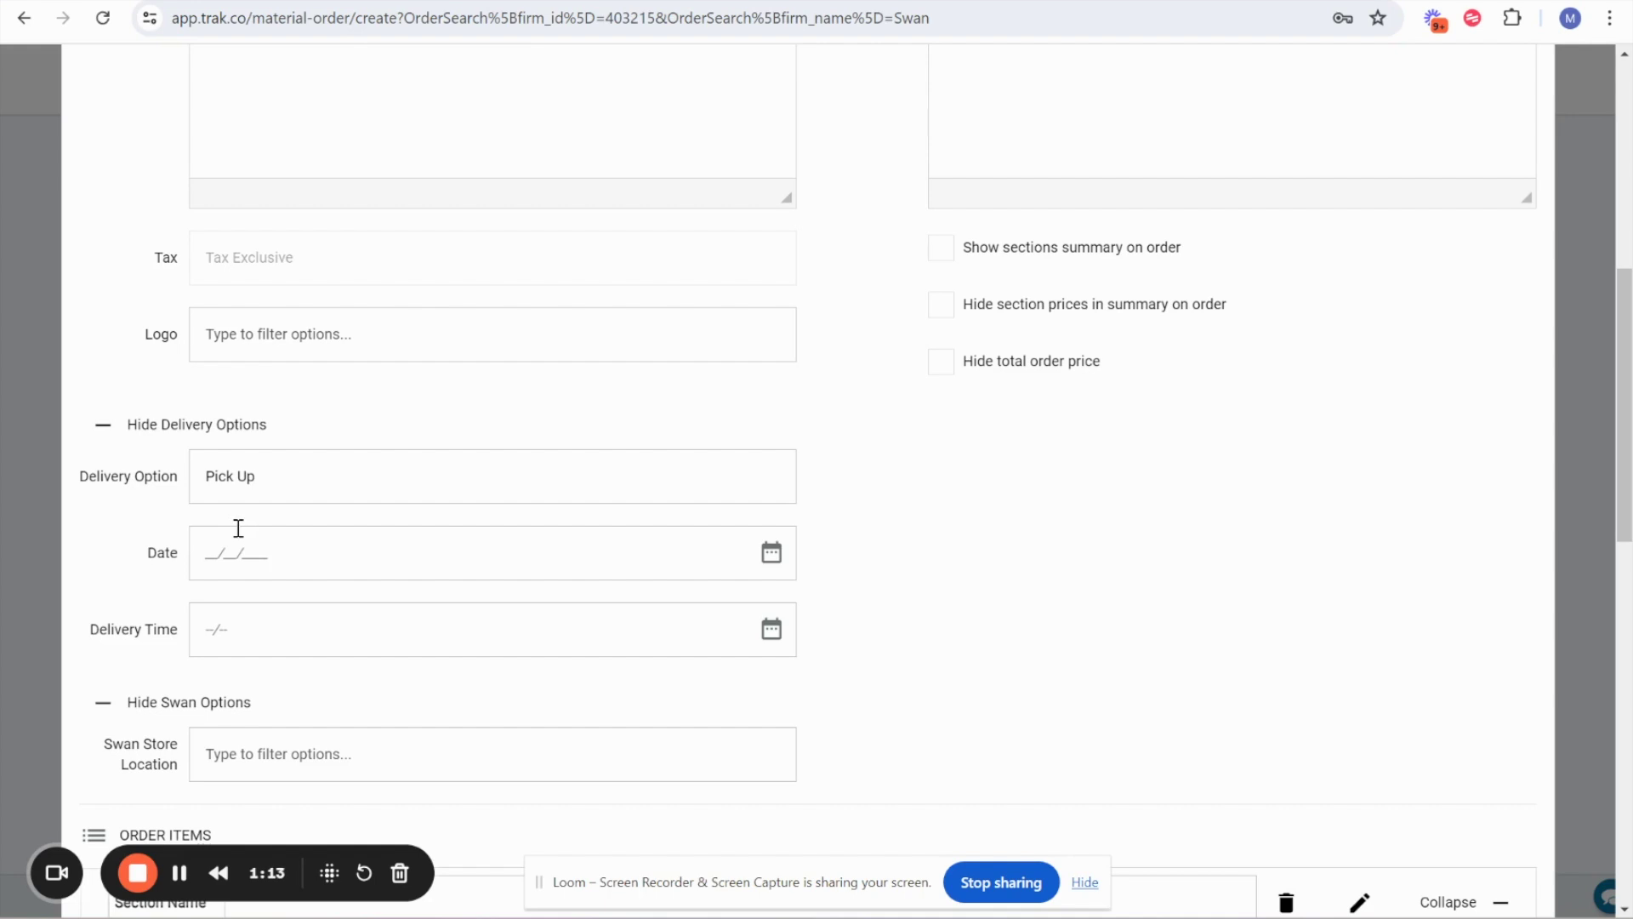
pyautogui.click(771, 555)
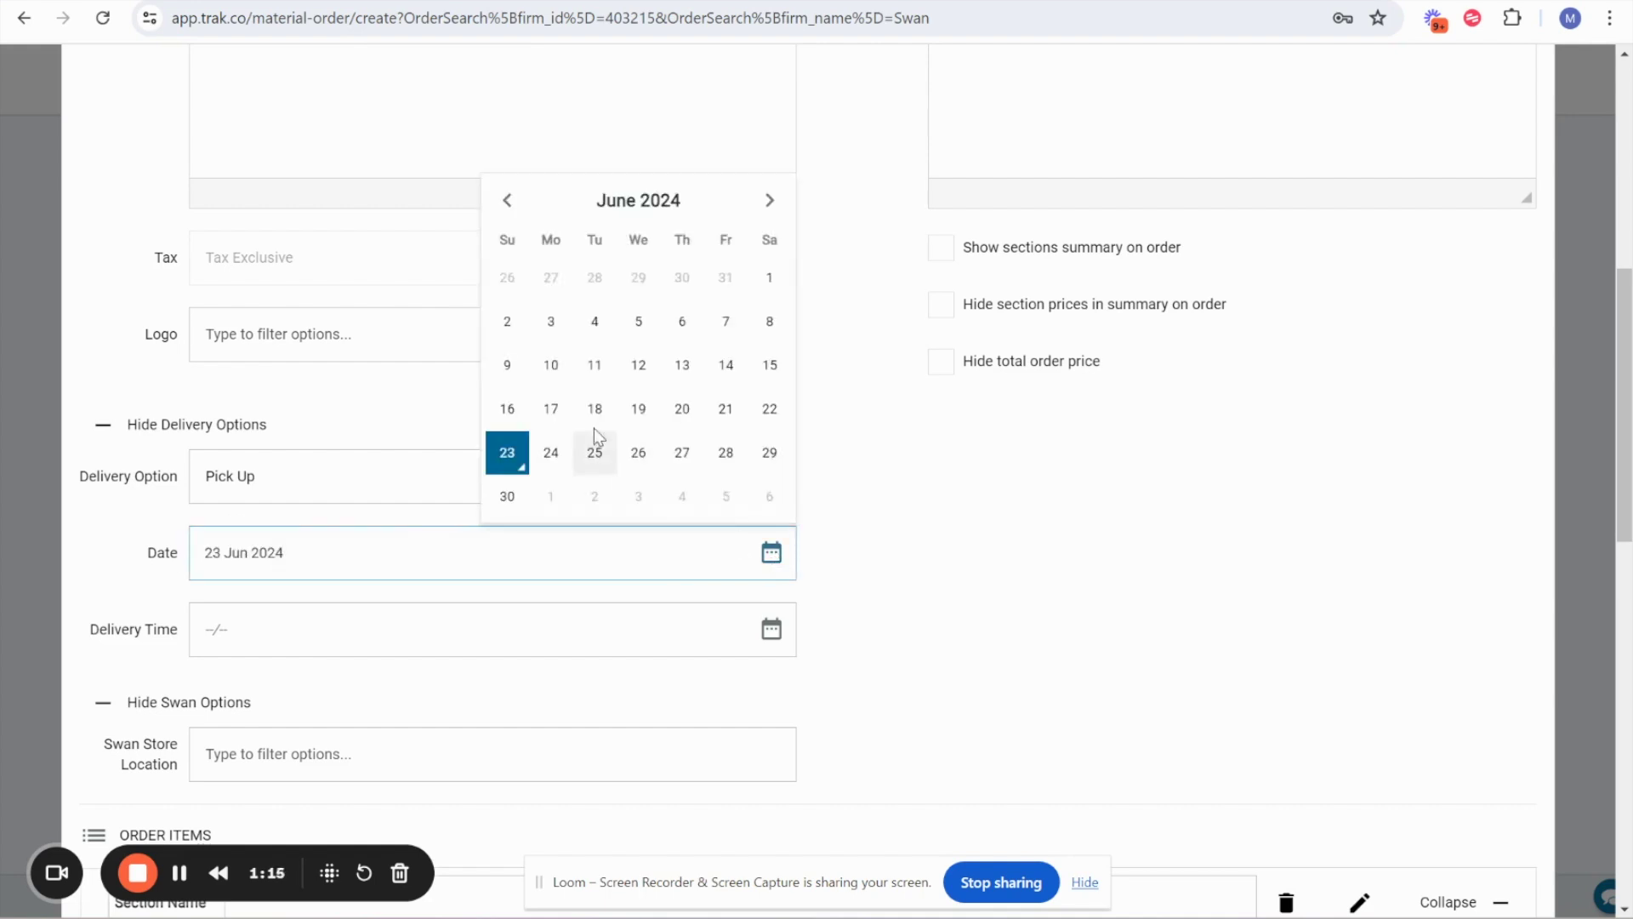
pyautogui.click(551, 455)
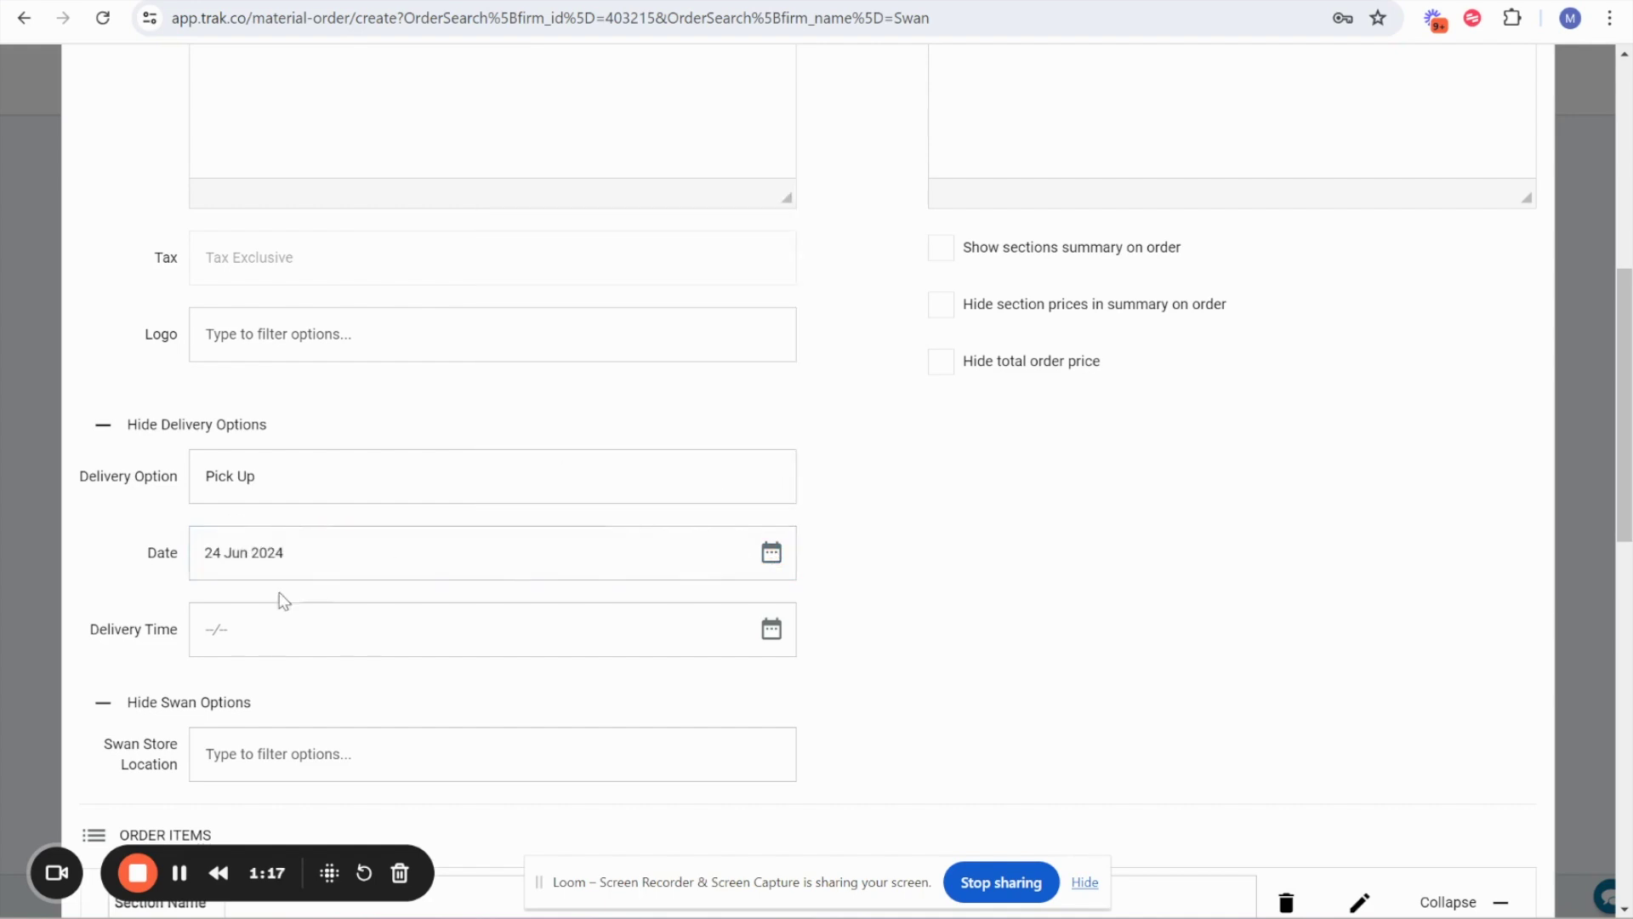
# Set the order's delivery time to 9:00 AM
pyautogui.click(771, 628)
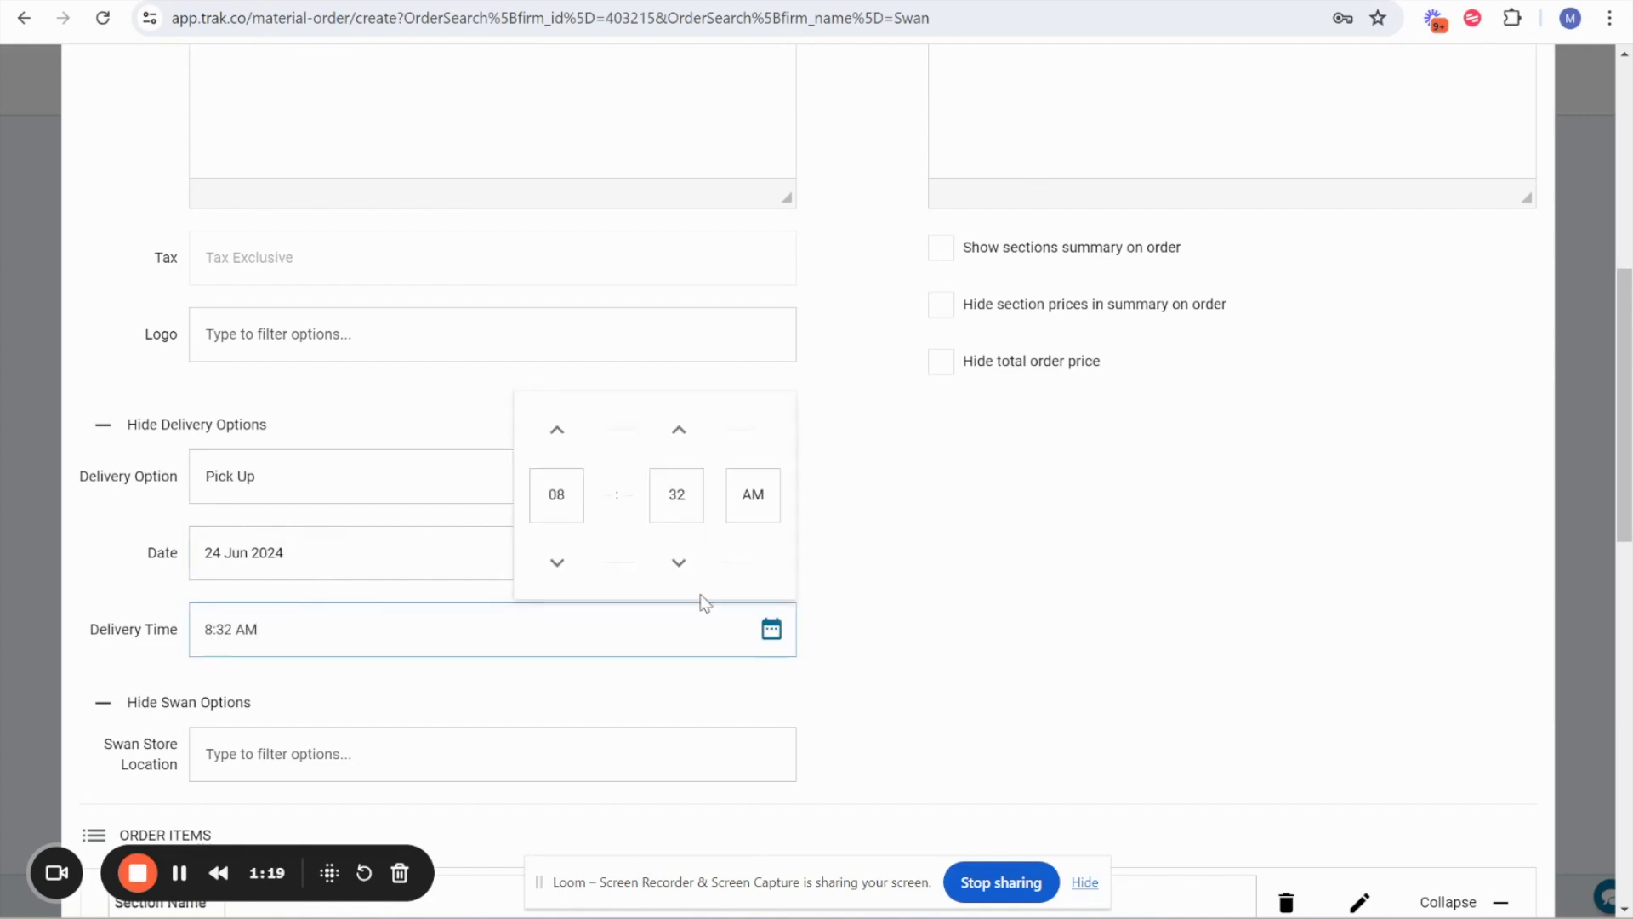
pyautogui.click(573, 501)
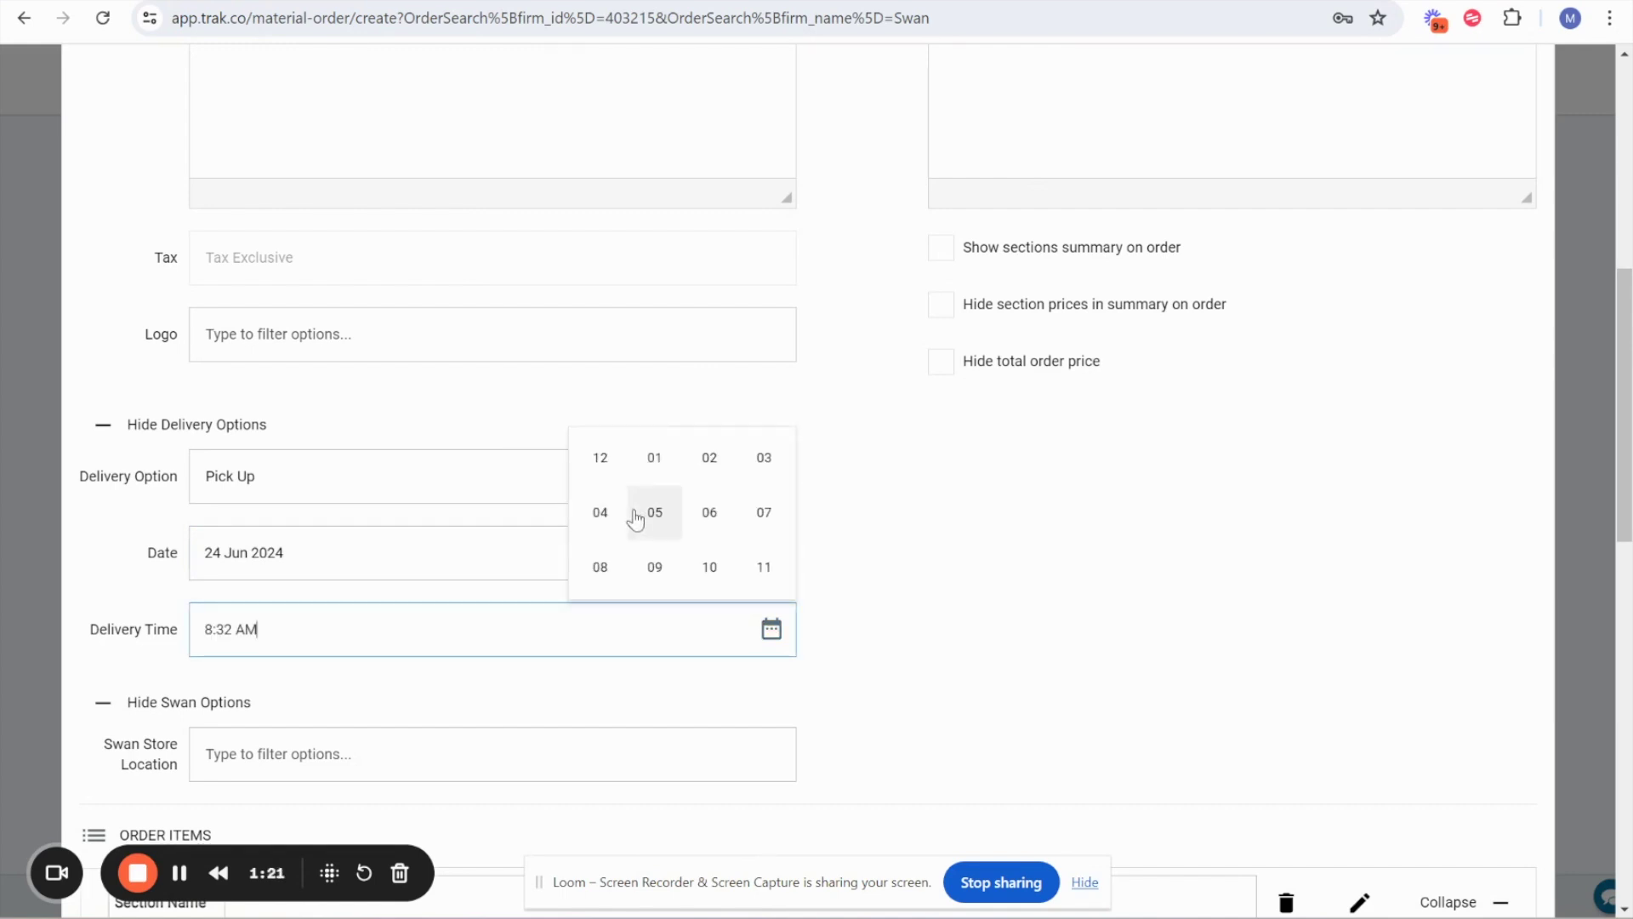
pyautogui.click(652, 568)
pyautogui.click(677, 494)
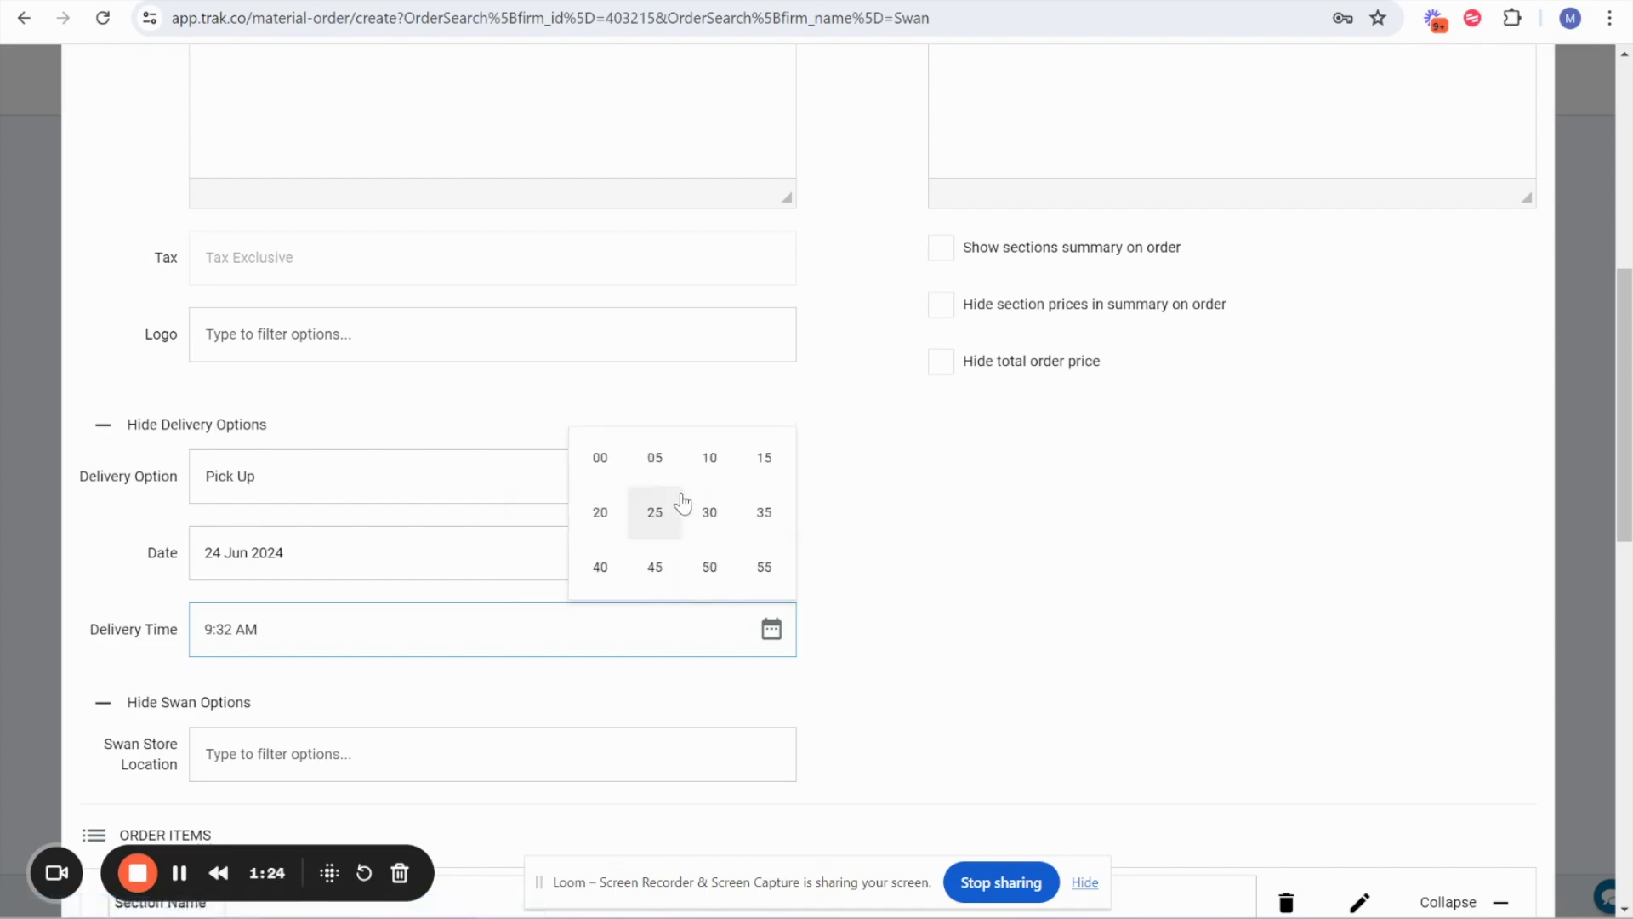
pyautogui.click(602, 462)
pyautogui.click(857, 651)
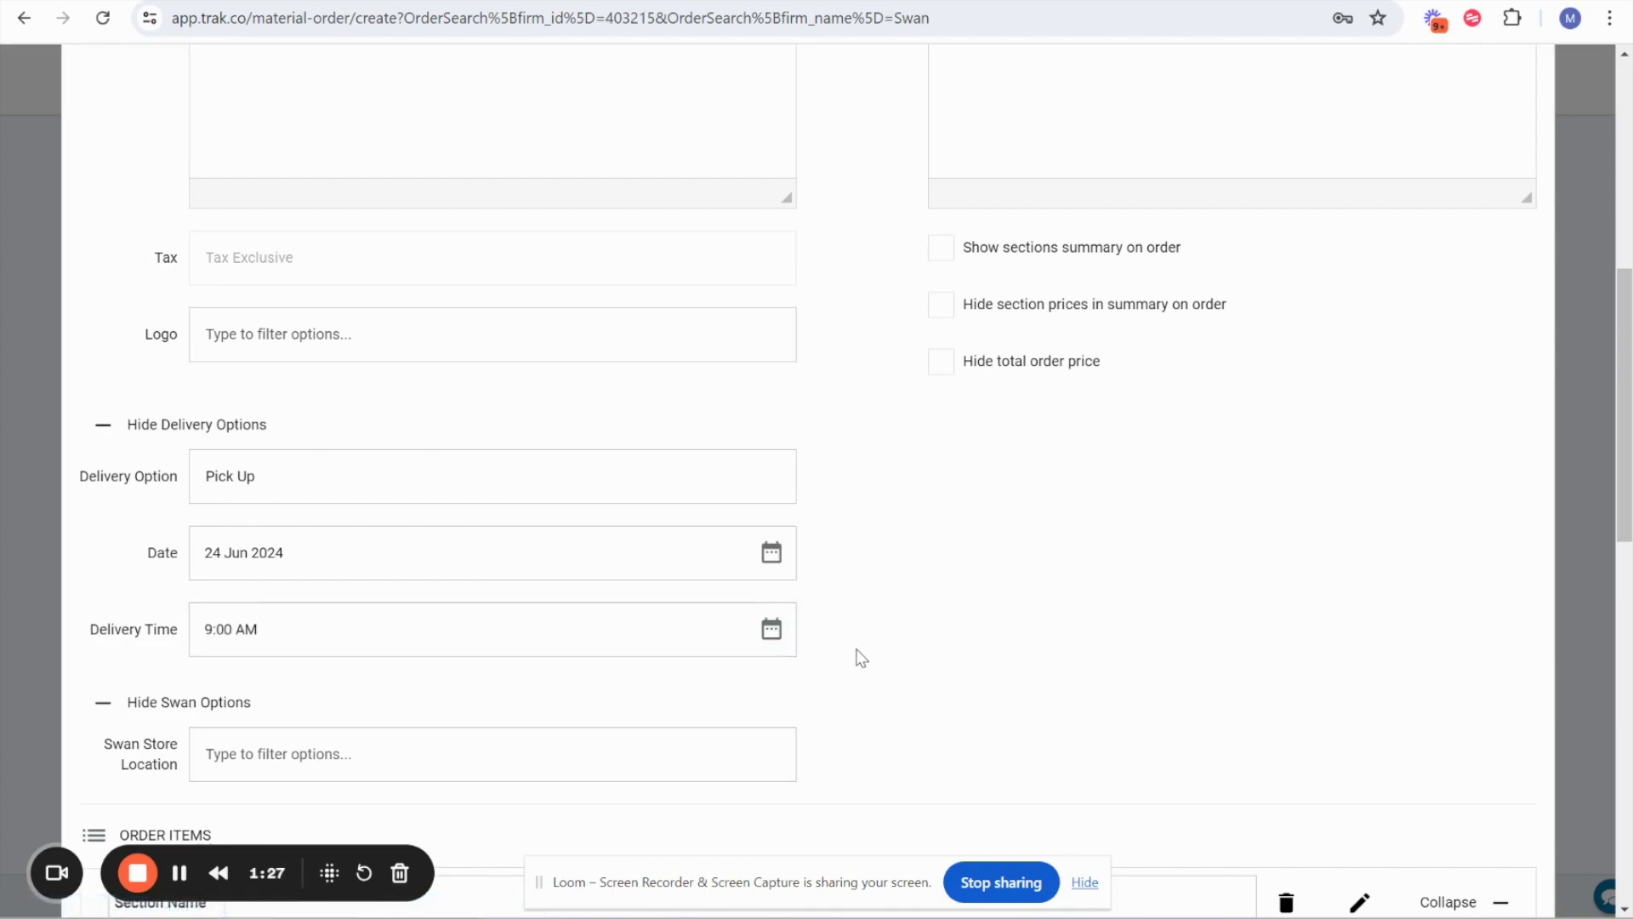
# Check the Swan store location choices without selecting a store
pyautogui.scroll(-6, 859, 659)
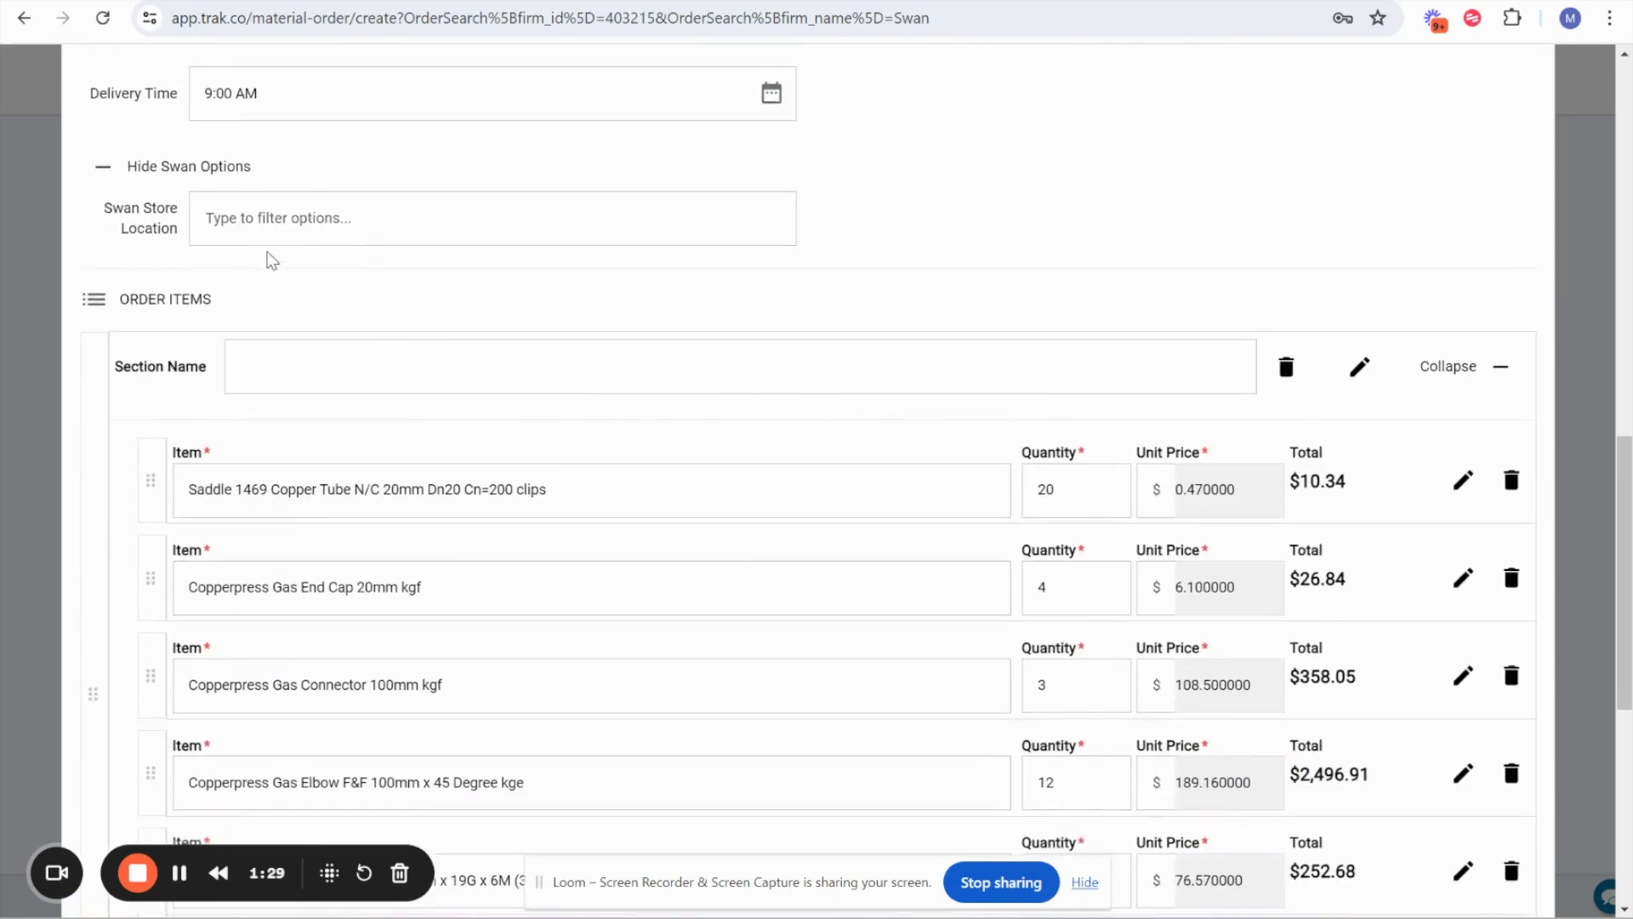
pyautogui.click(278, 234)
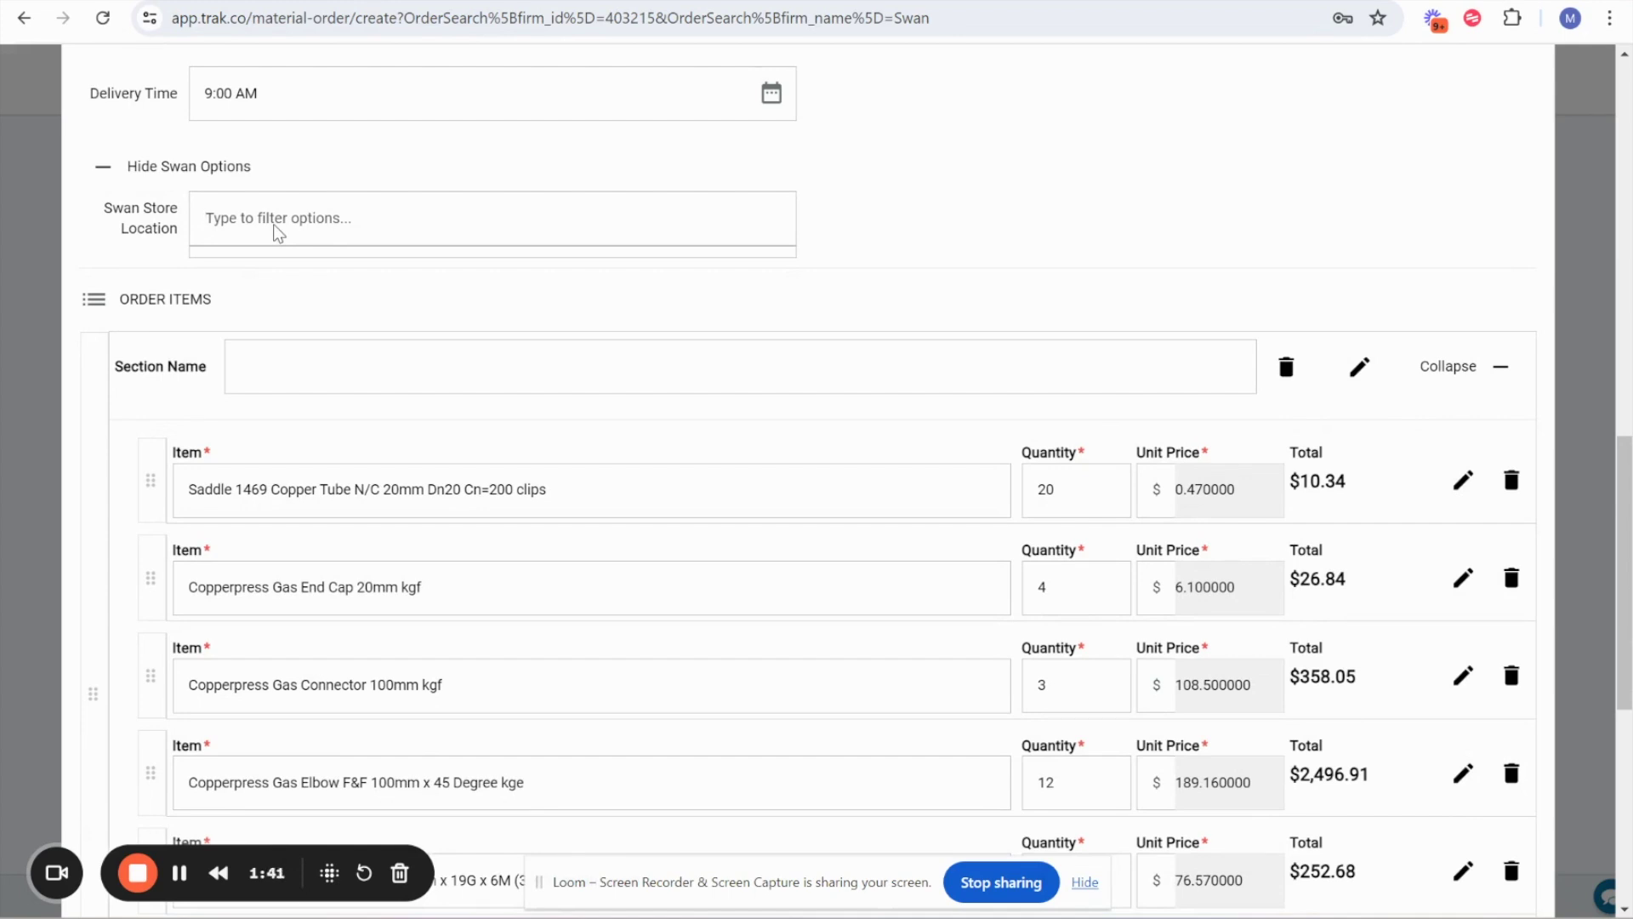
pyautogui.click(836, 195)
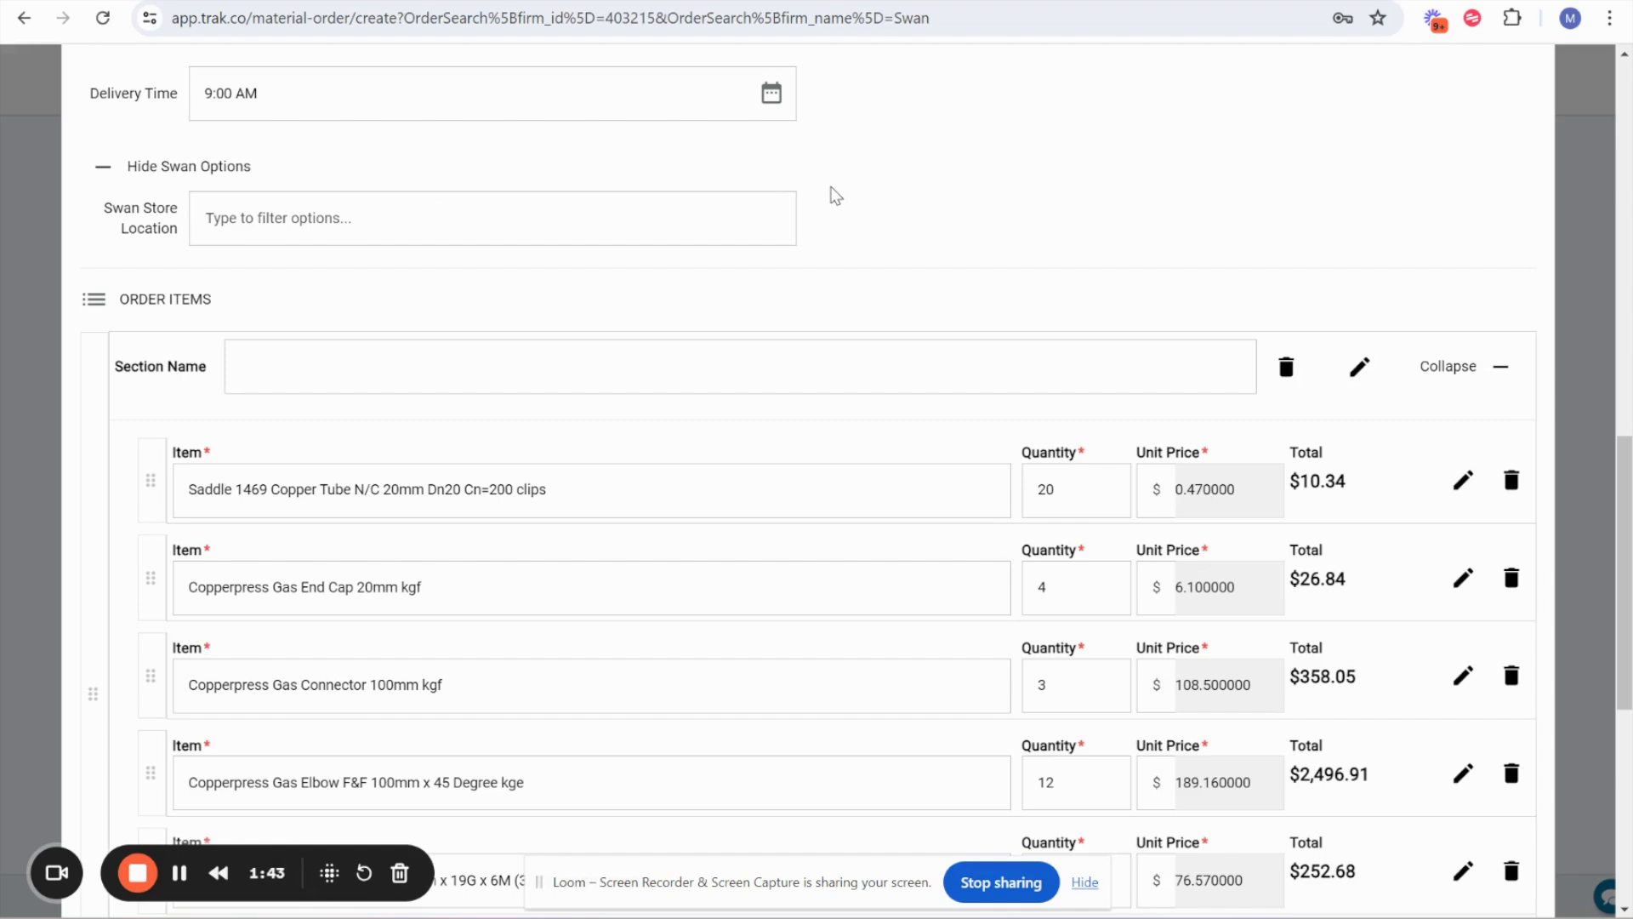
# Review the order items and remove the Copper Tube Hard Drawn Type B 25mm x 18G x 6M line
pyautogui.scroll(-3, 836, 196)
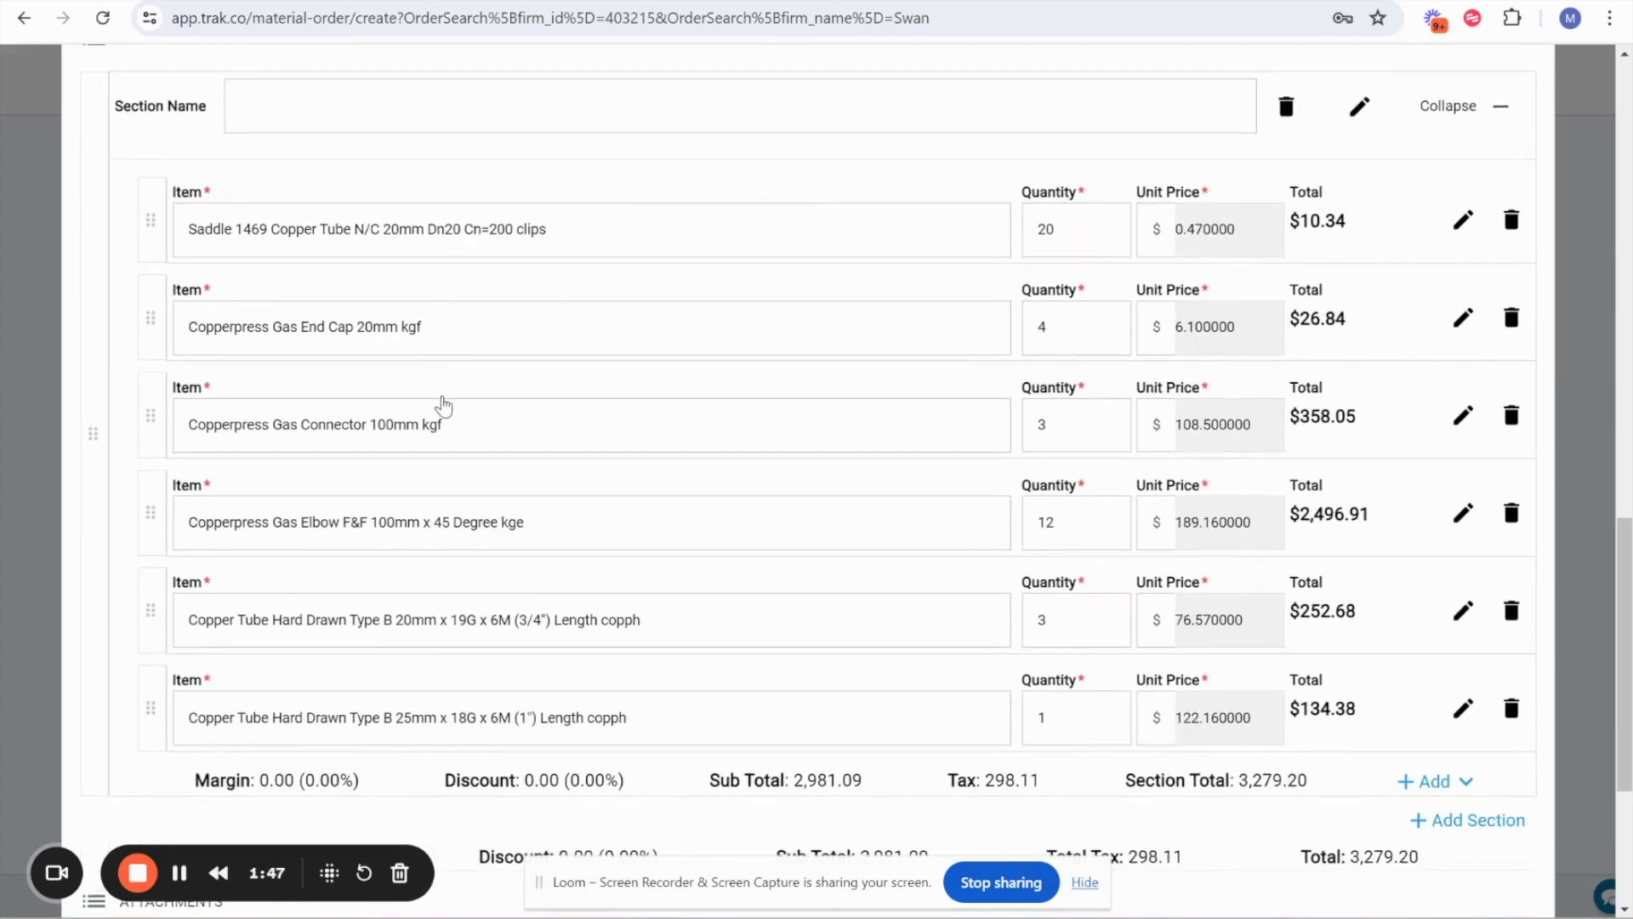
pyautogui.scroll(-2, 452, 507)
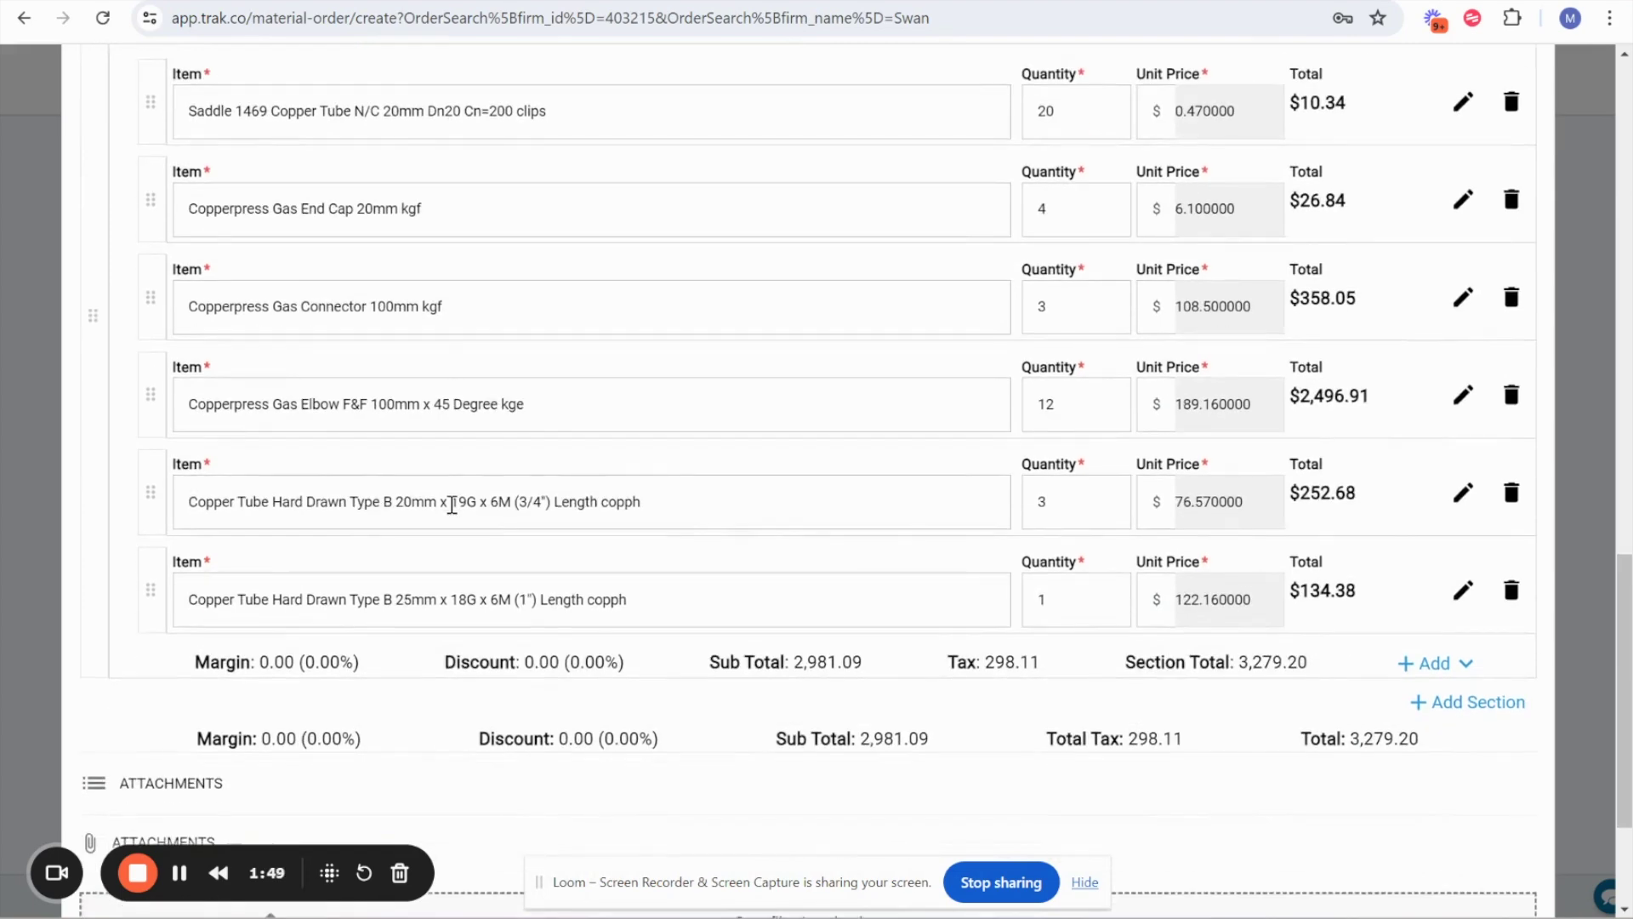
pyautogui.scroll(2, 766, 412)
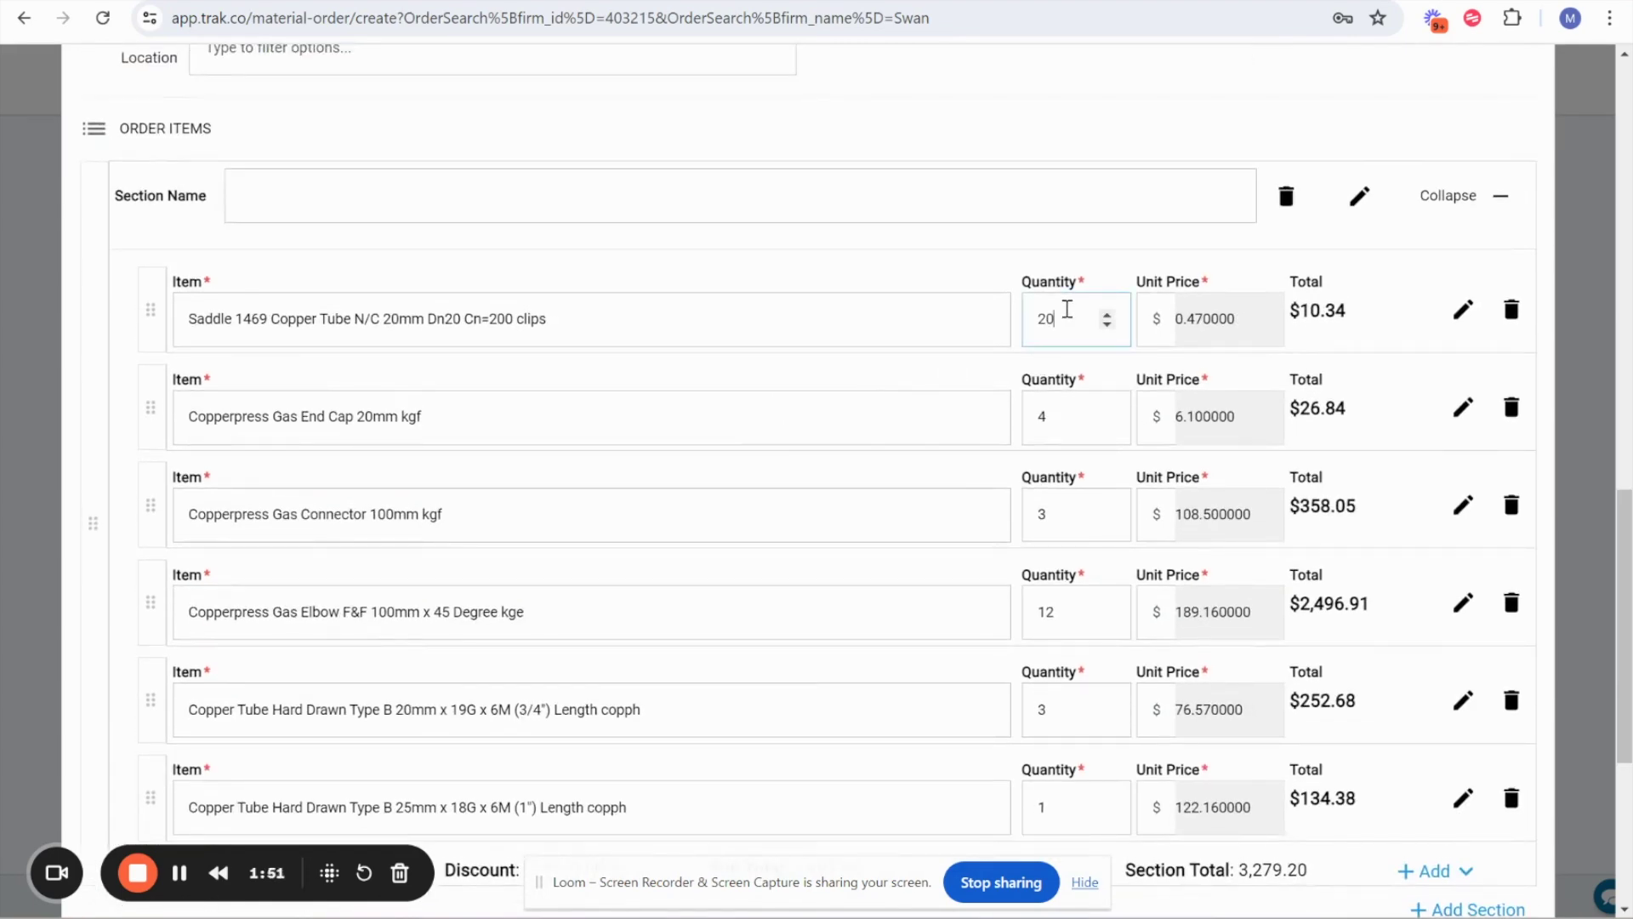
pyautogui.scroll(-2, 1039, 562)
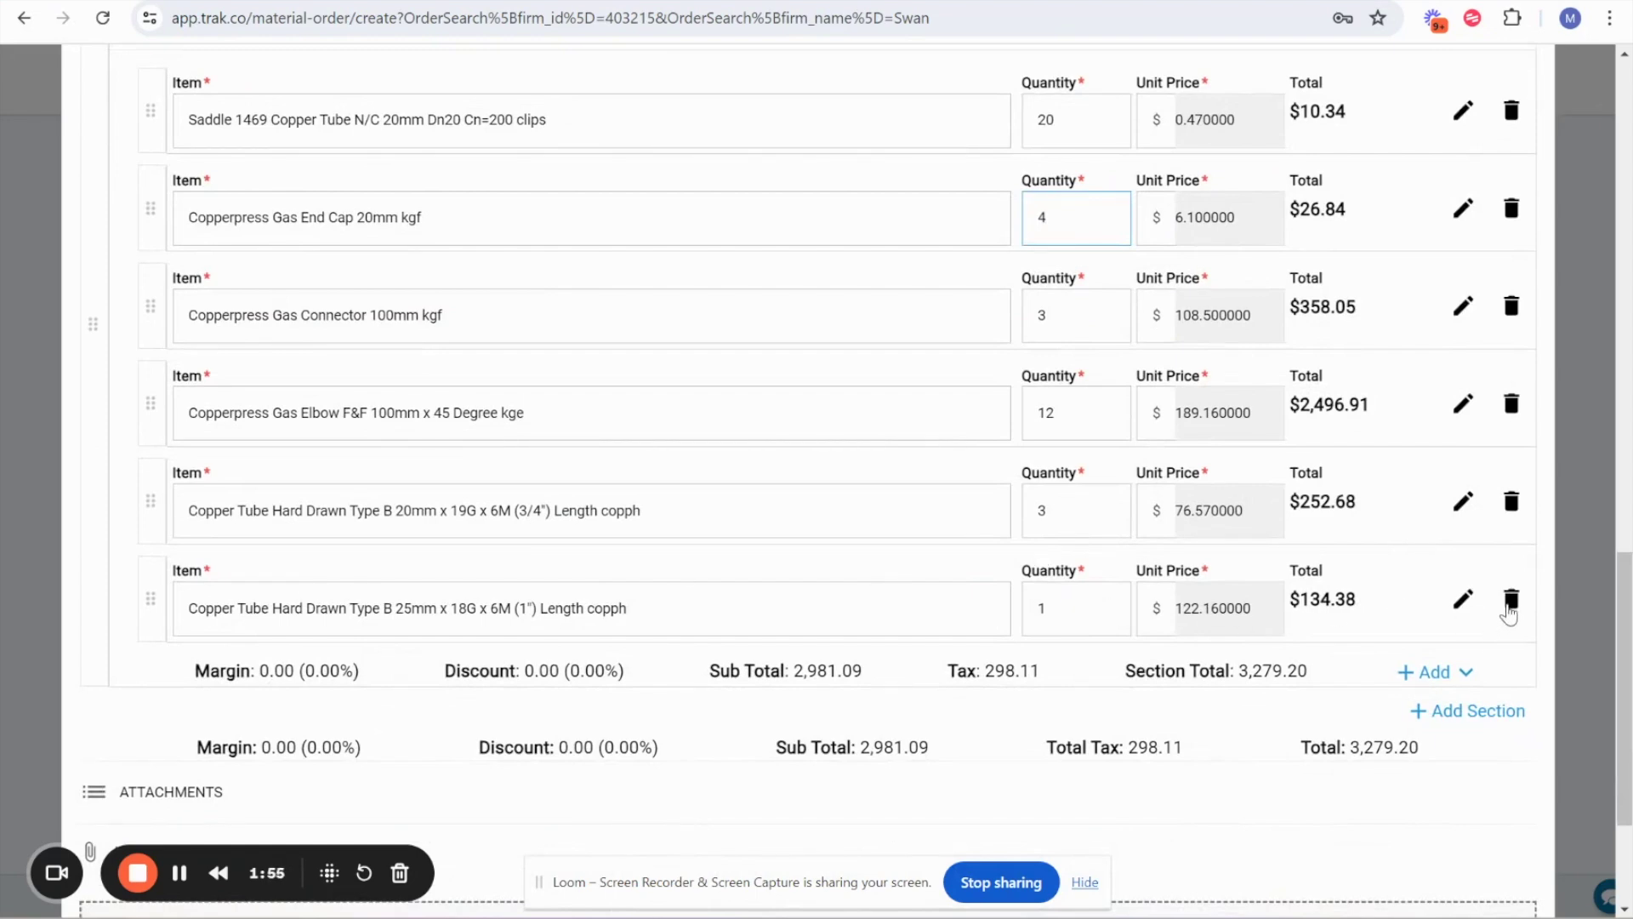
pyautogui.rightClick(1509, 614)
pyautogui.click(1509, 609)
pyautogui.click(1512, 601)
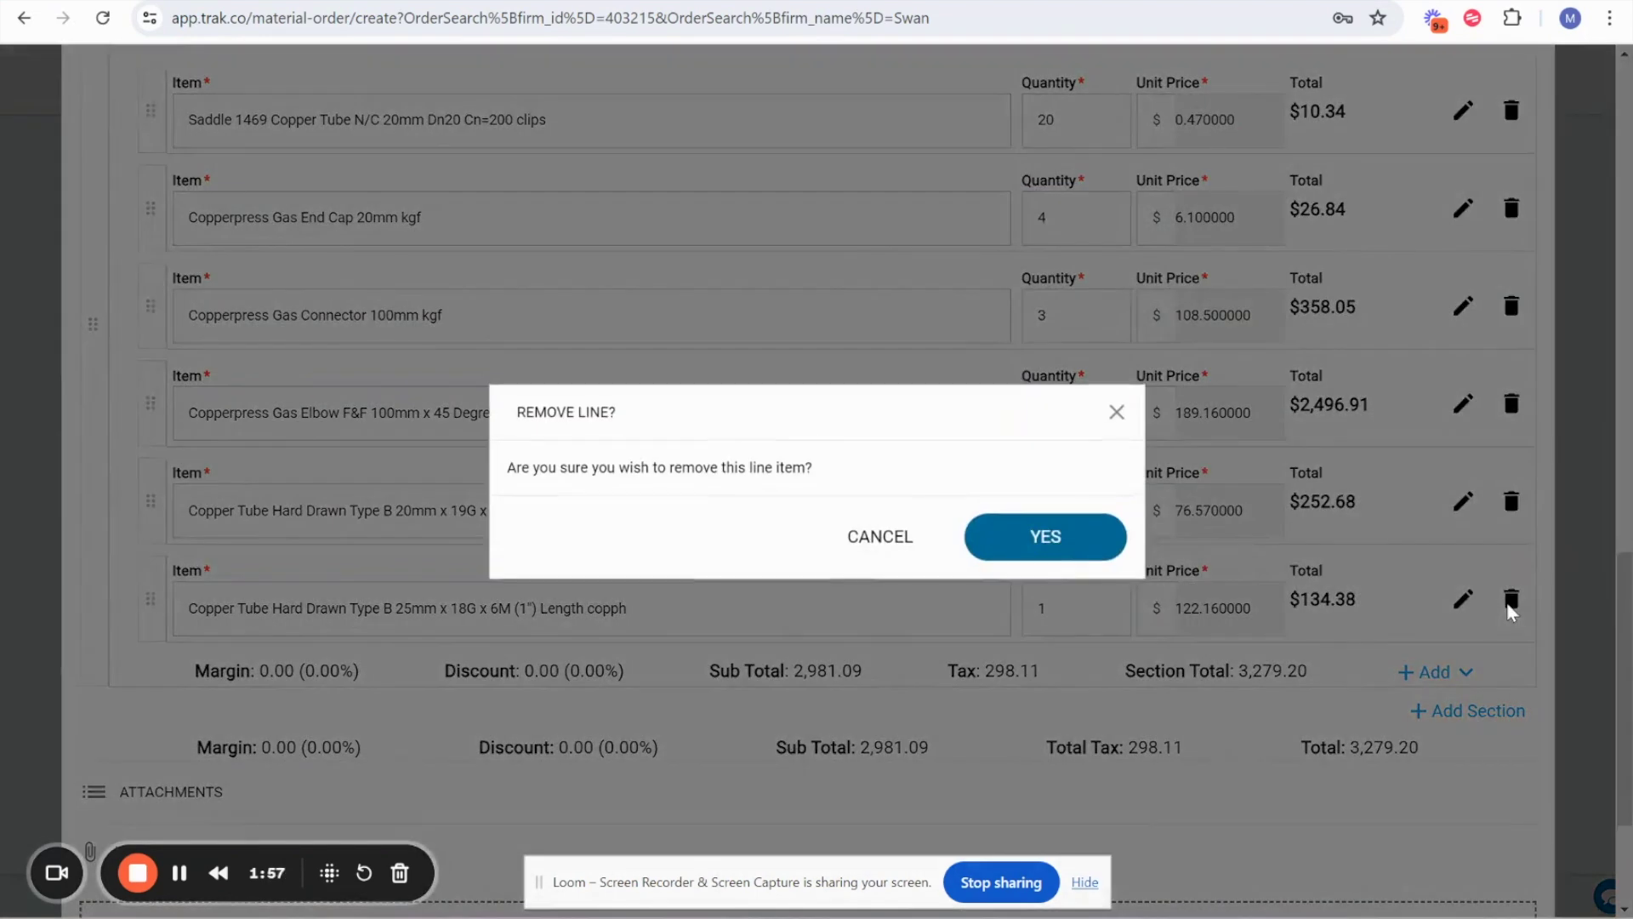
pyautogui.click(1075, 536)
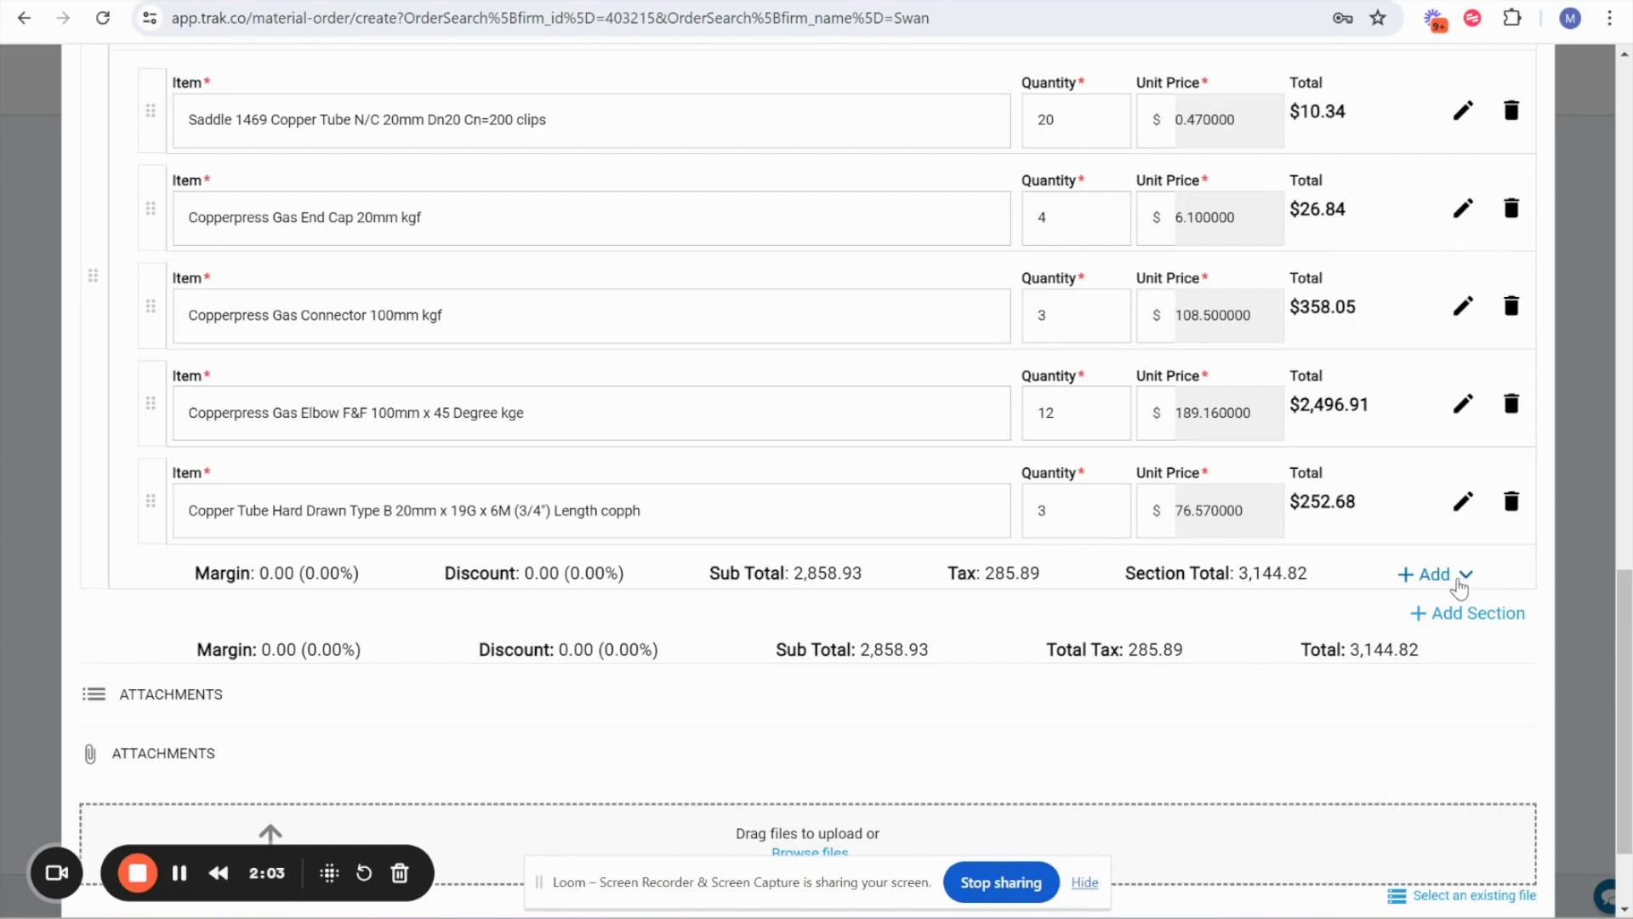
# Start adding products to the order section and search the Swan catalogue for "copper tube"
pyautogui.click(1450, 578)
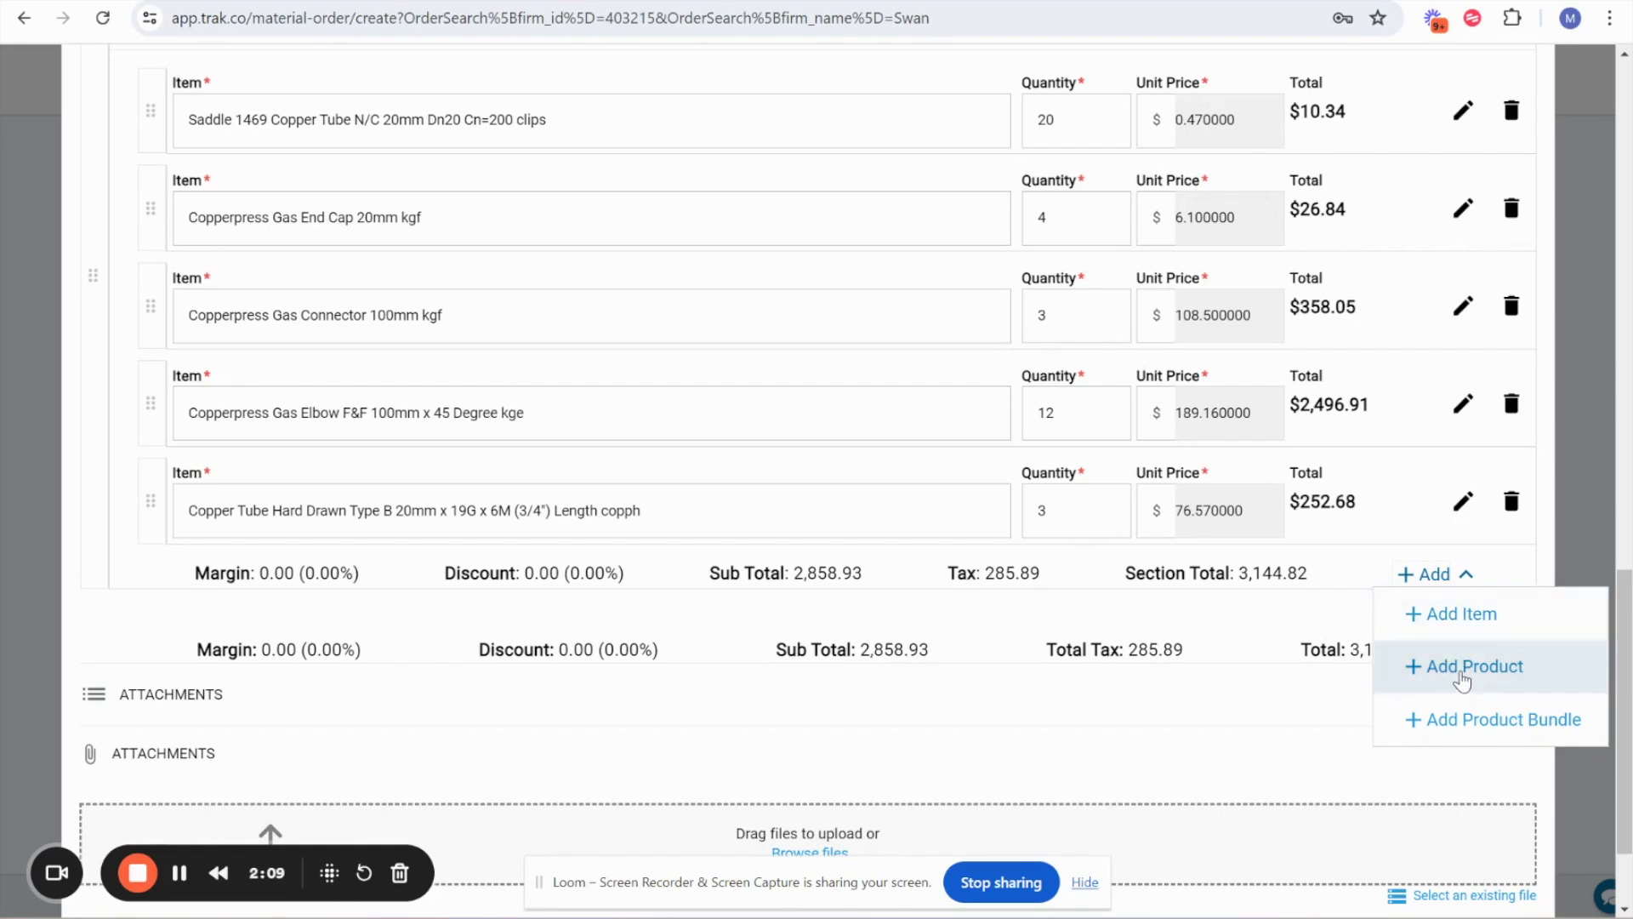
pyautogui.click(1463, 676)
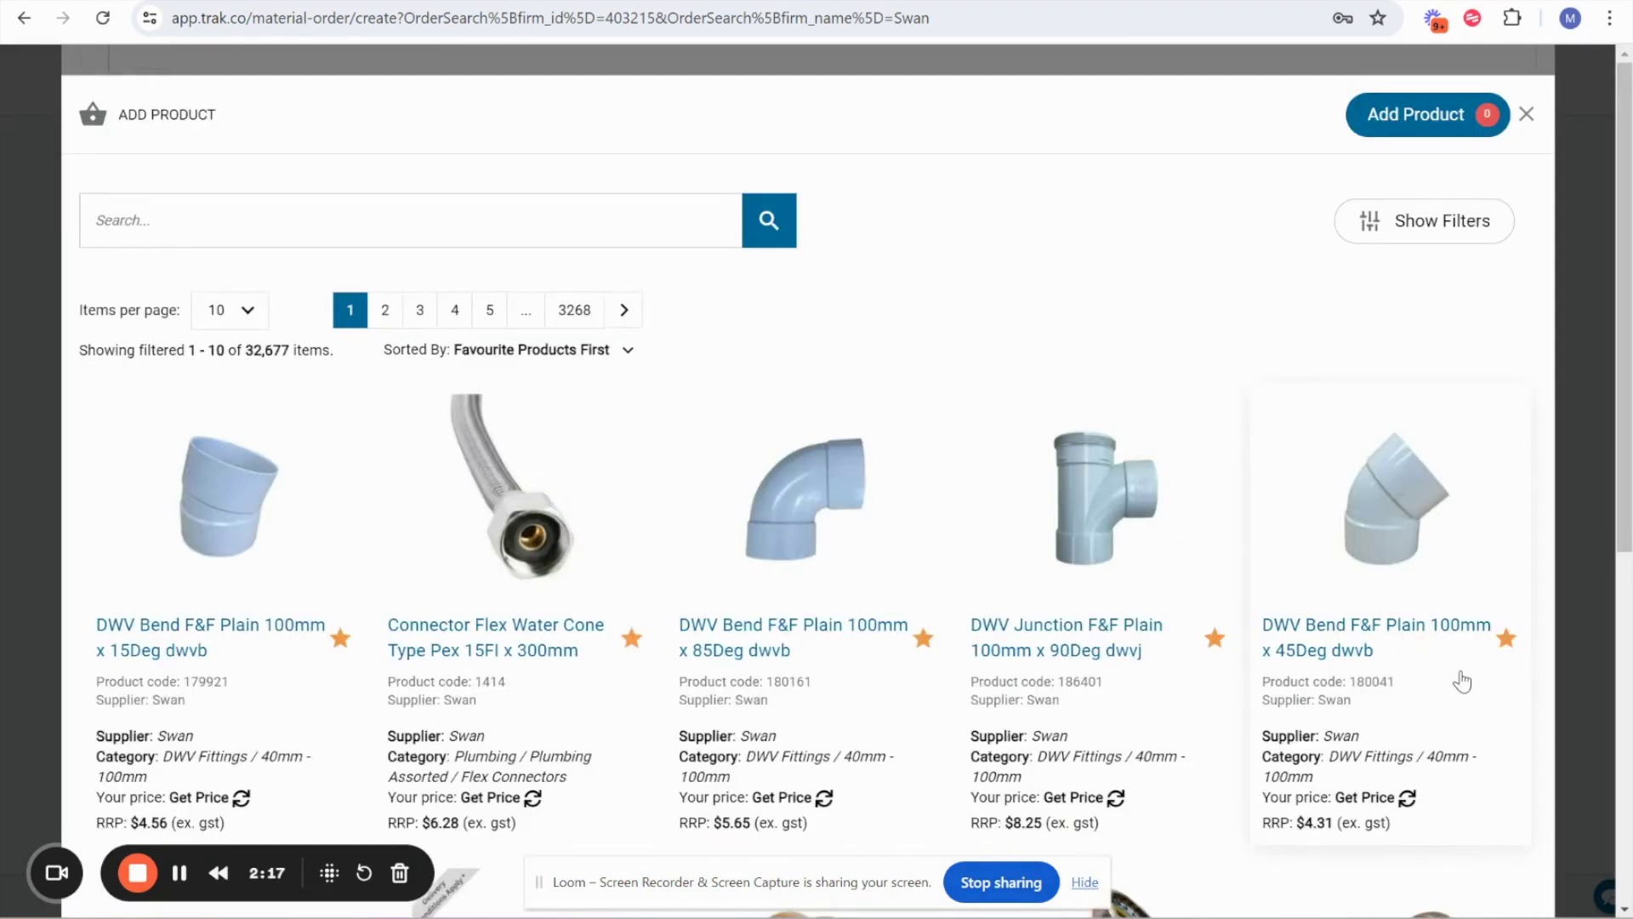
pyautogui.scroll(-7, 1462, 681)
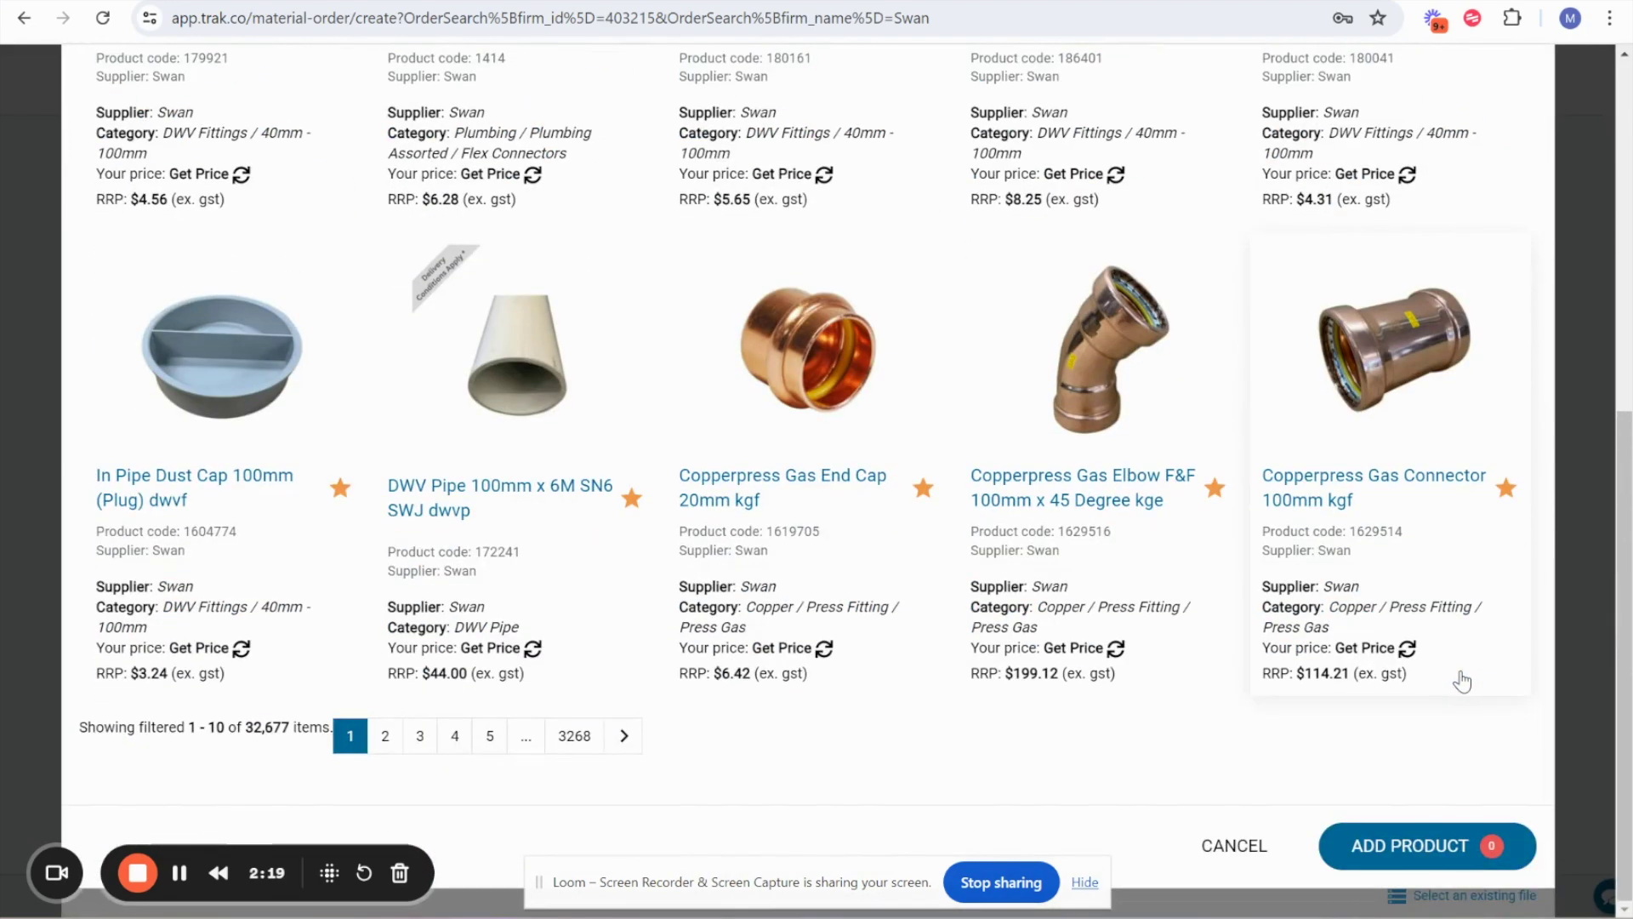
pyautogui.scroll(2, 1462, 681)
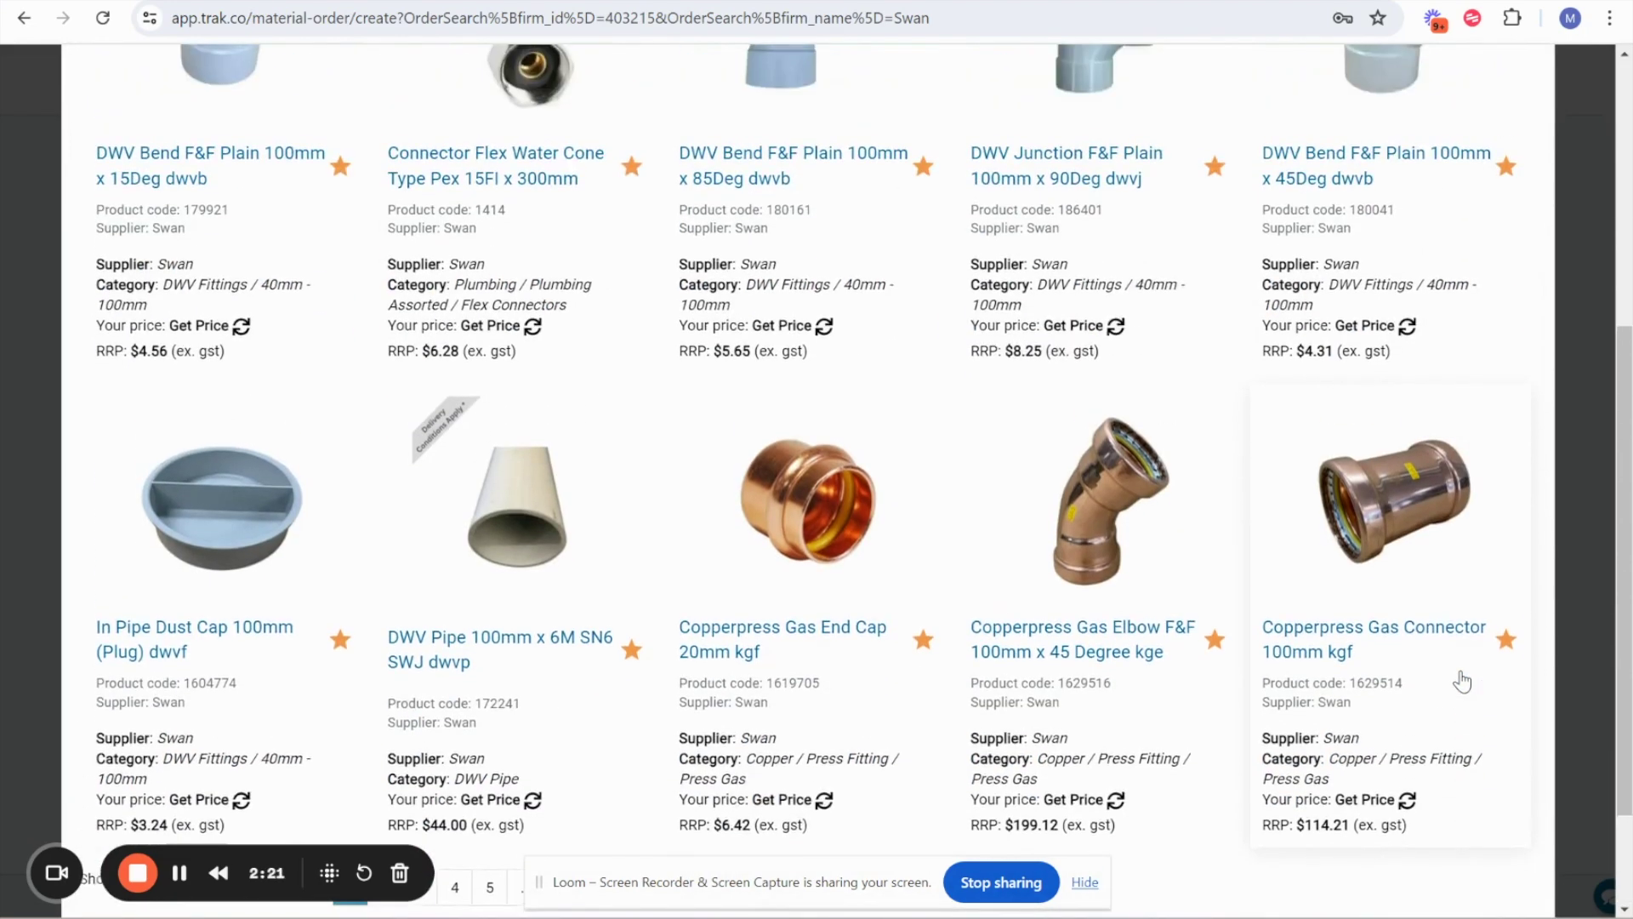
pyautogui.scroll(5, 1462, 681)
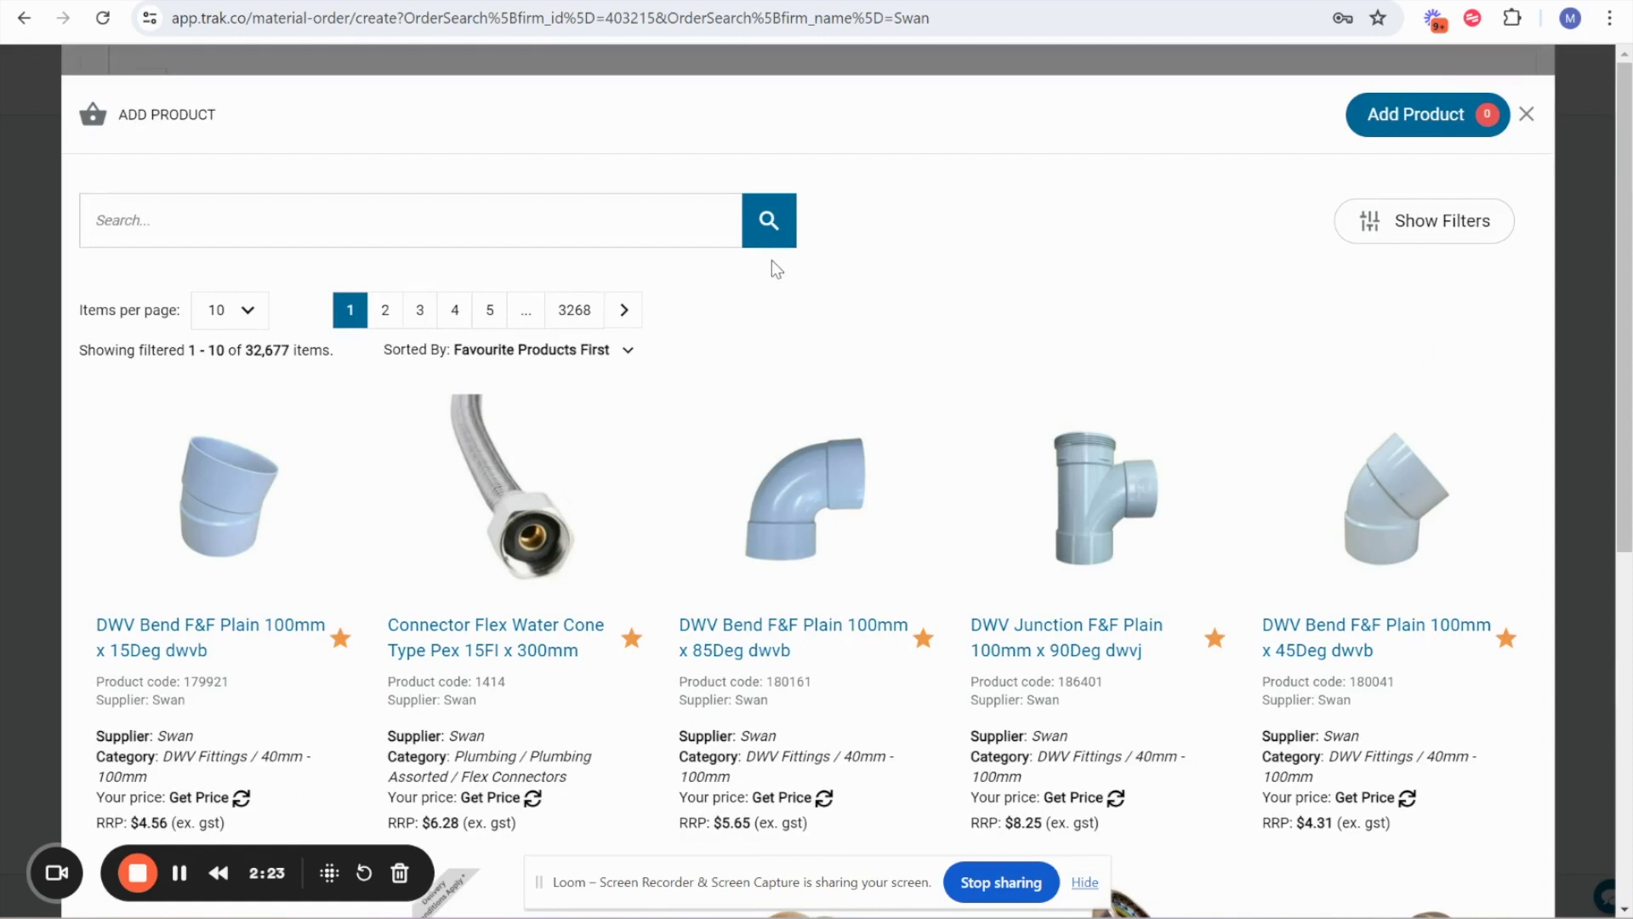
pyautogui.click(271, 237)
pyautogui.write('copper ti')
pyautogui.press('BackSpace')
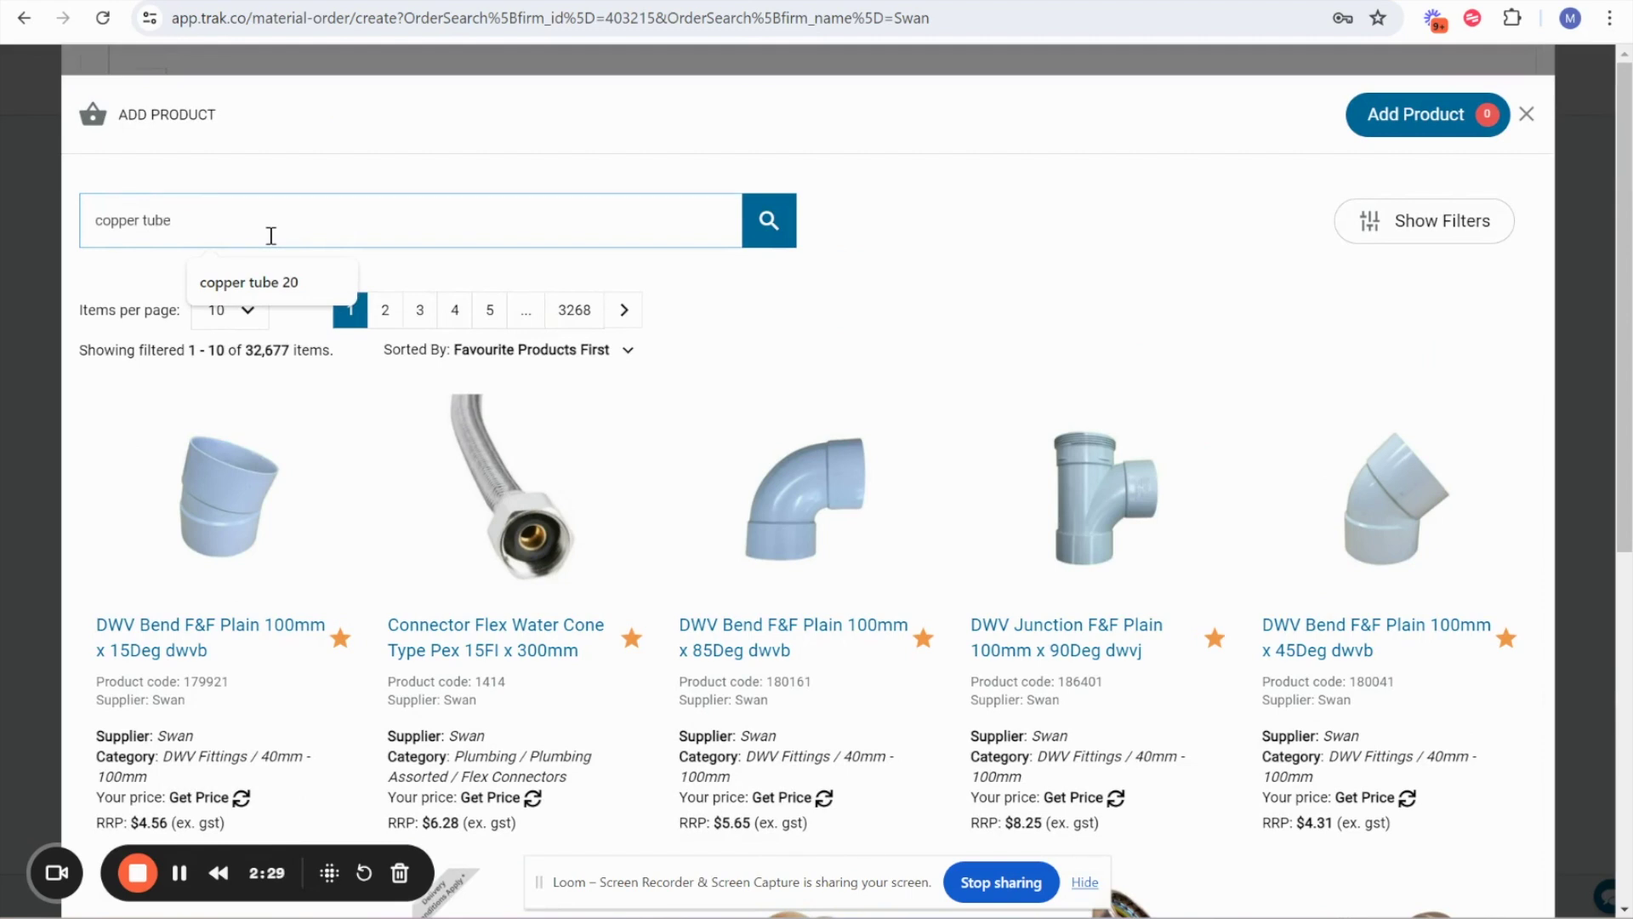
pyautogui.press('Return')
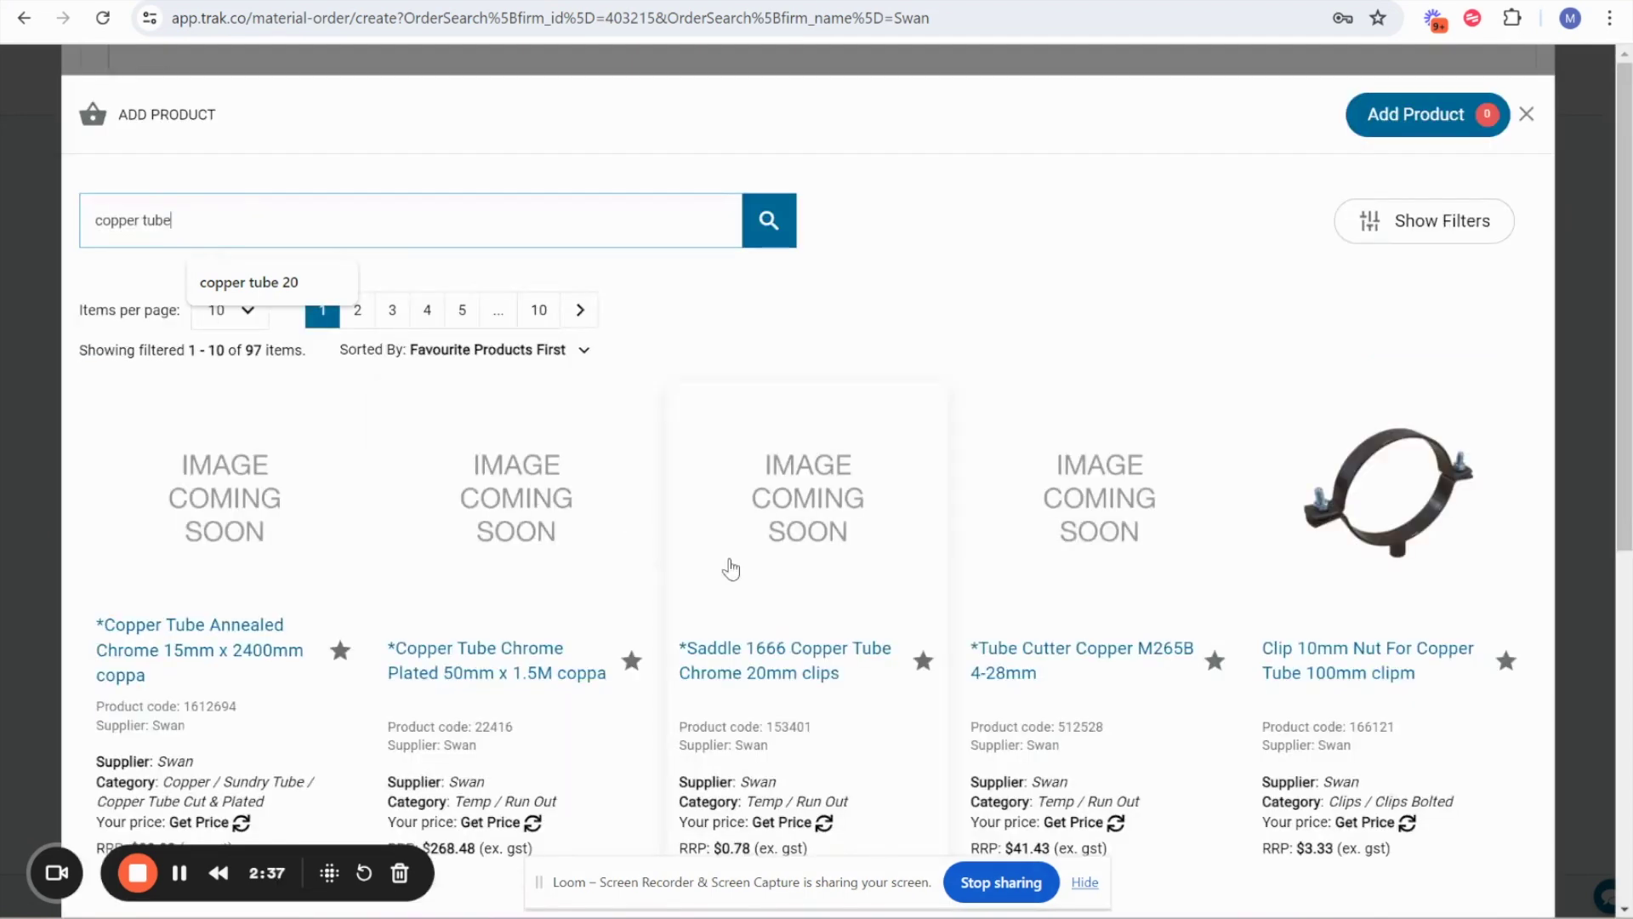
# Select the Clip 10mm Nut For Copper Tube 20mm clipm from the search results
pyautogui.scroll(-6, 799, 614)
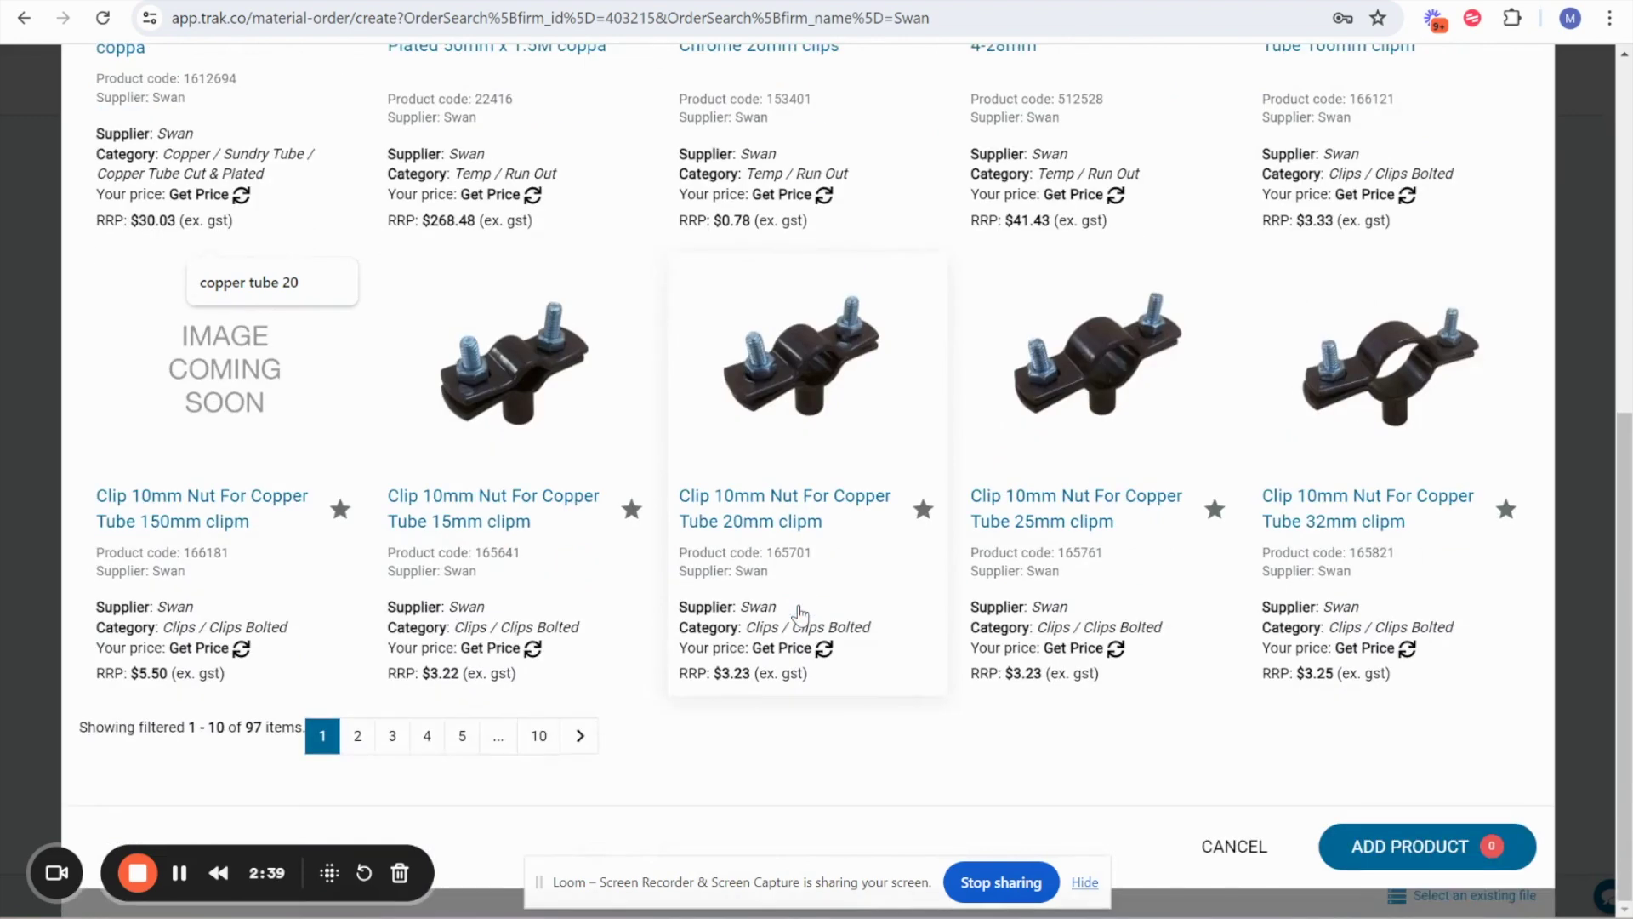
pyautogui.scroll(2, 634, 467)
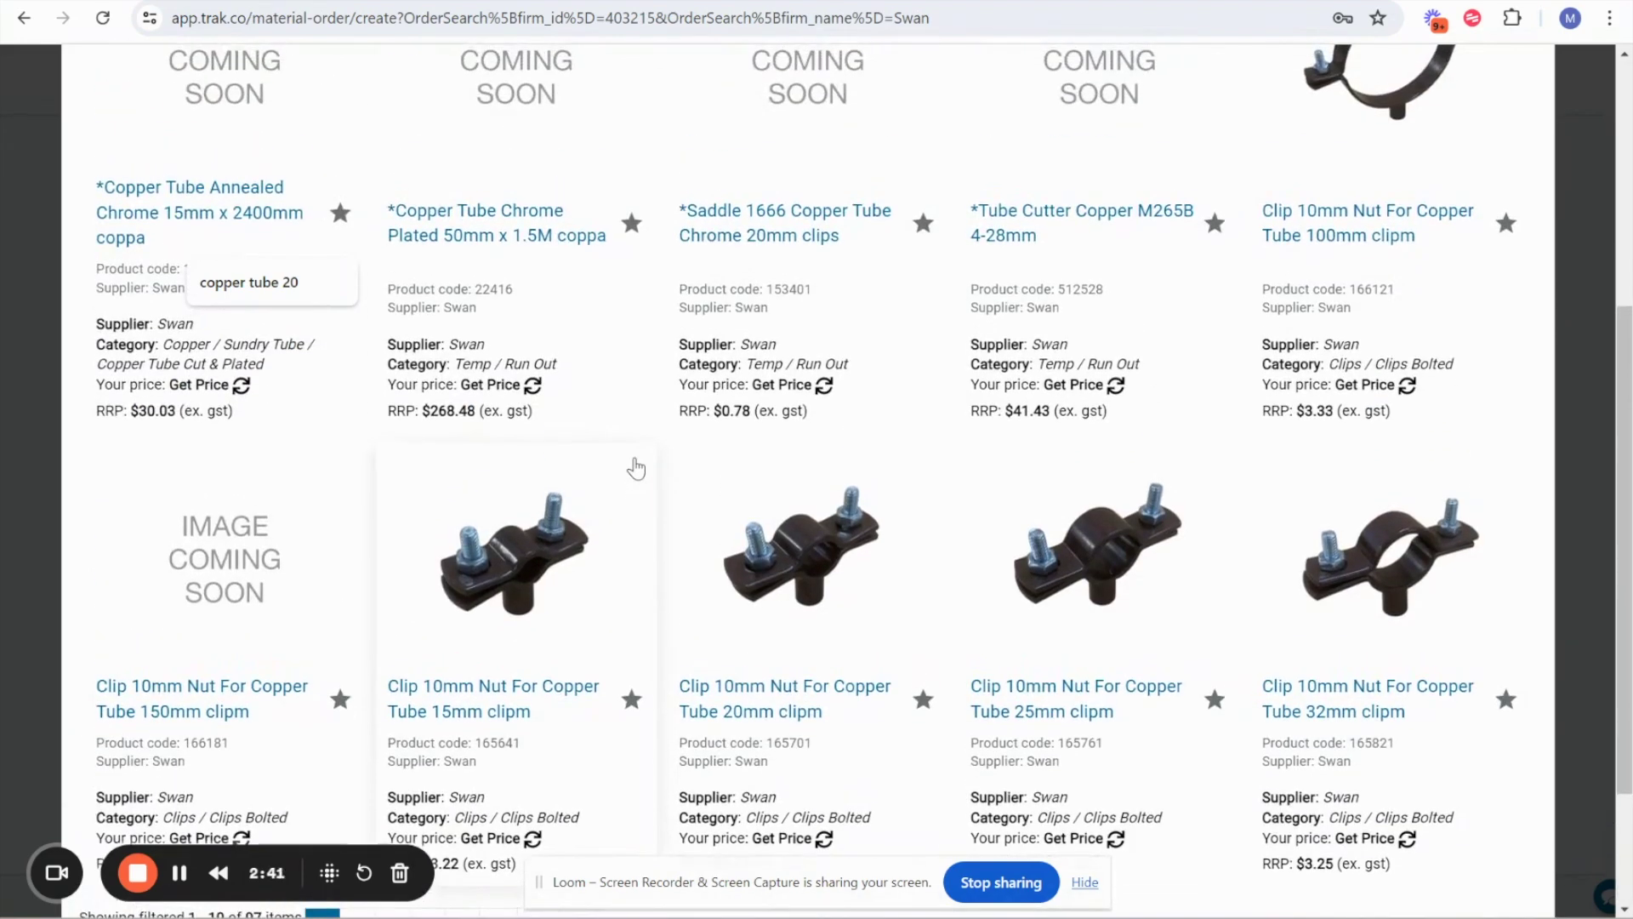
pyautogui.click(785, 620)
pyautogui.scroll(-3, 778, 614)
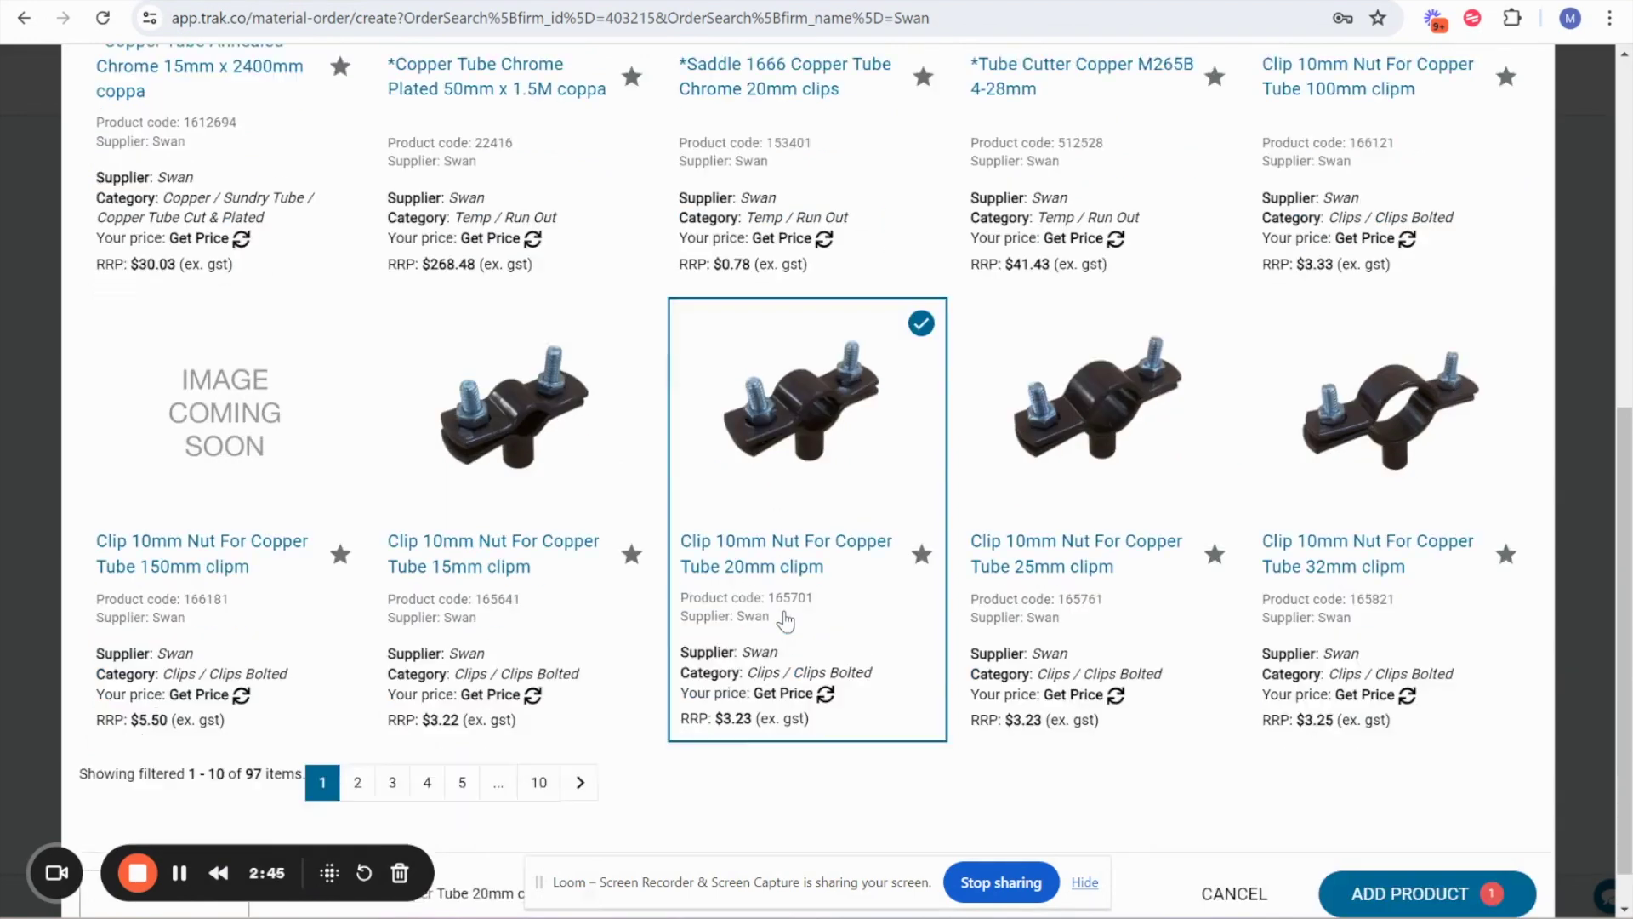
# Select the Copper Fab Tube Bush Brass 20MI x 20C from results page 3 and add both selected products to the order
pyautogui.click(394, 743)
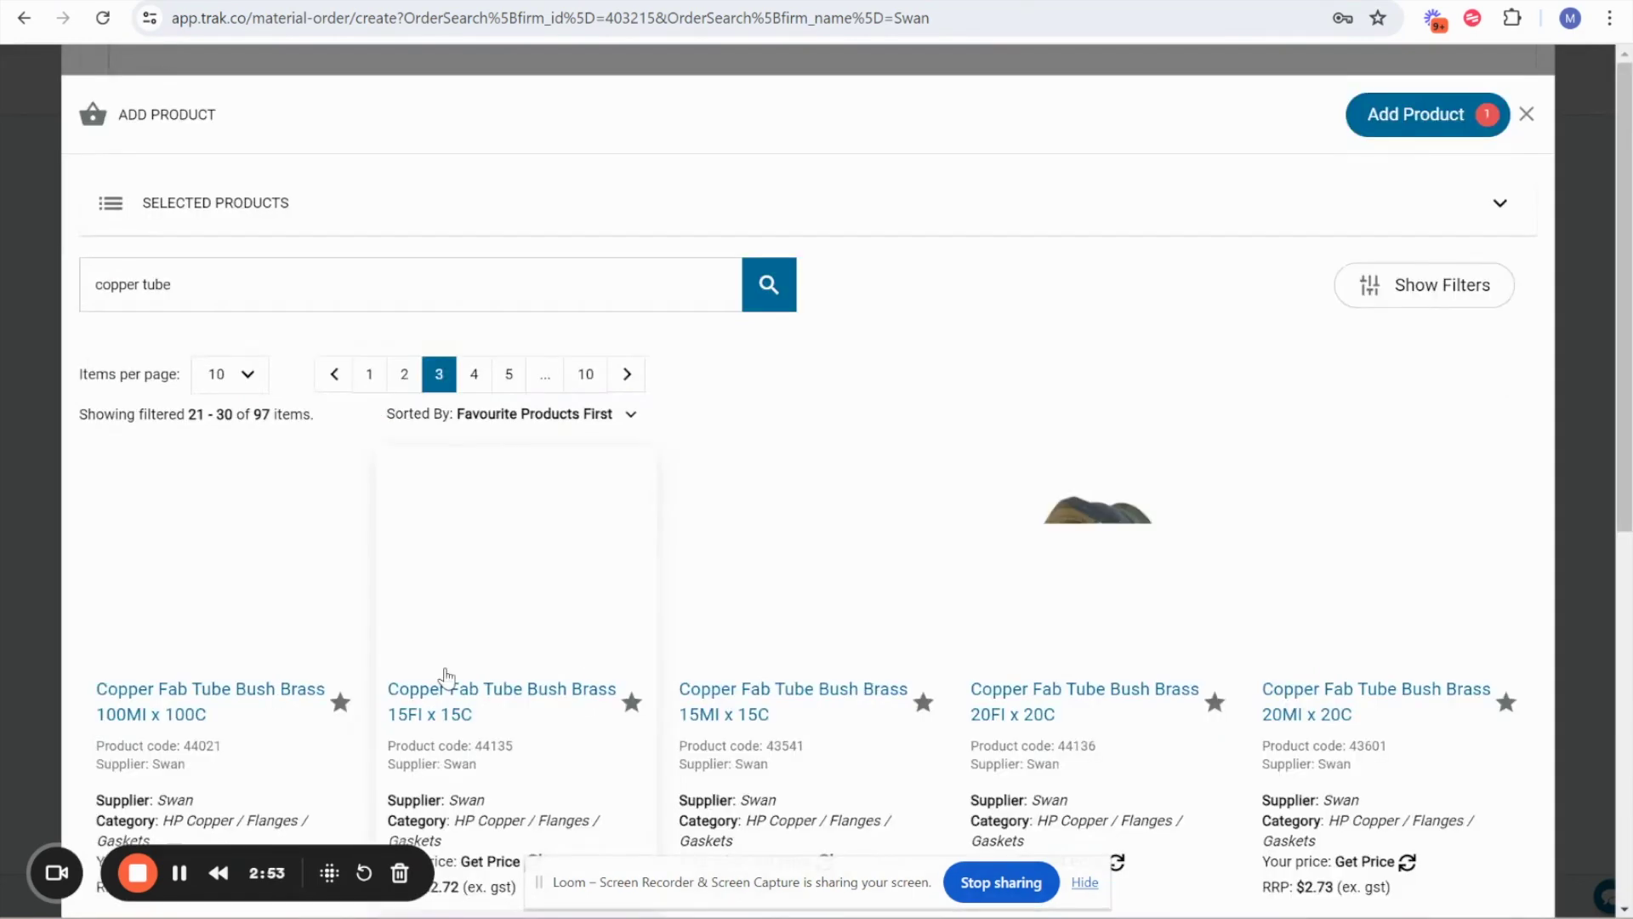
pyautogui.scroll(-8, 446, 676)
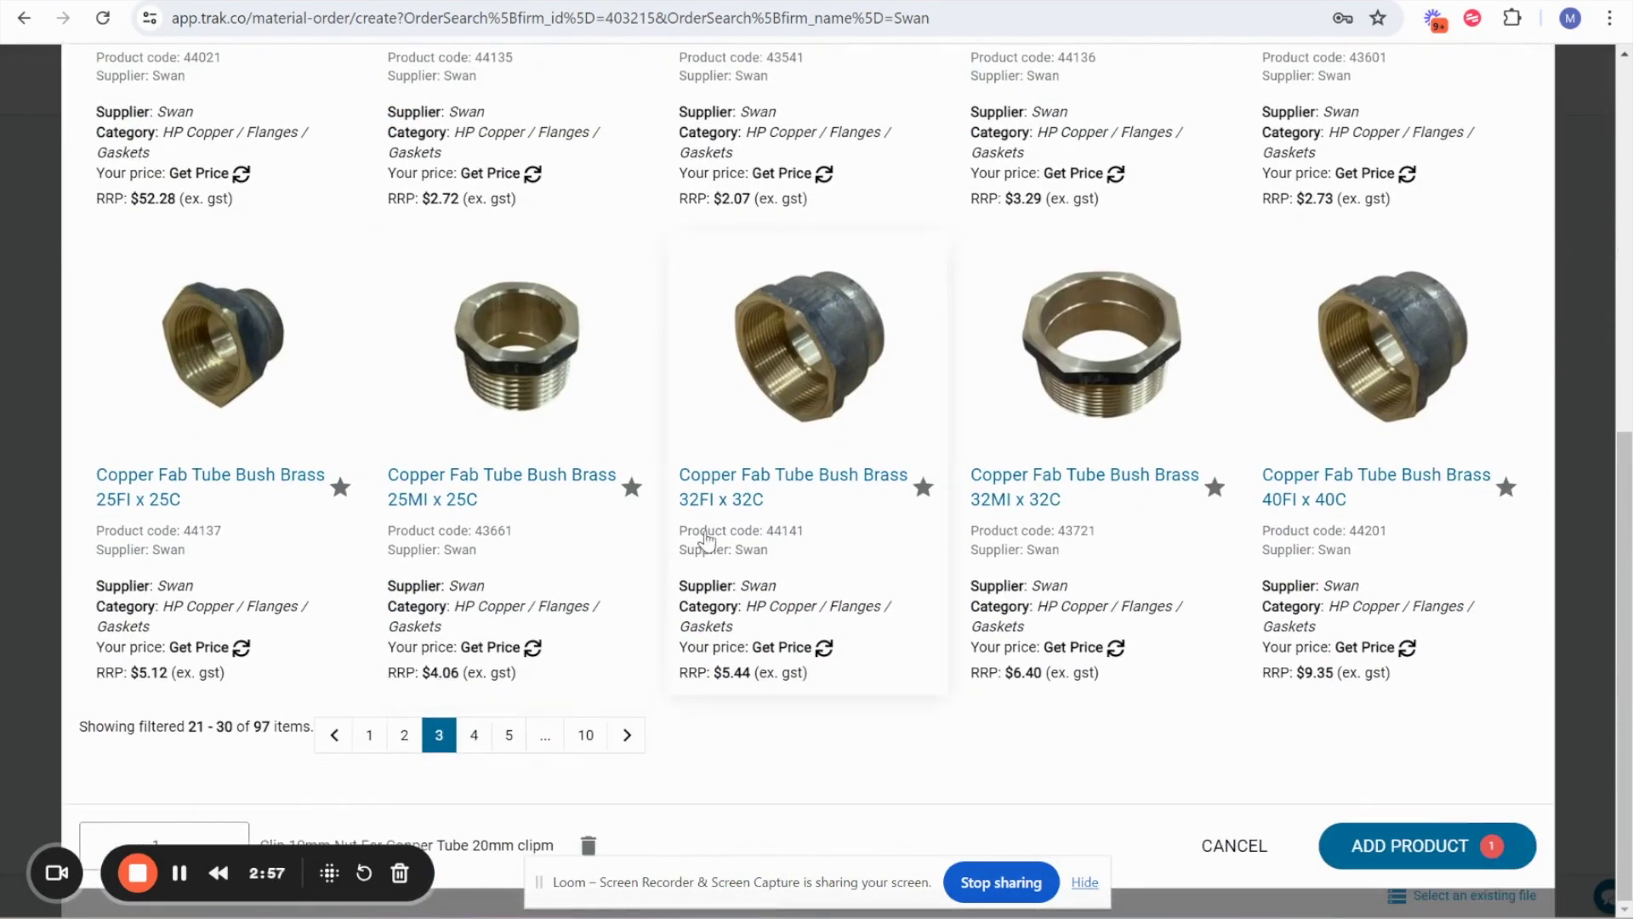
pyautogui.scroll(3, 706, 541)
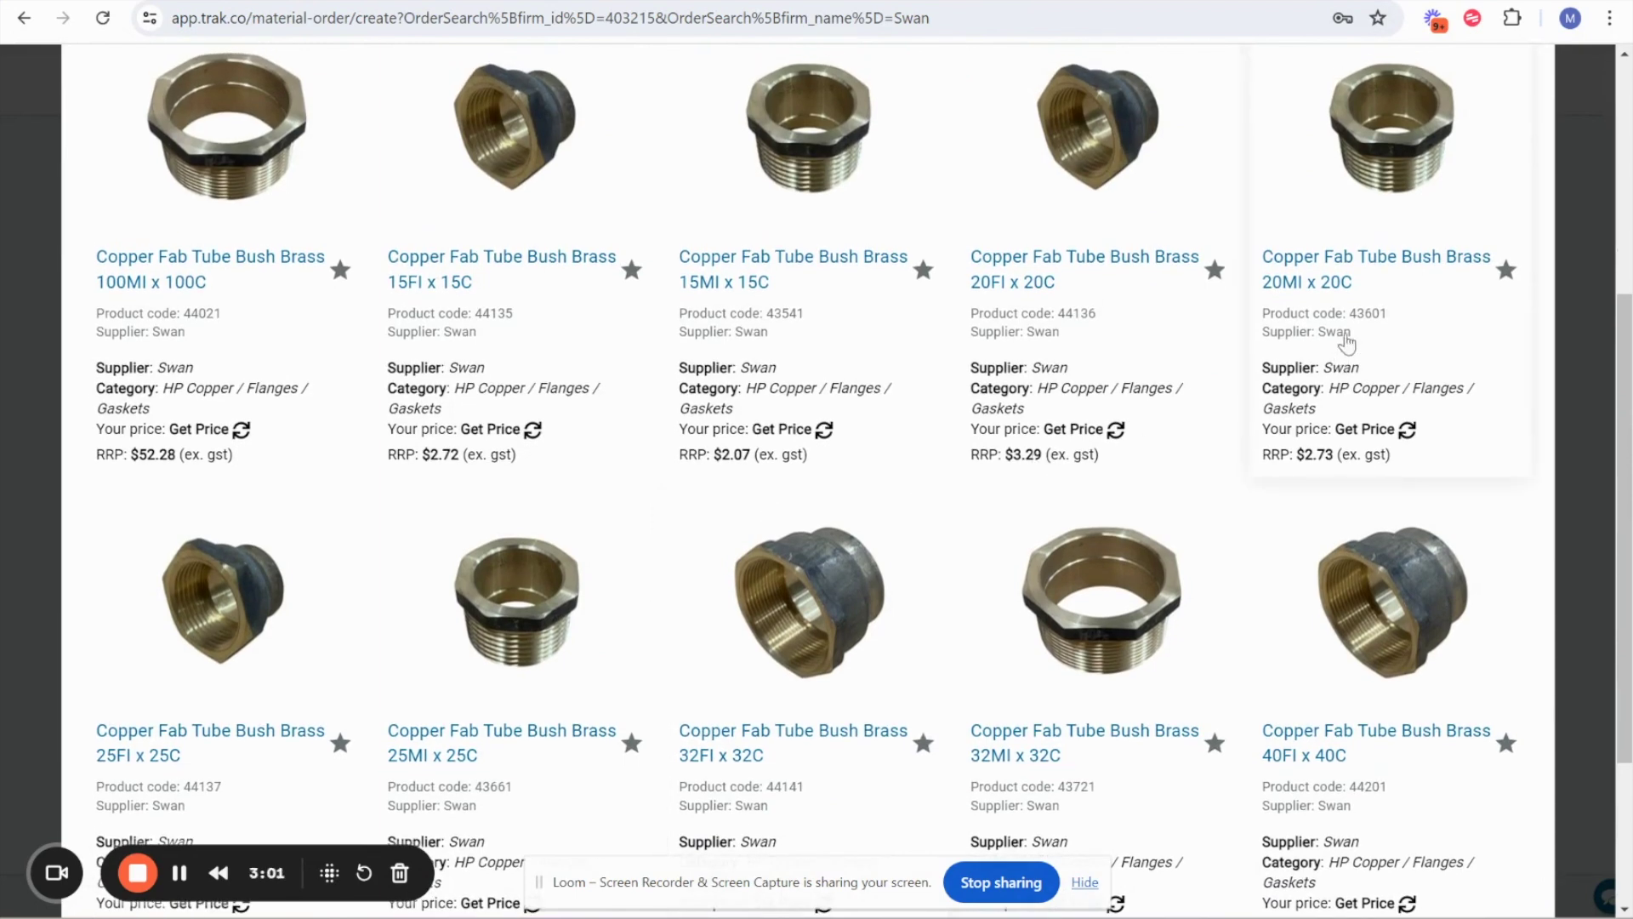
pyautogui.click(1395, 301)
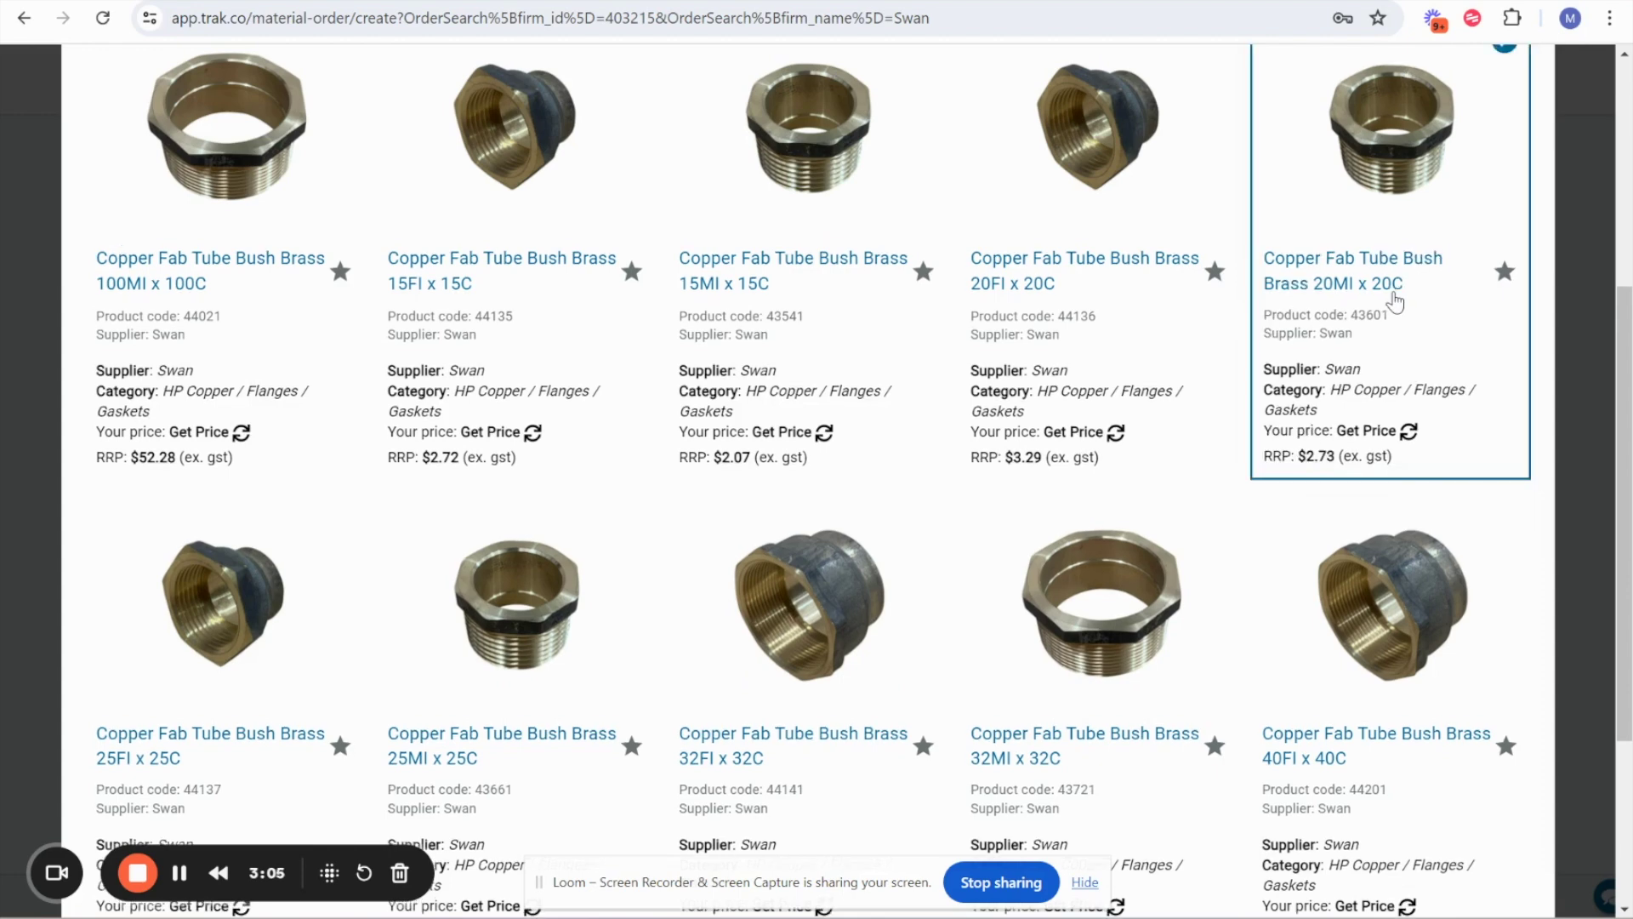
pyautogui.scroll(-4, 1319, 451)
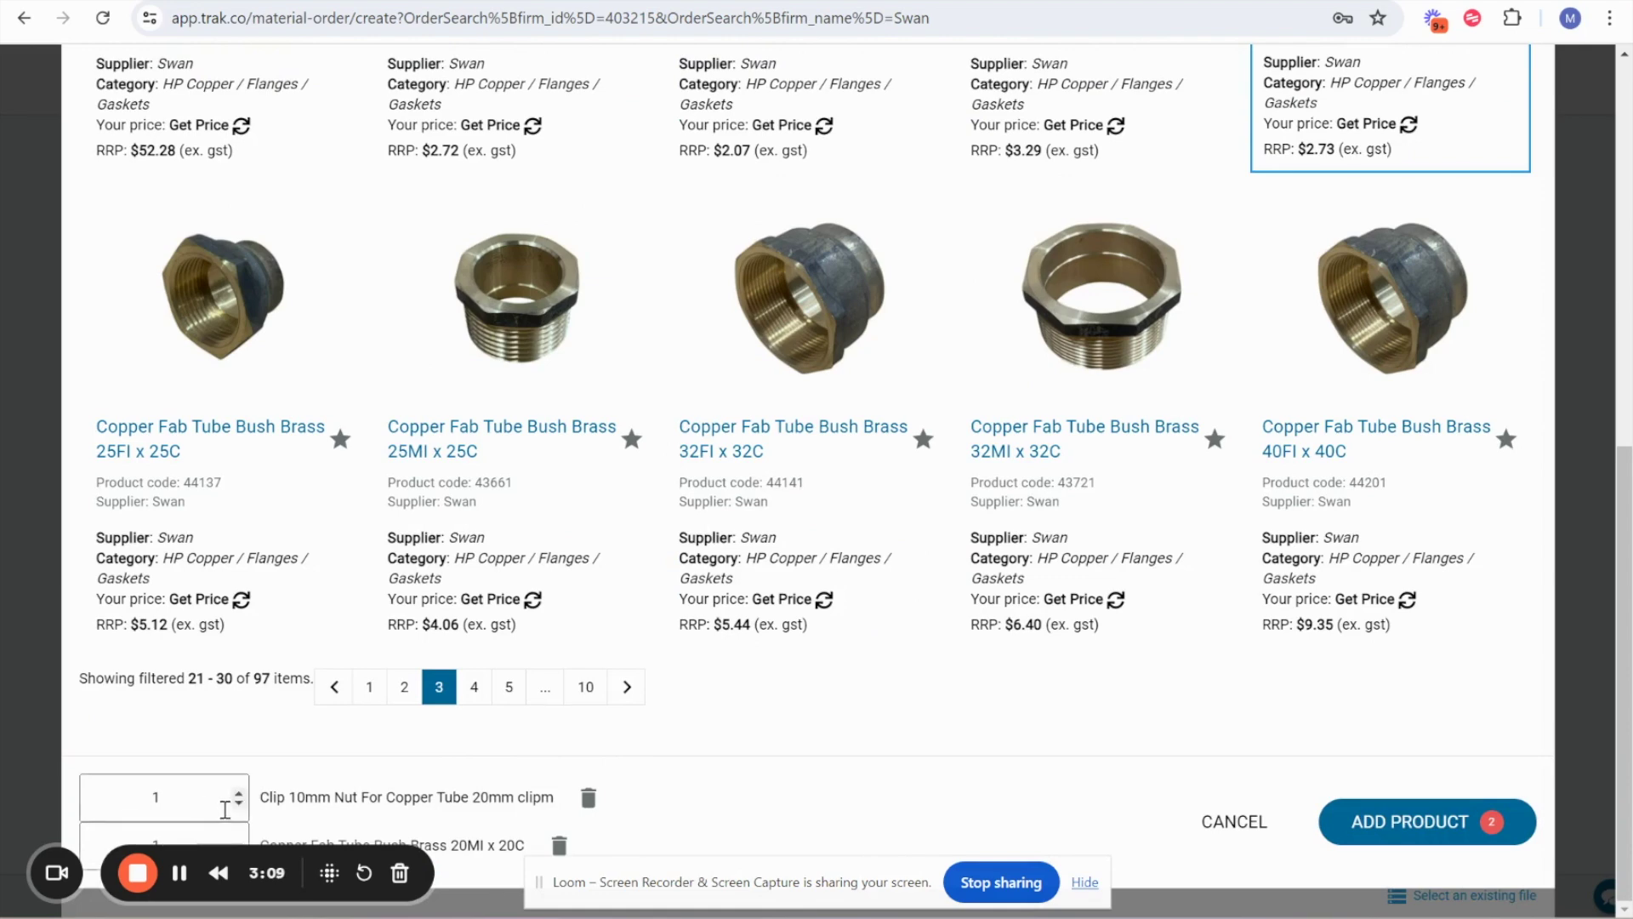
pyautogui.click(1386, 829)
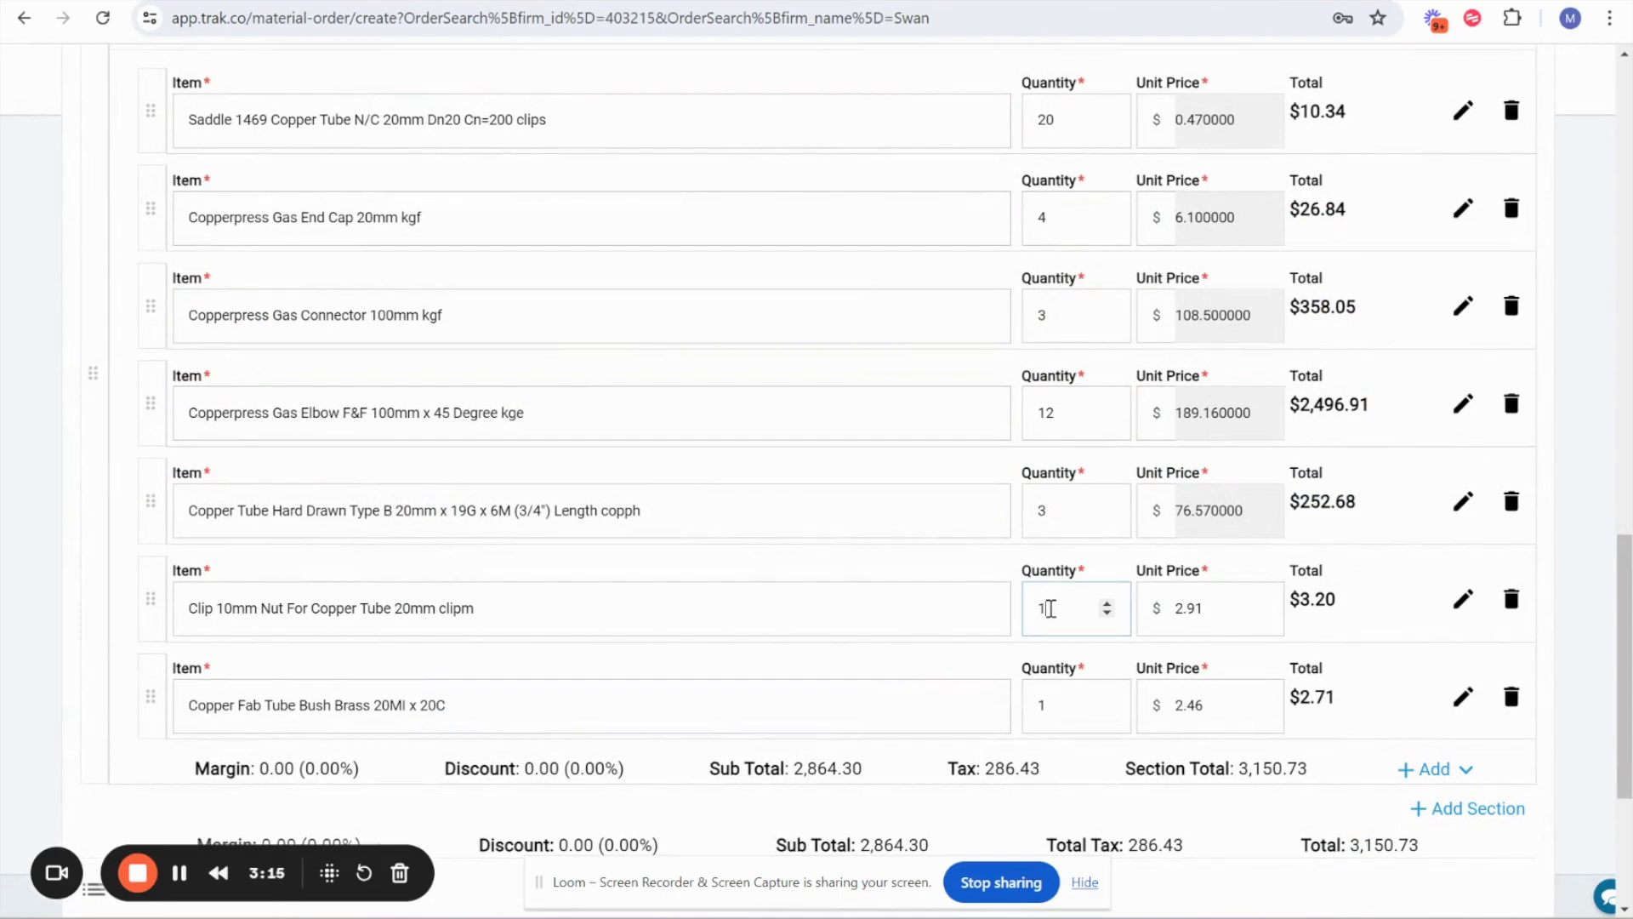
# Set the quantity of the Clip 10mm Nut For Copper Tube 20mm line to 15
pyautogui.write('5')
pyautogui.scroll(-2, 1073, 674)
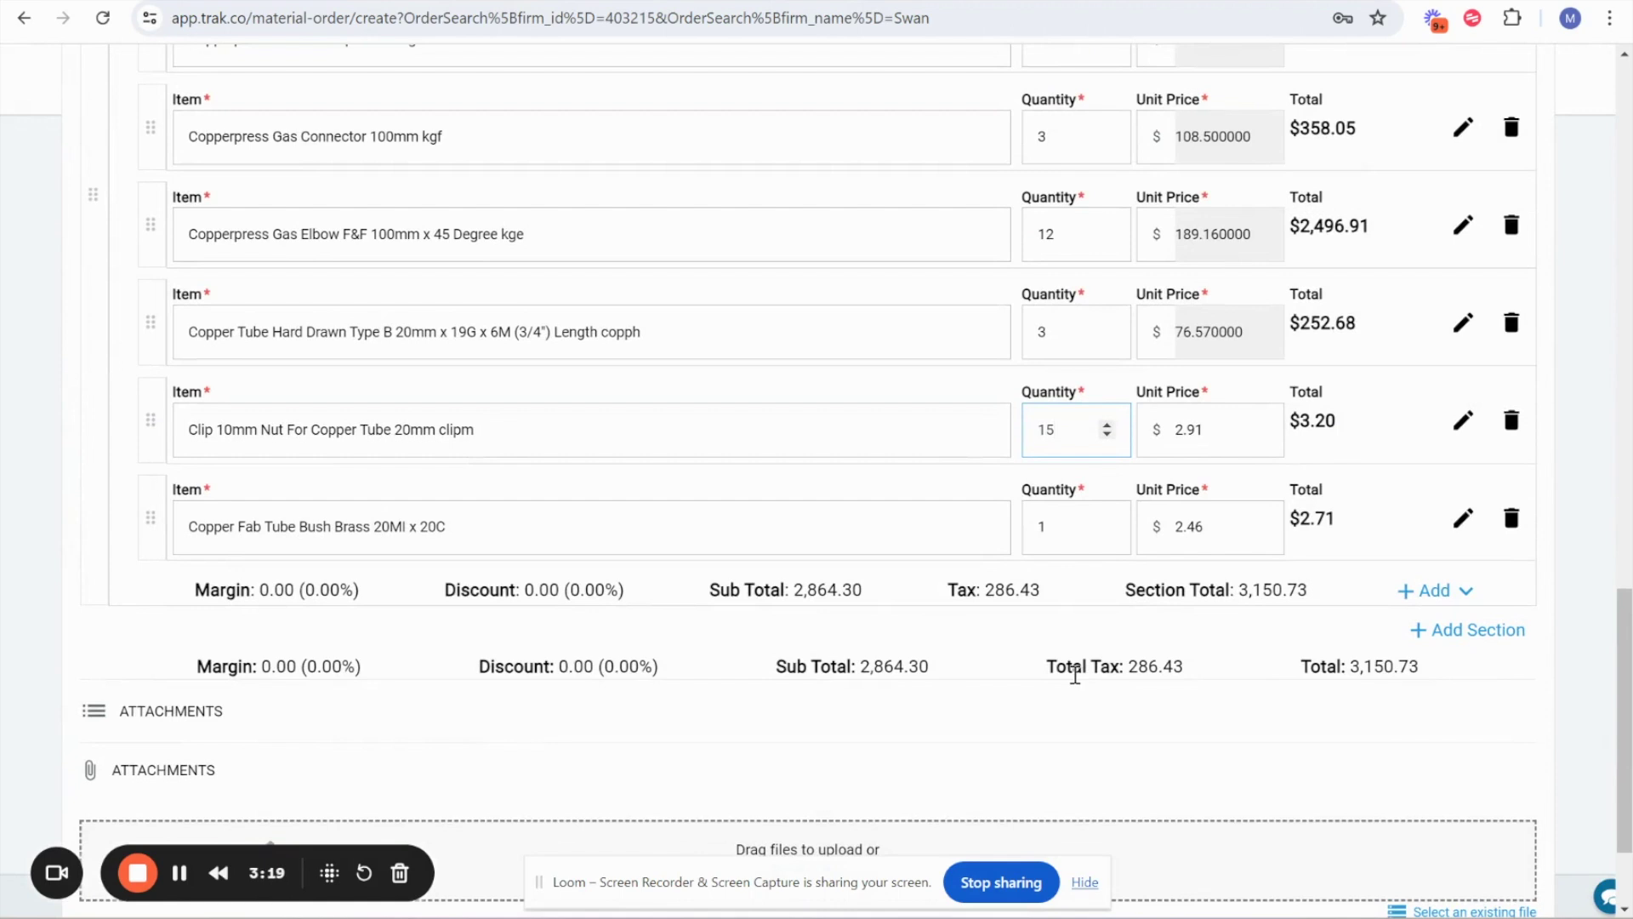
pyautogui.scroll(-2, 1074, 675)
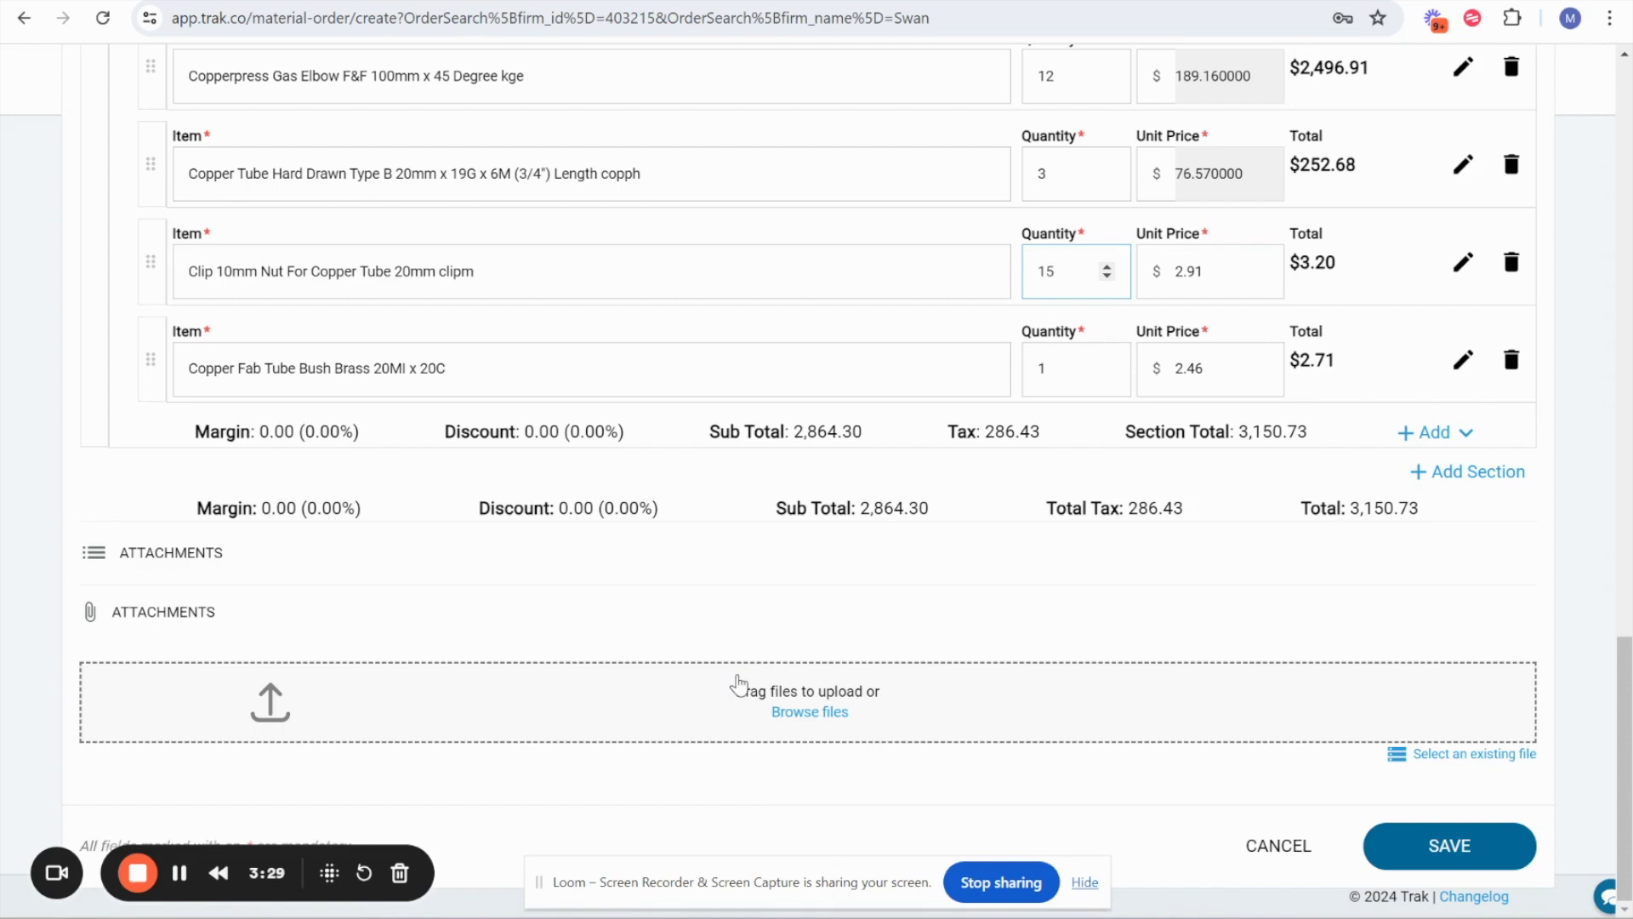
# Recheck the pick-up details and order items, and save the material order
pyautogui.scroll(15, 738, 680)
pyautogui.scroll(2, 739, 675)
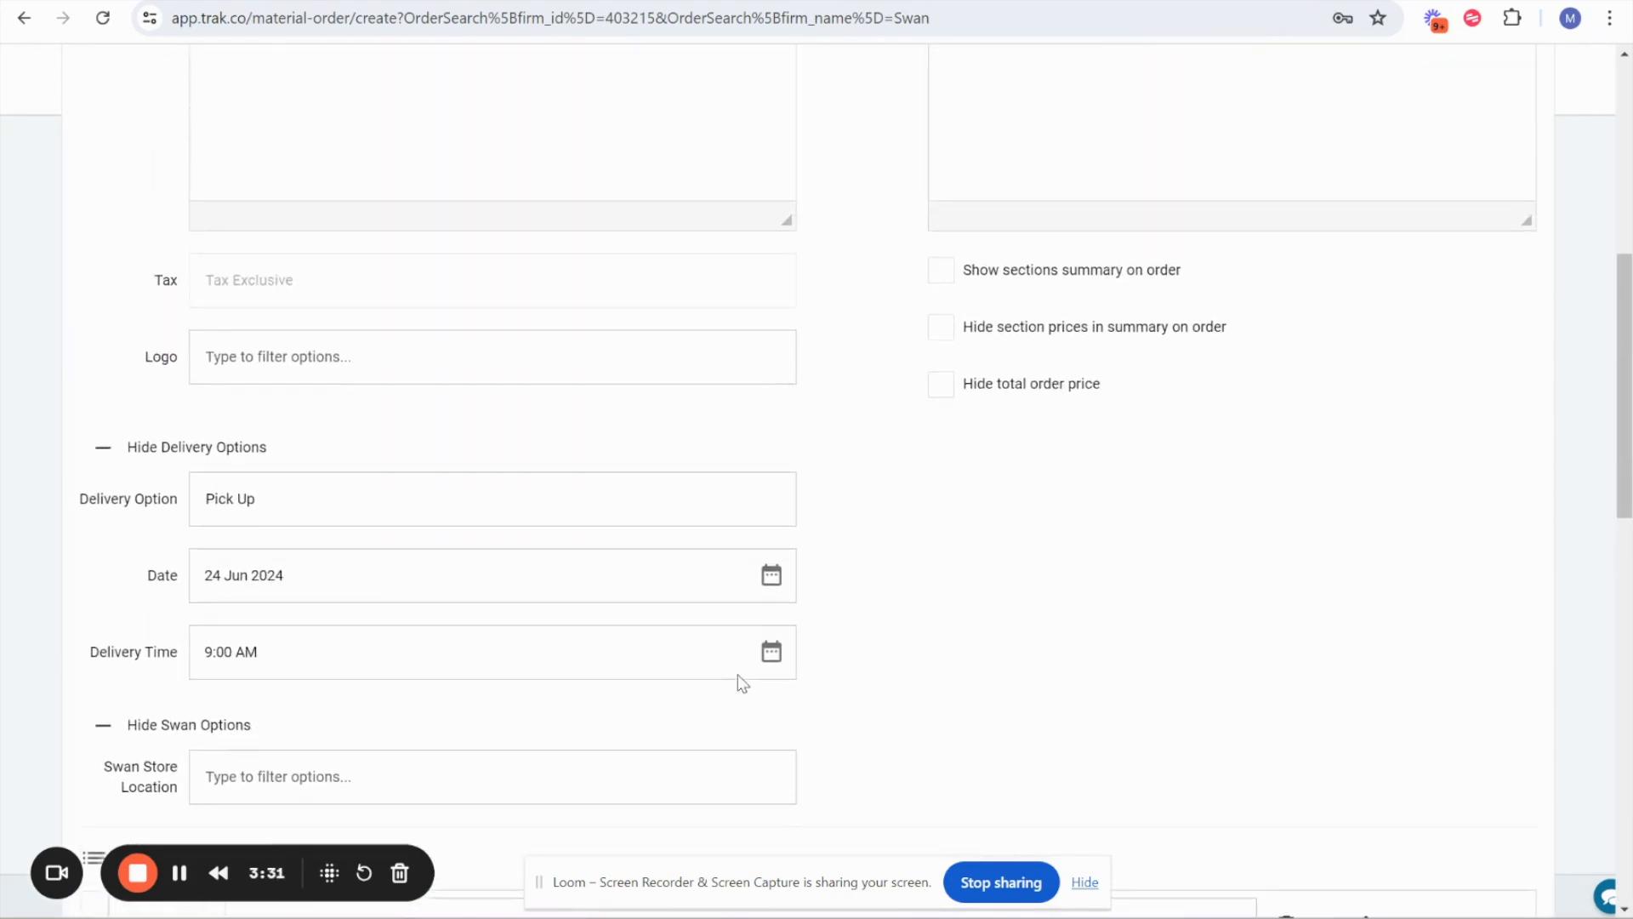
pyautogui.scroll(-4, 739, 675)
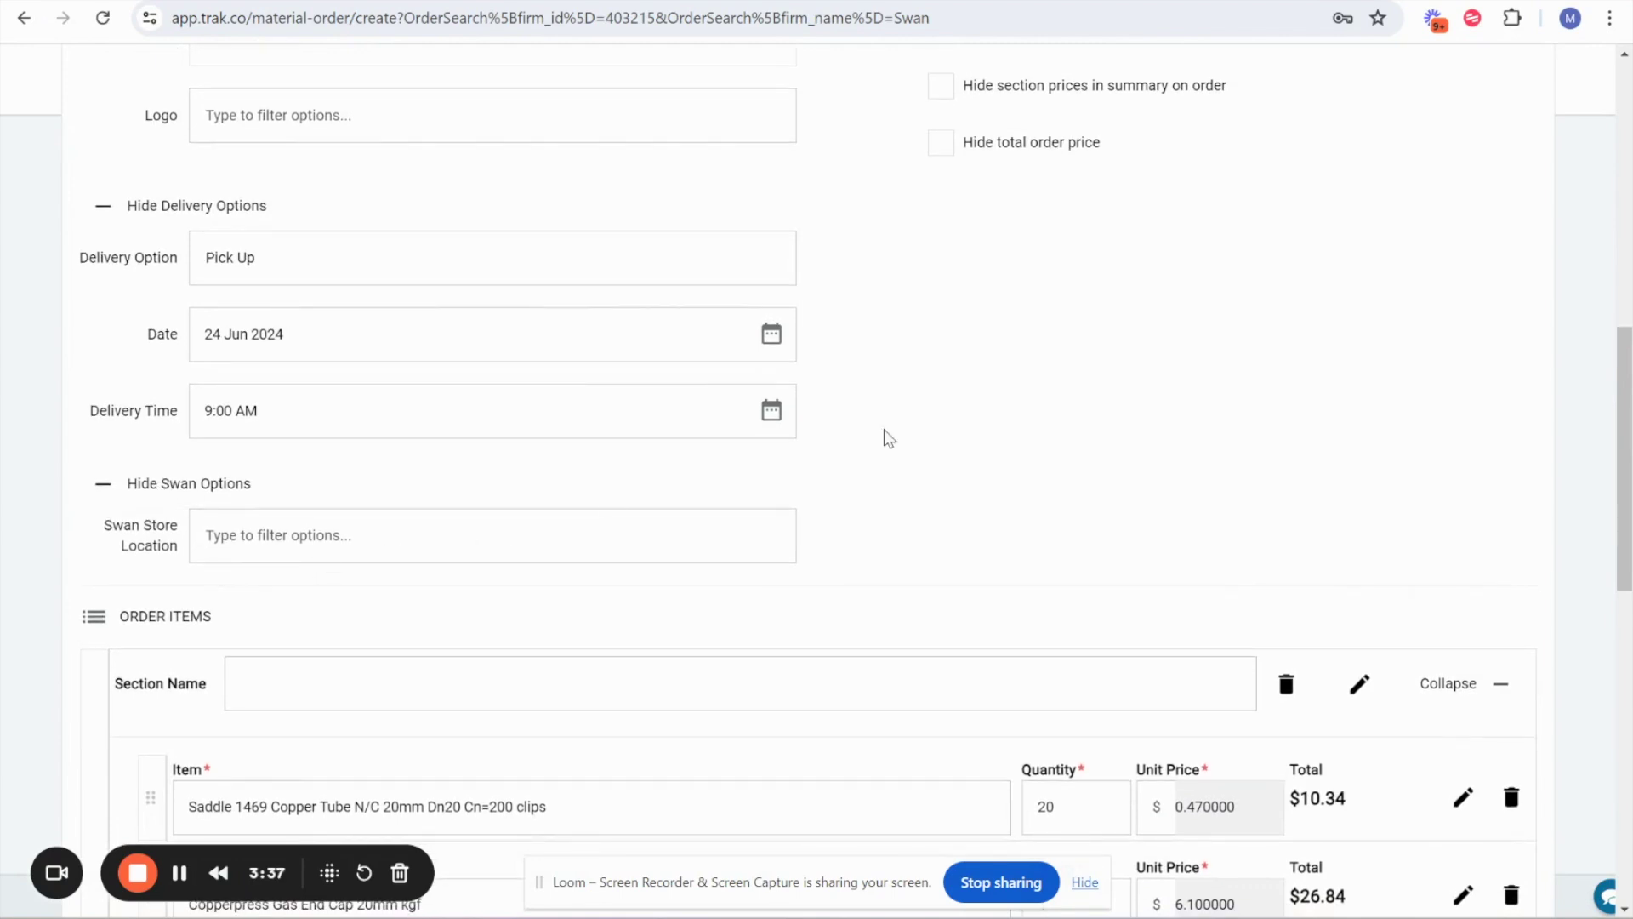
pyautogui.scroll(-10, 1149, 463)
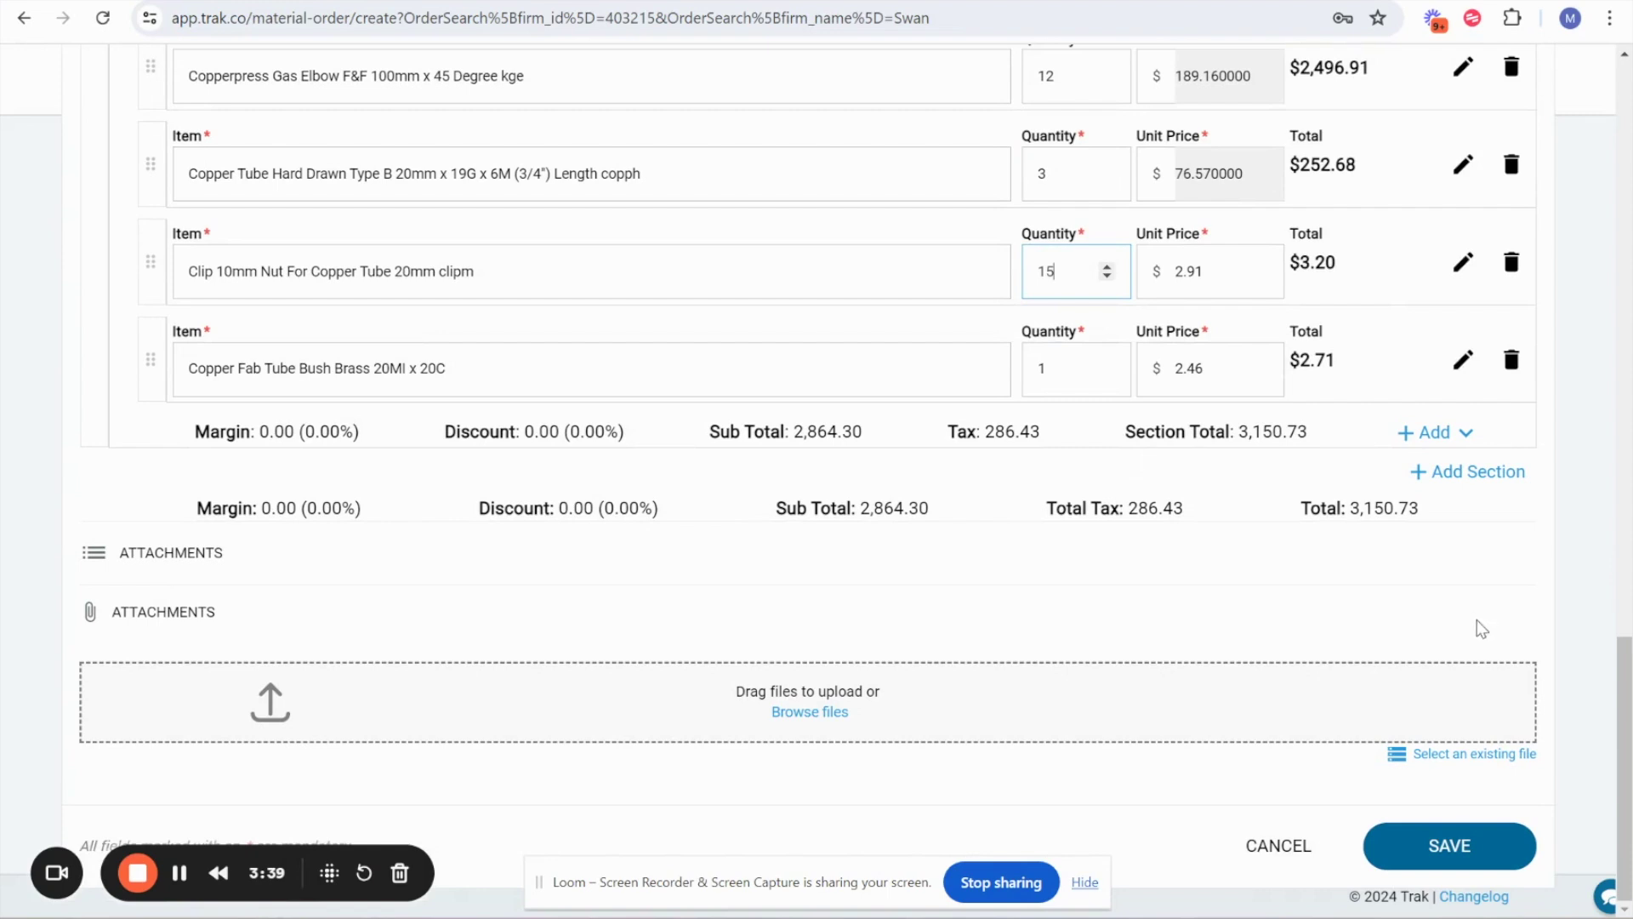
pyautogui.click(1455, 857)
pyautogui.click(1456, 857)
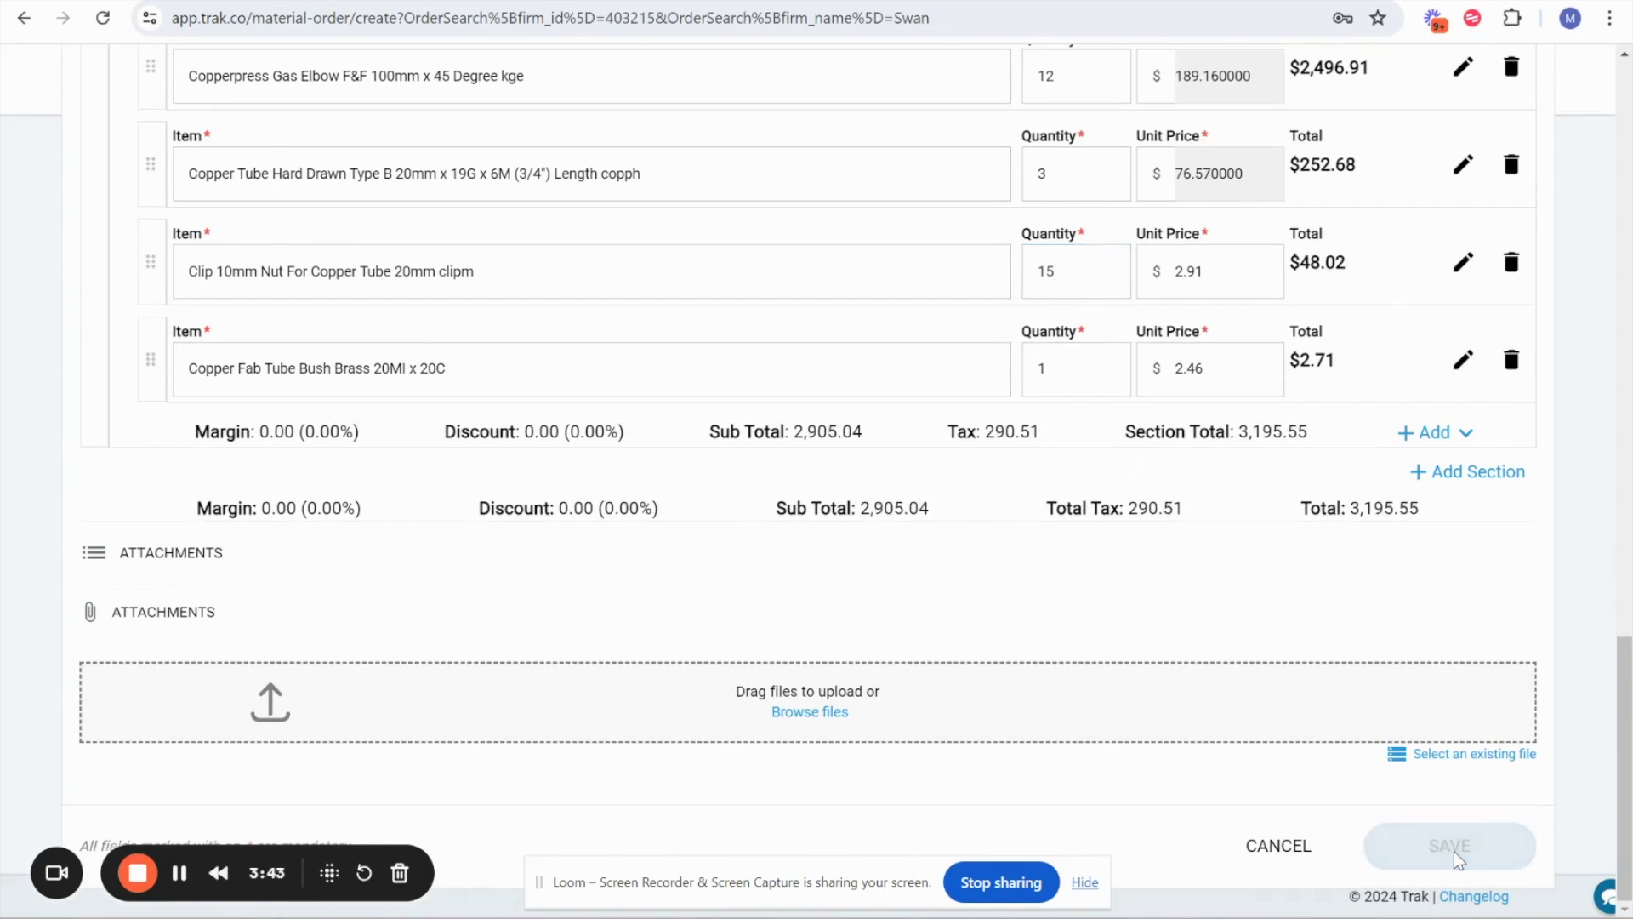
pyautogui.scroll(2, 1335, 494)
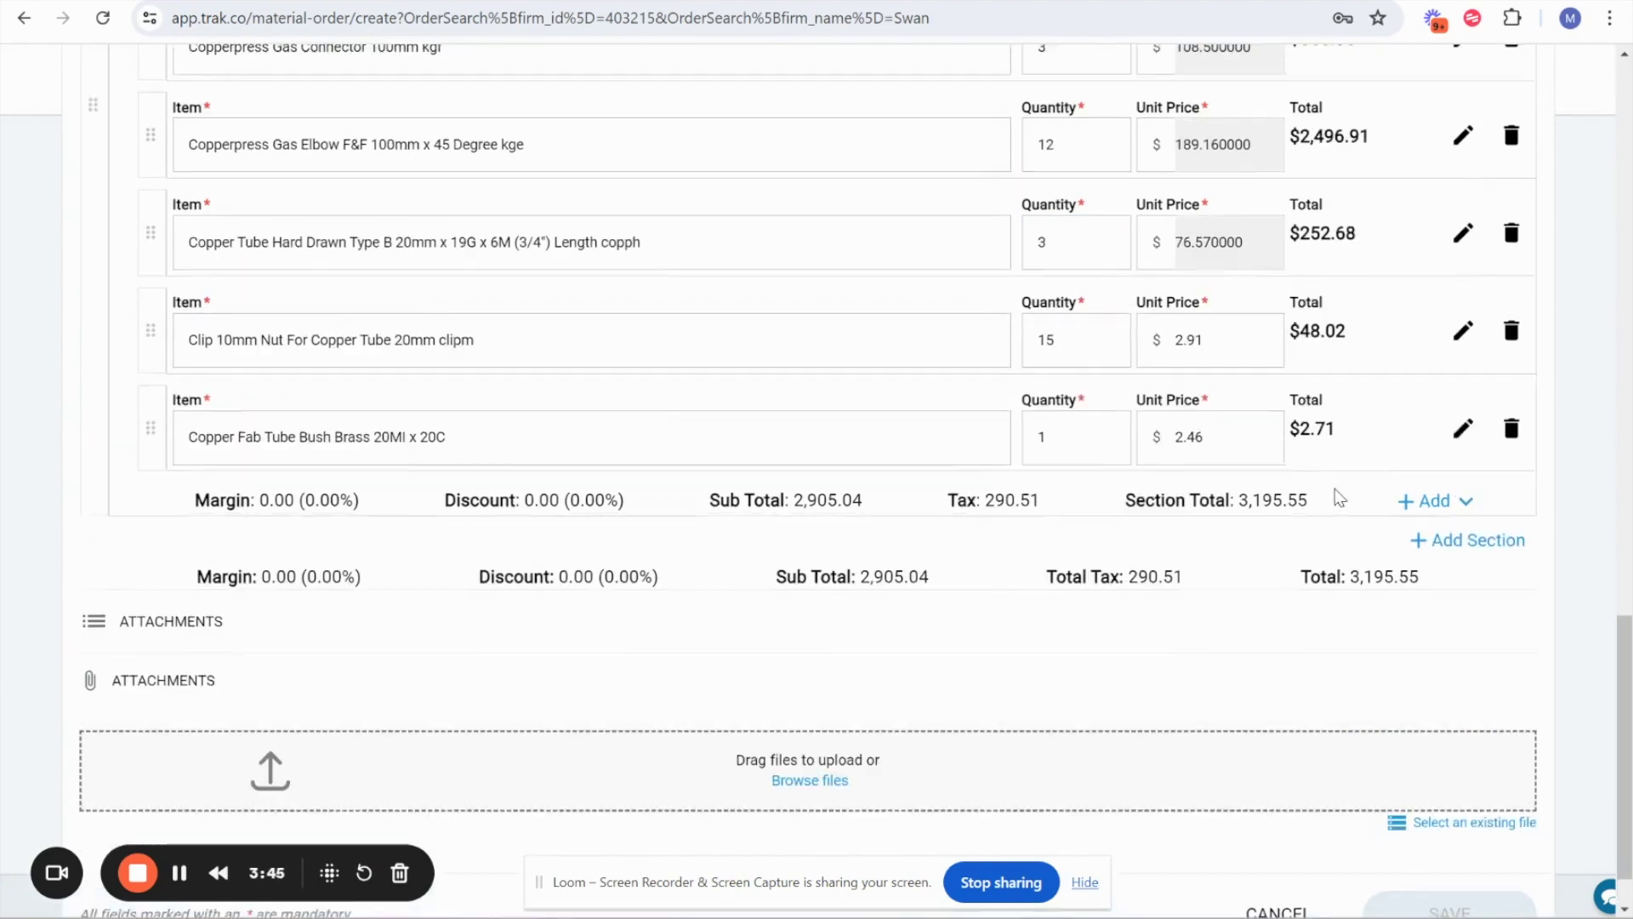
pyautogui.scroll(10, 1339, 498)
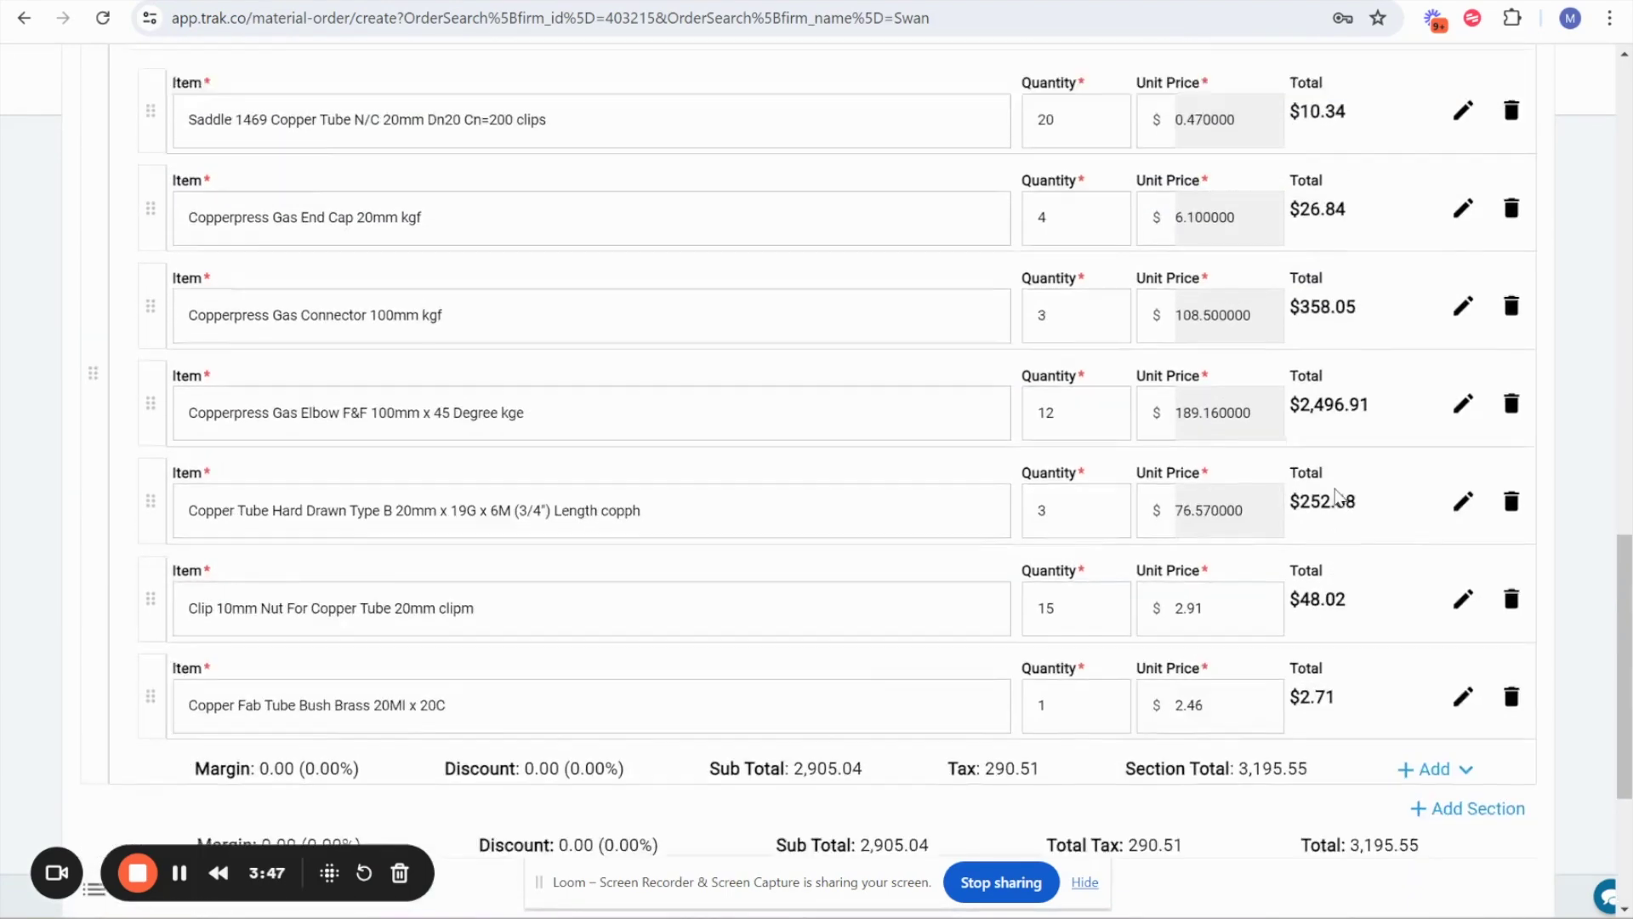
pyautogui.scroll(9, 1339, 497)
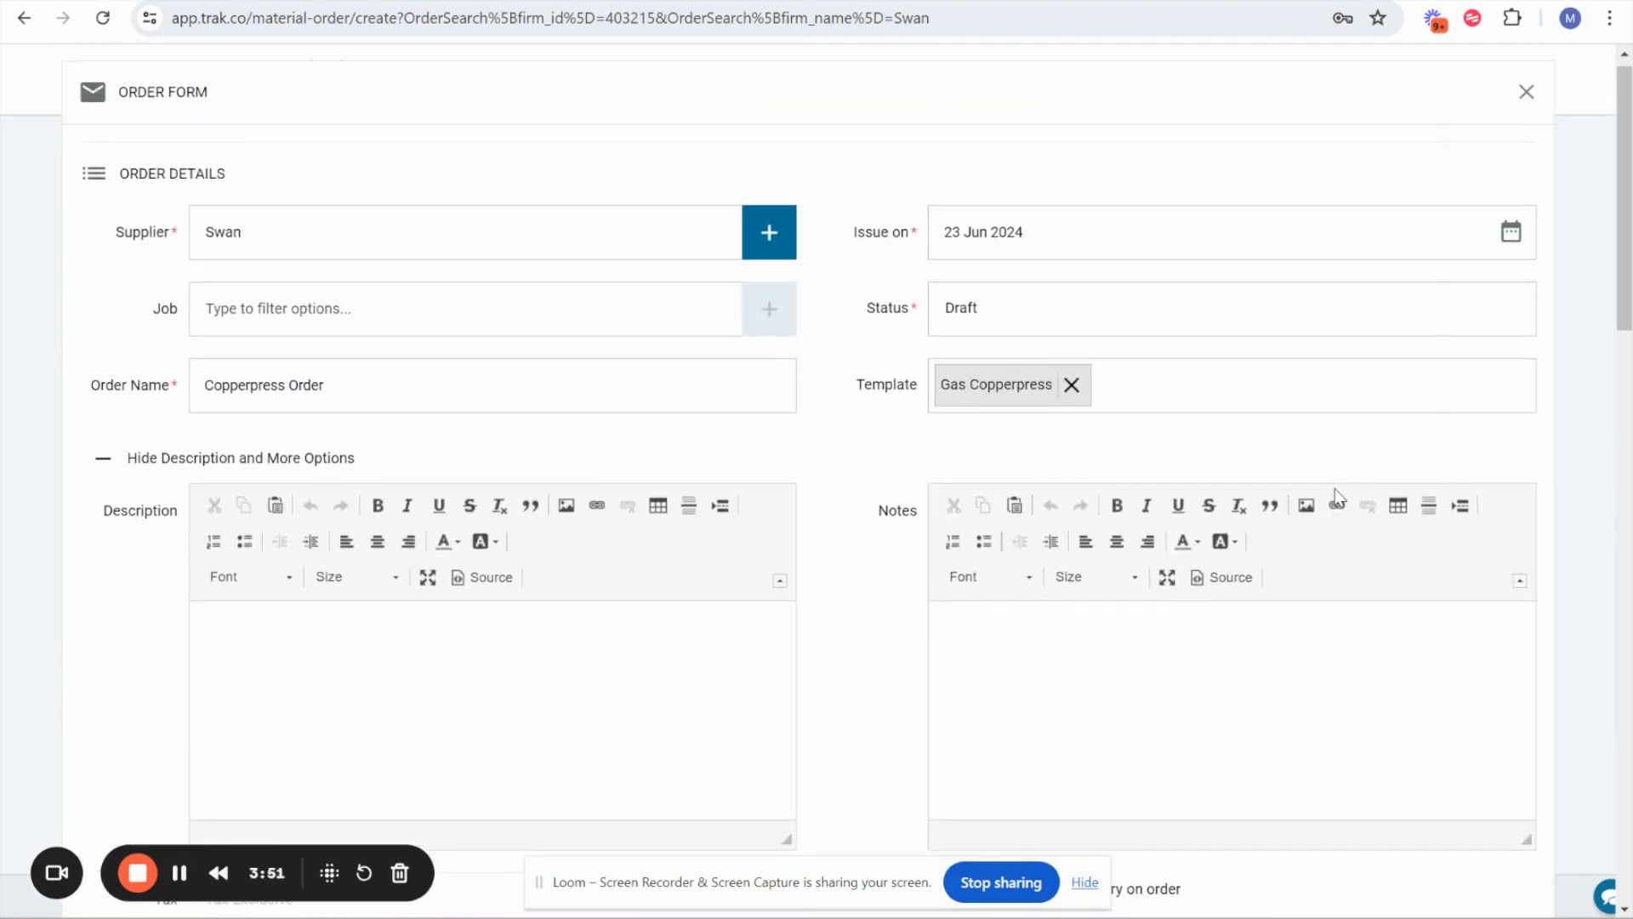
pyautogui.scroll(1, 1339, 494)
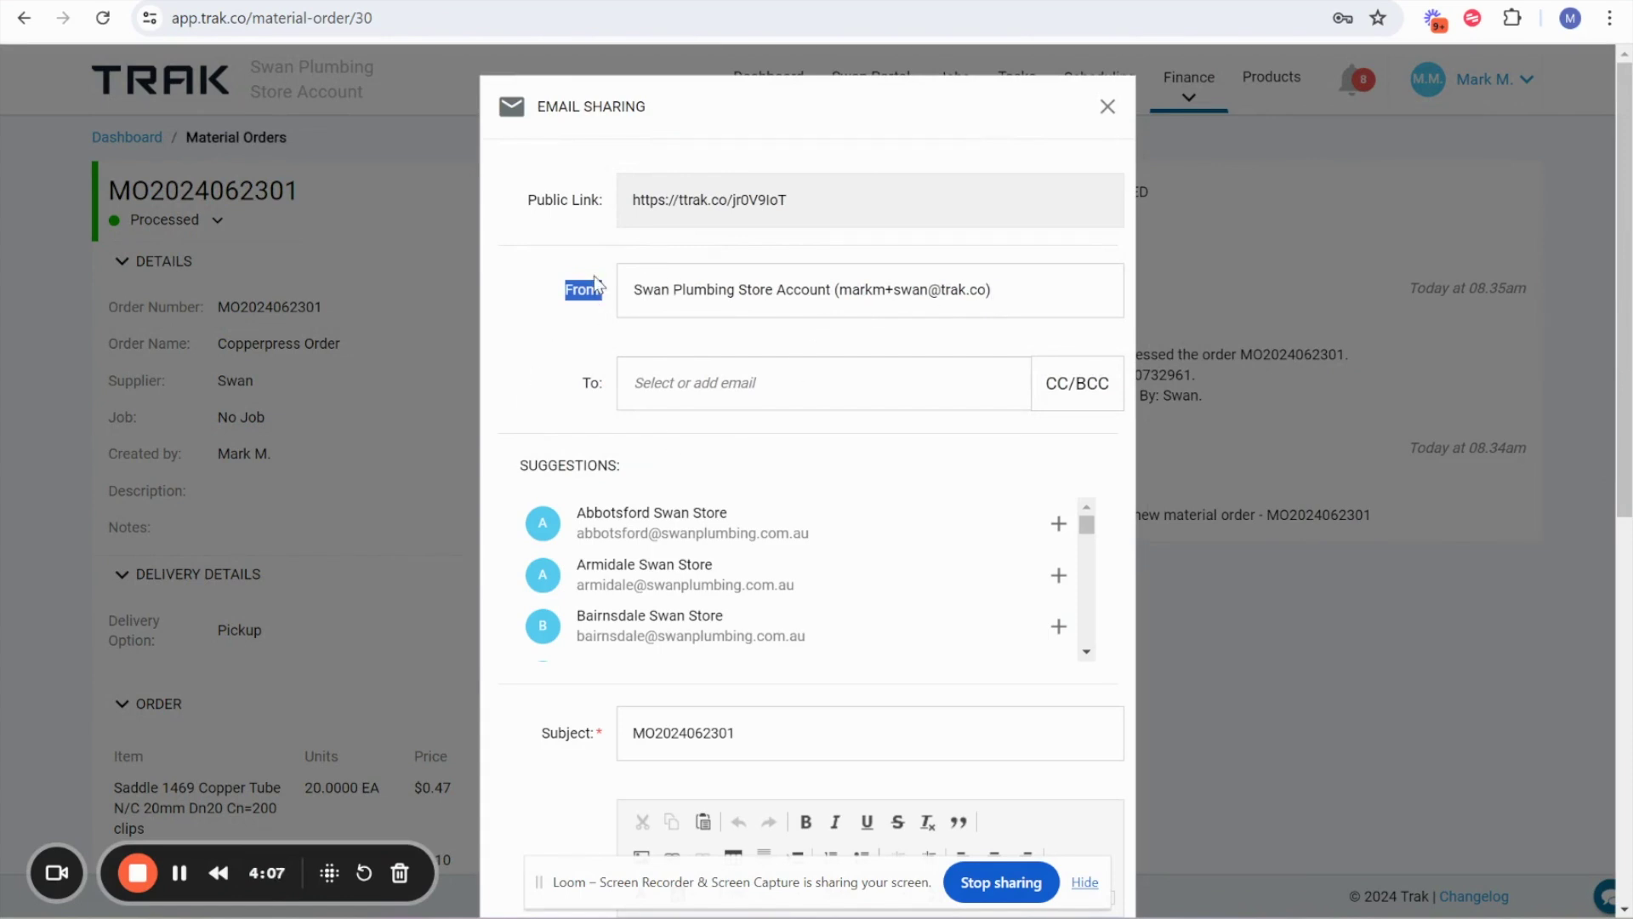
# Address the order email to the Tamworth Swan store and send it with the order PDF attached
pyautogui.click(684, 380)
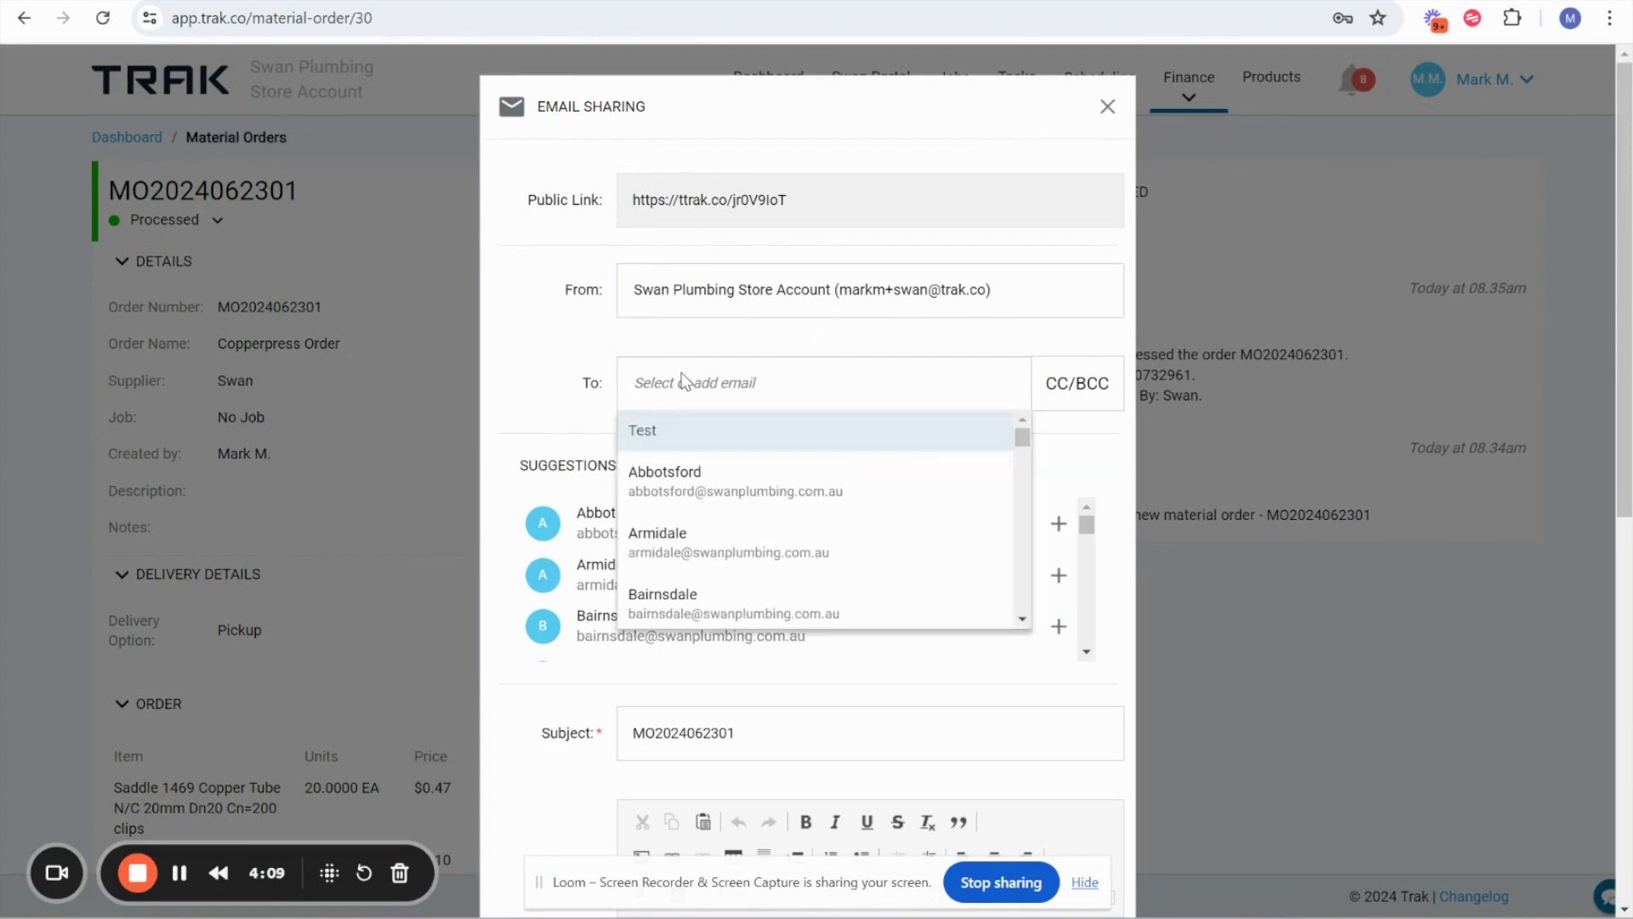
pyautogui.write('tam')
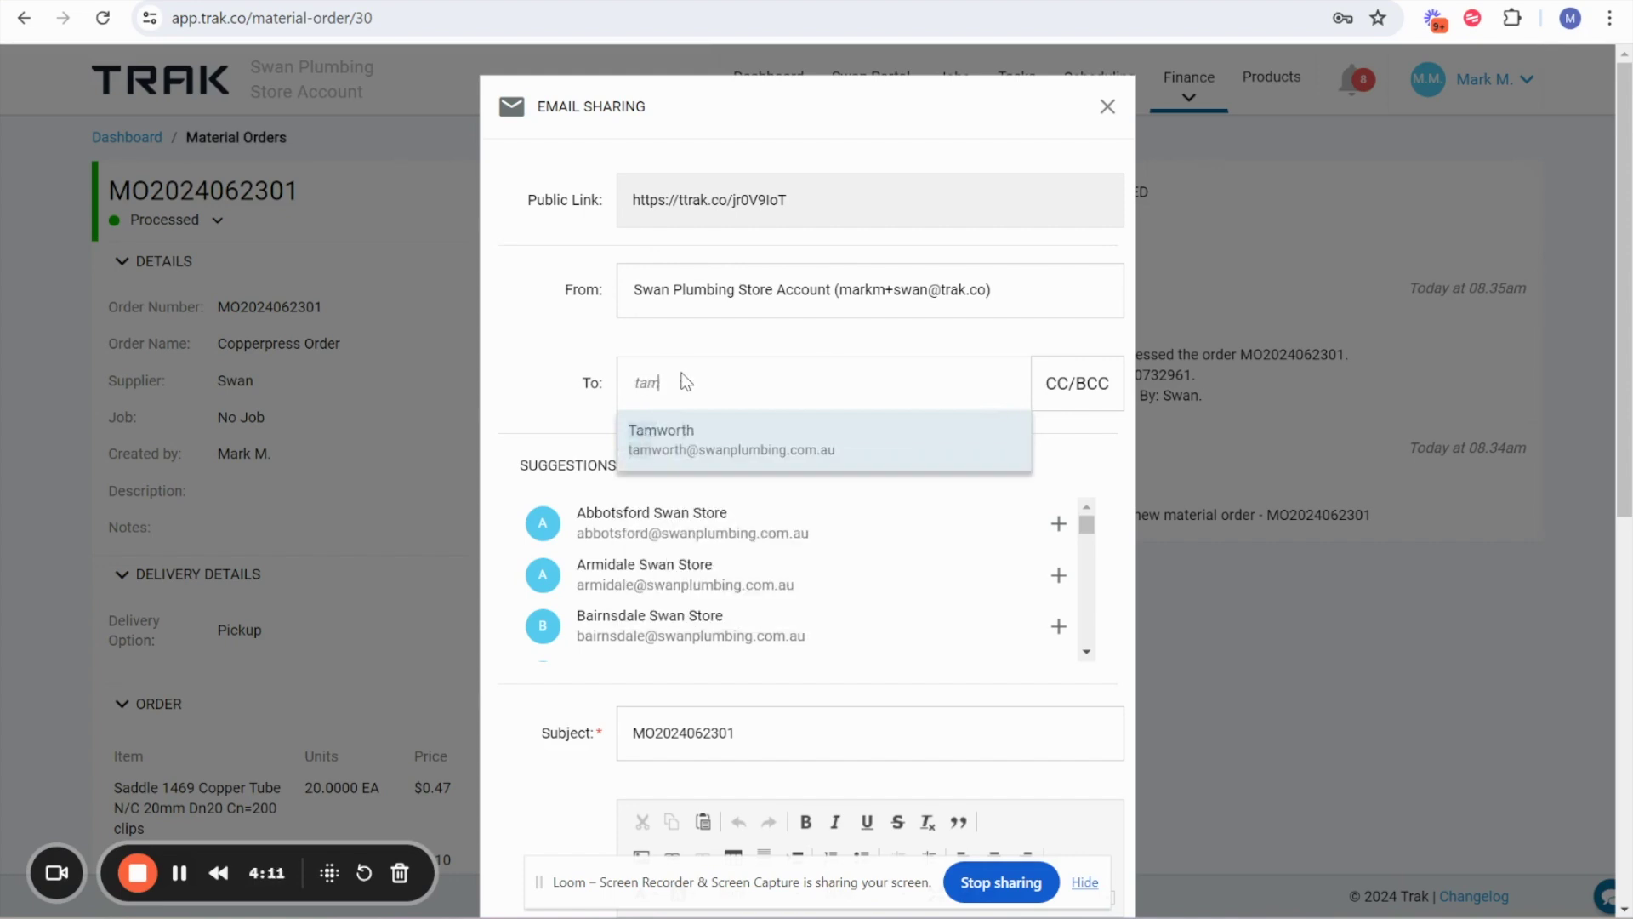
pyautogui.click(678, 440)
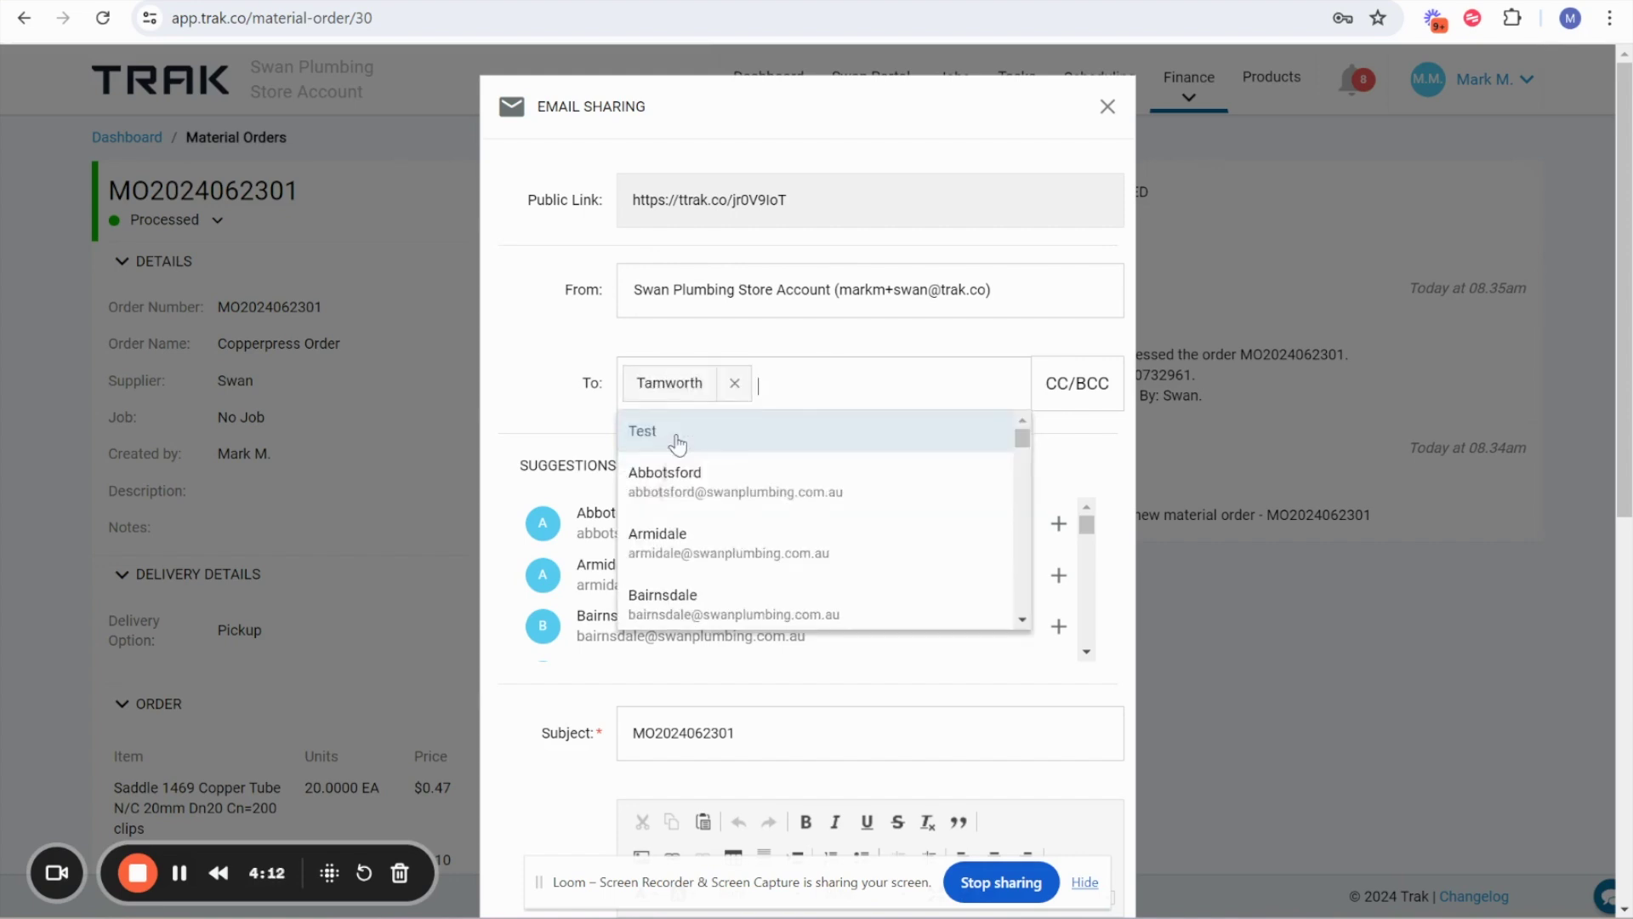
pyautogui.click(541, 416)
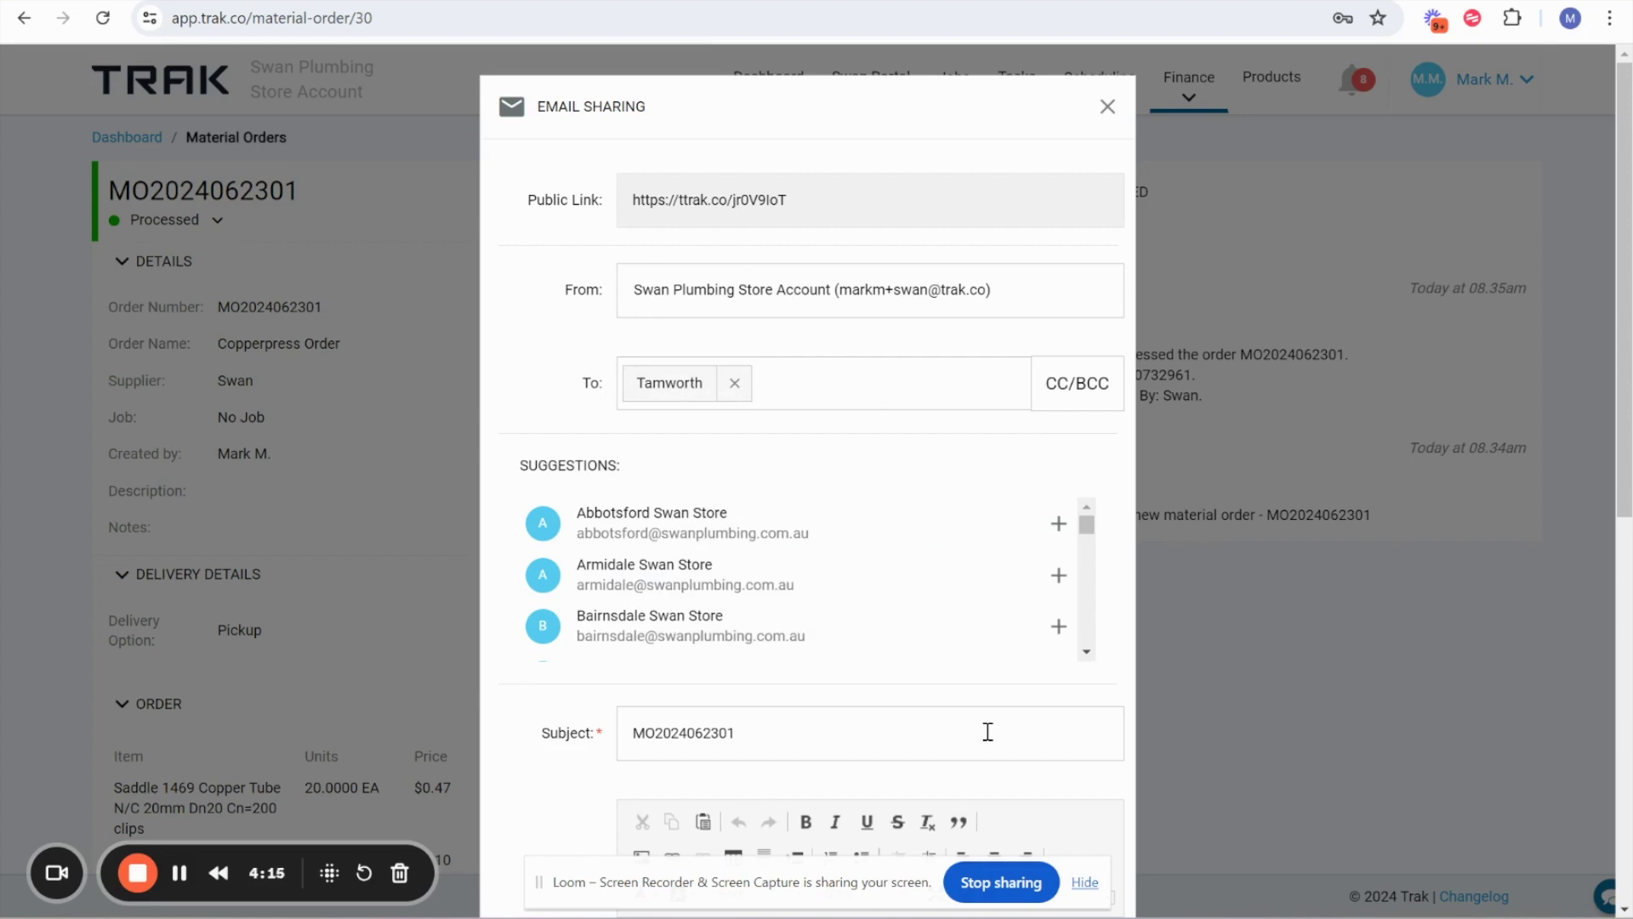
pyautogui.scroll(-8, 987, 732)
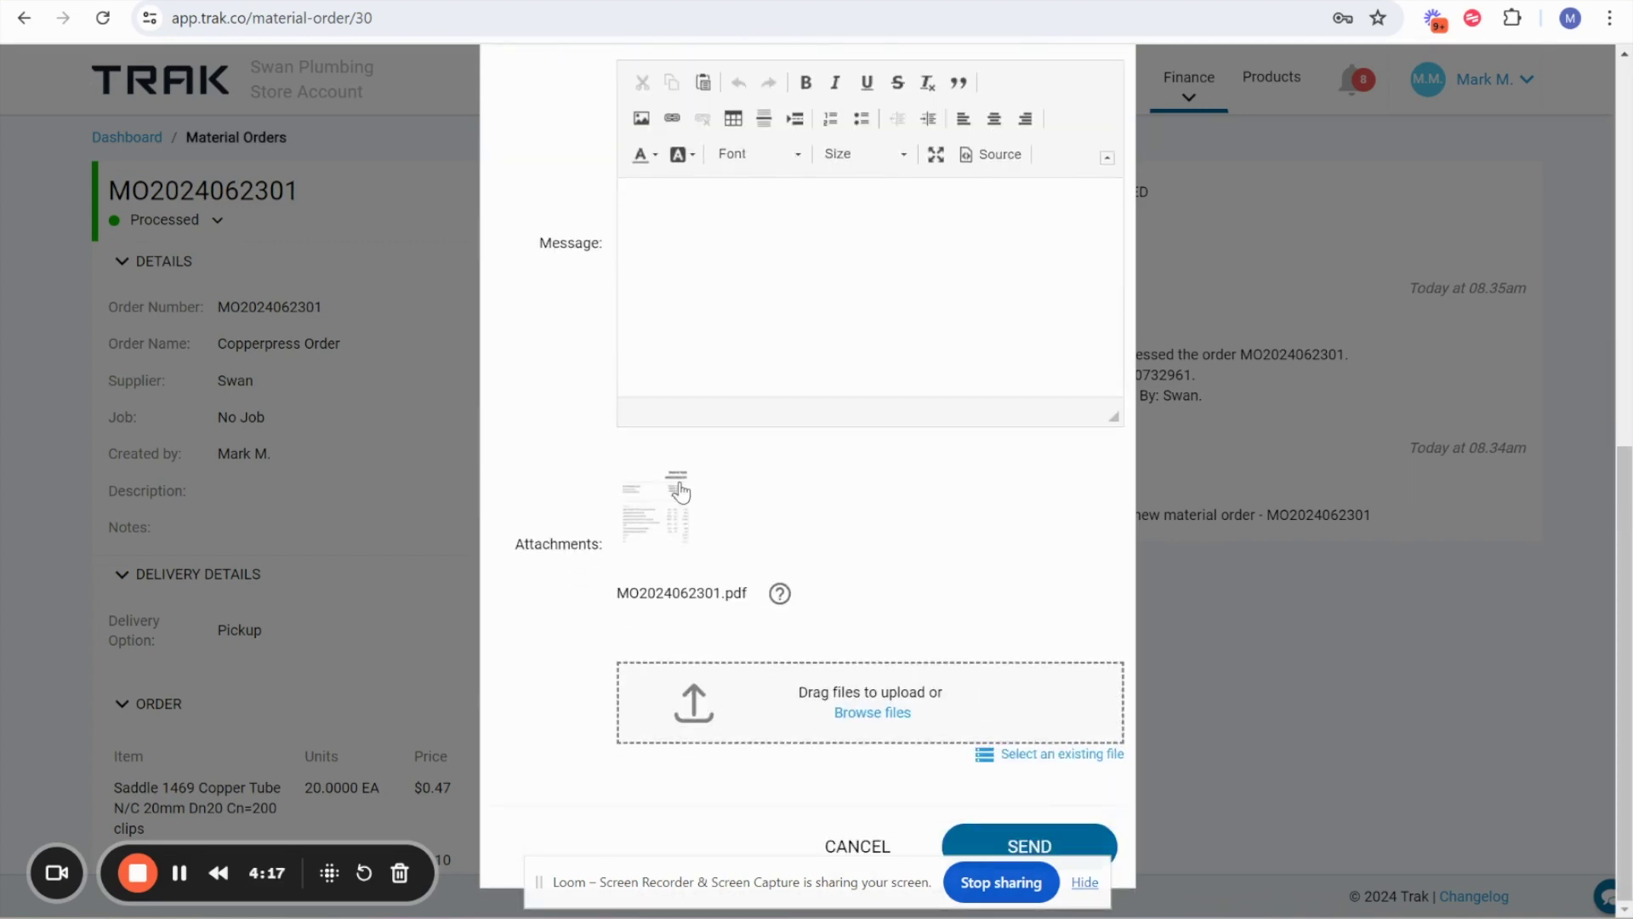
pyautogui.click(970, 842)
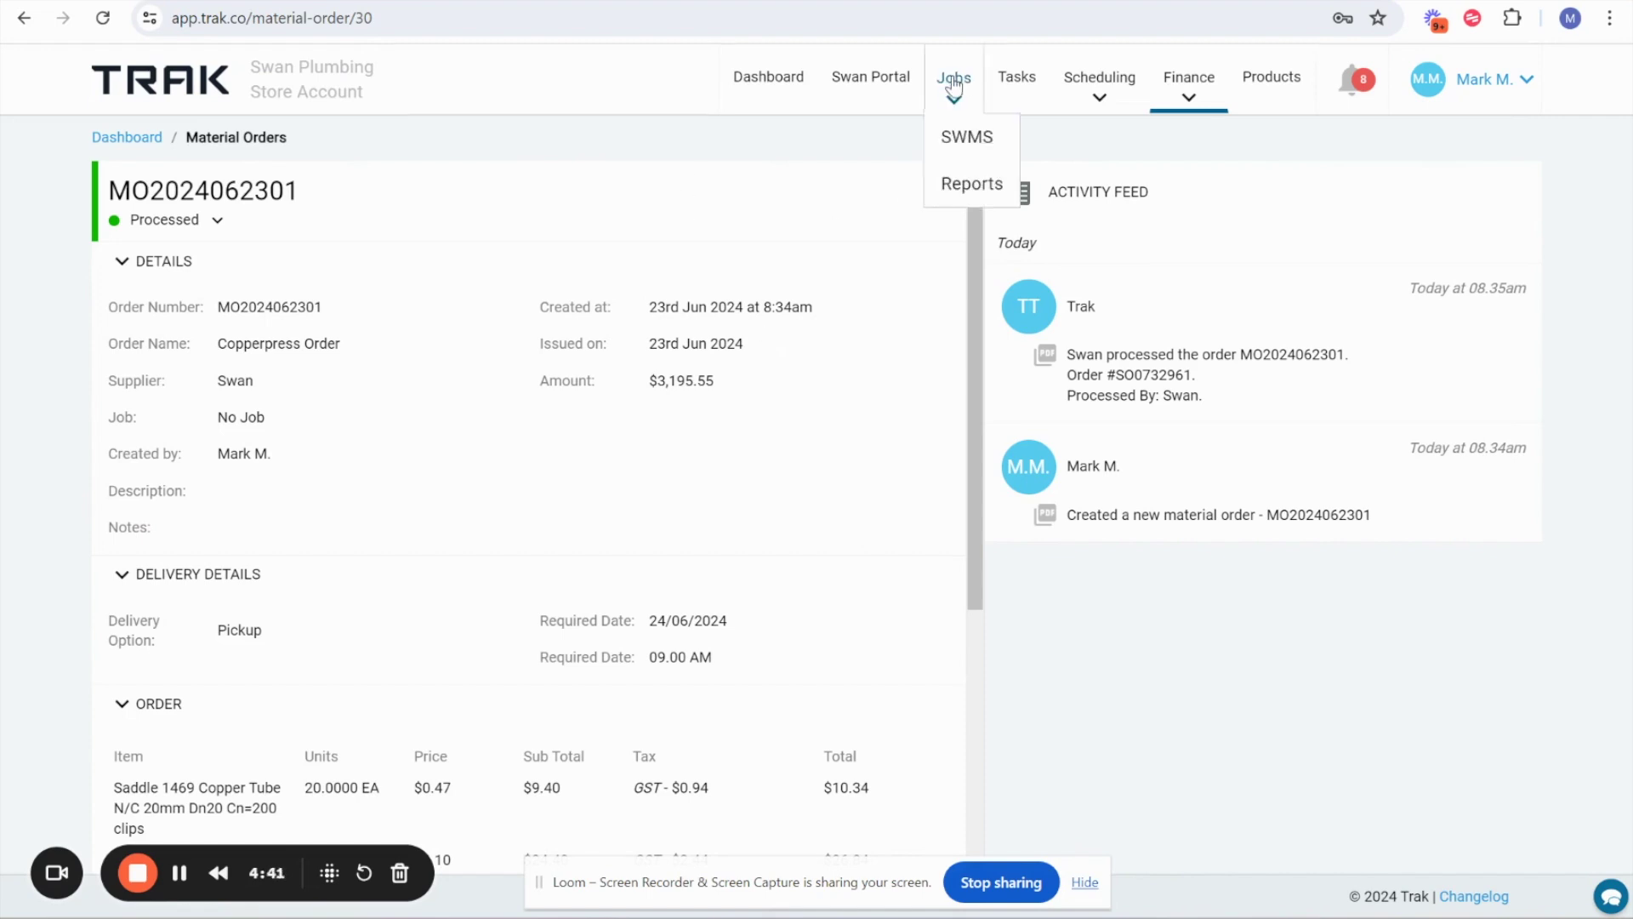
# Visit the Swan Portal and open the account's list of order templates
pyautogui.click(866, 84)
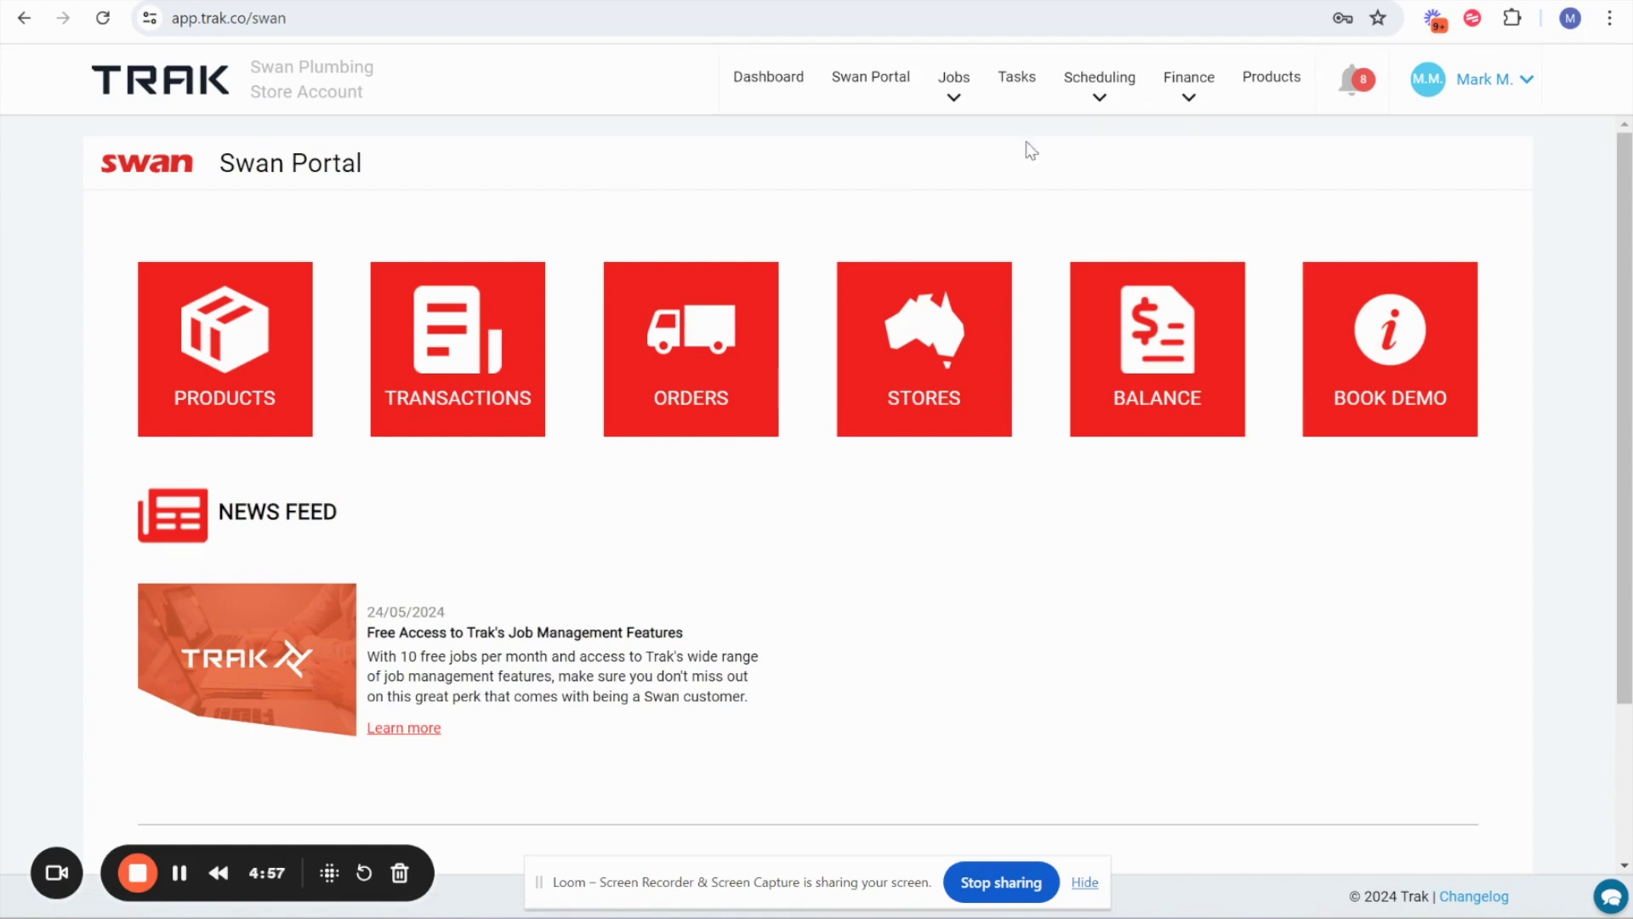
pyautogui.click(1502, 82)
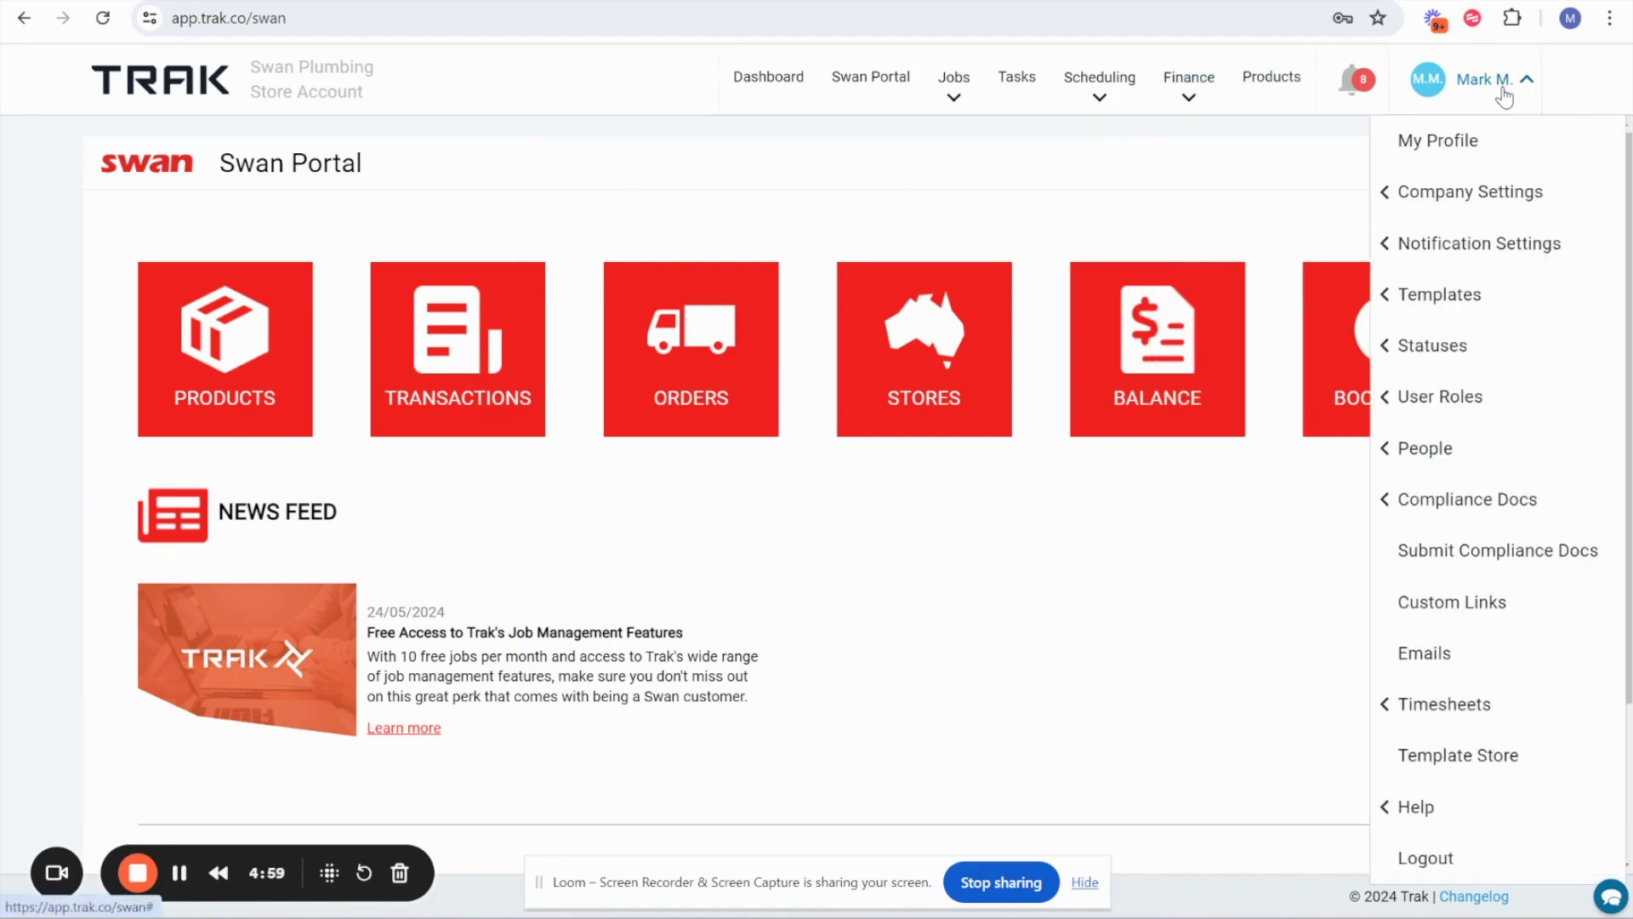
pyautogui.click(1430, 299)
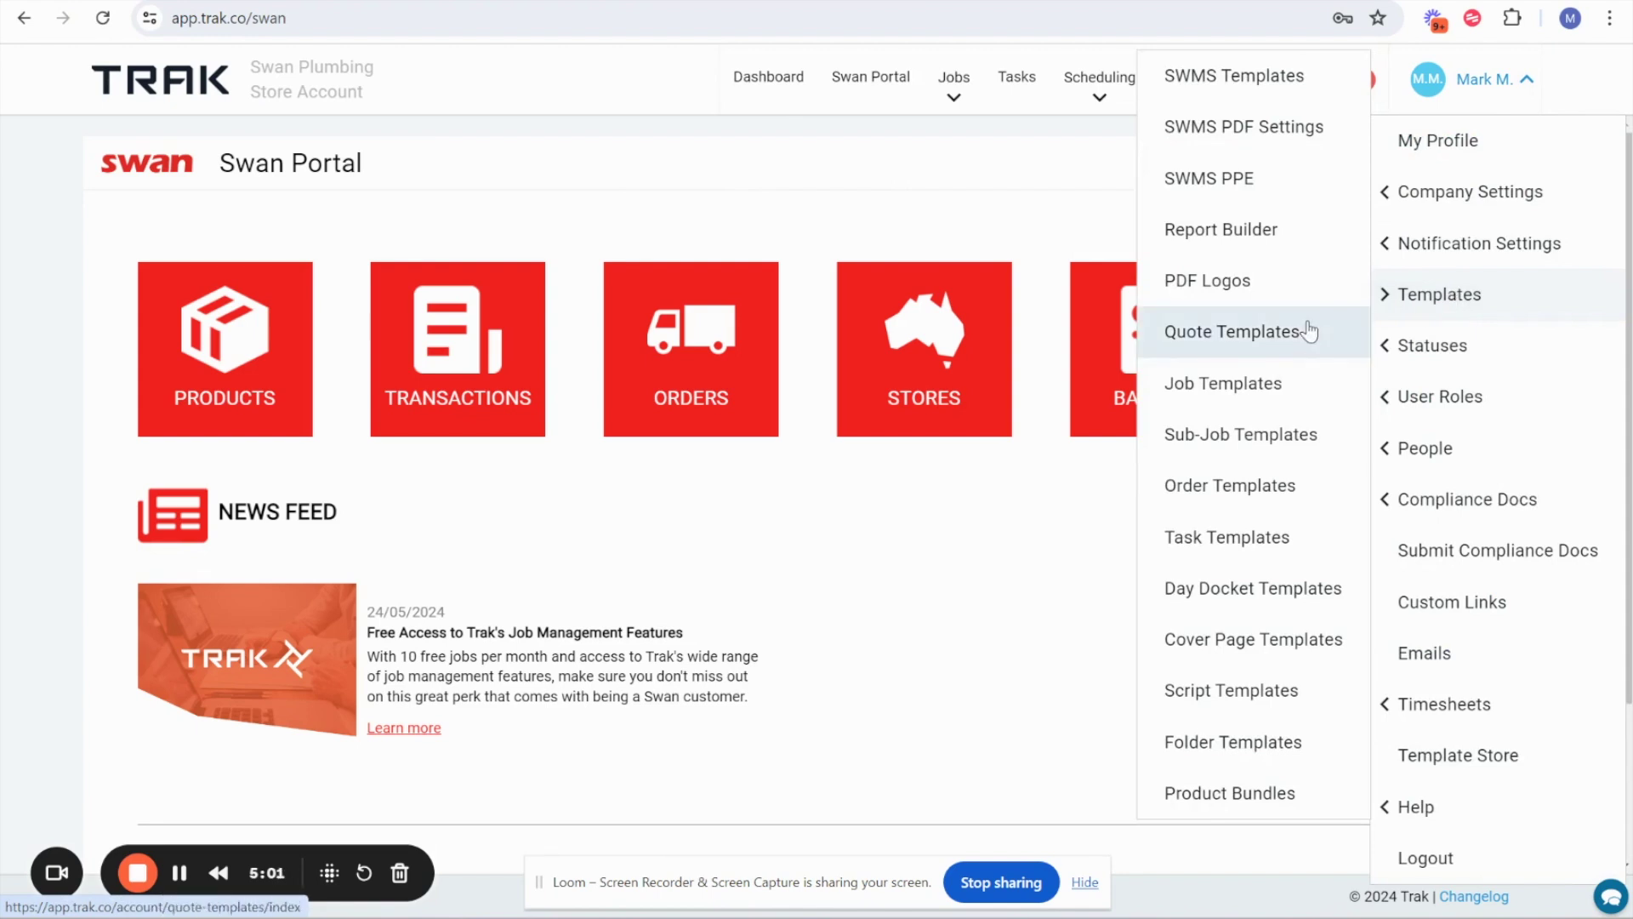
pyautogui.click(1209, 488)
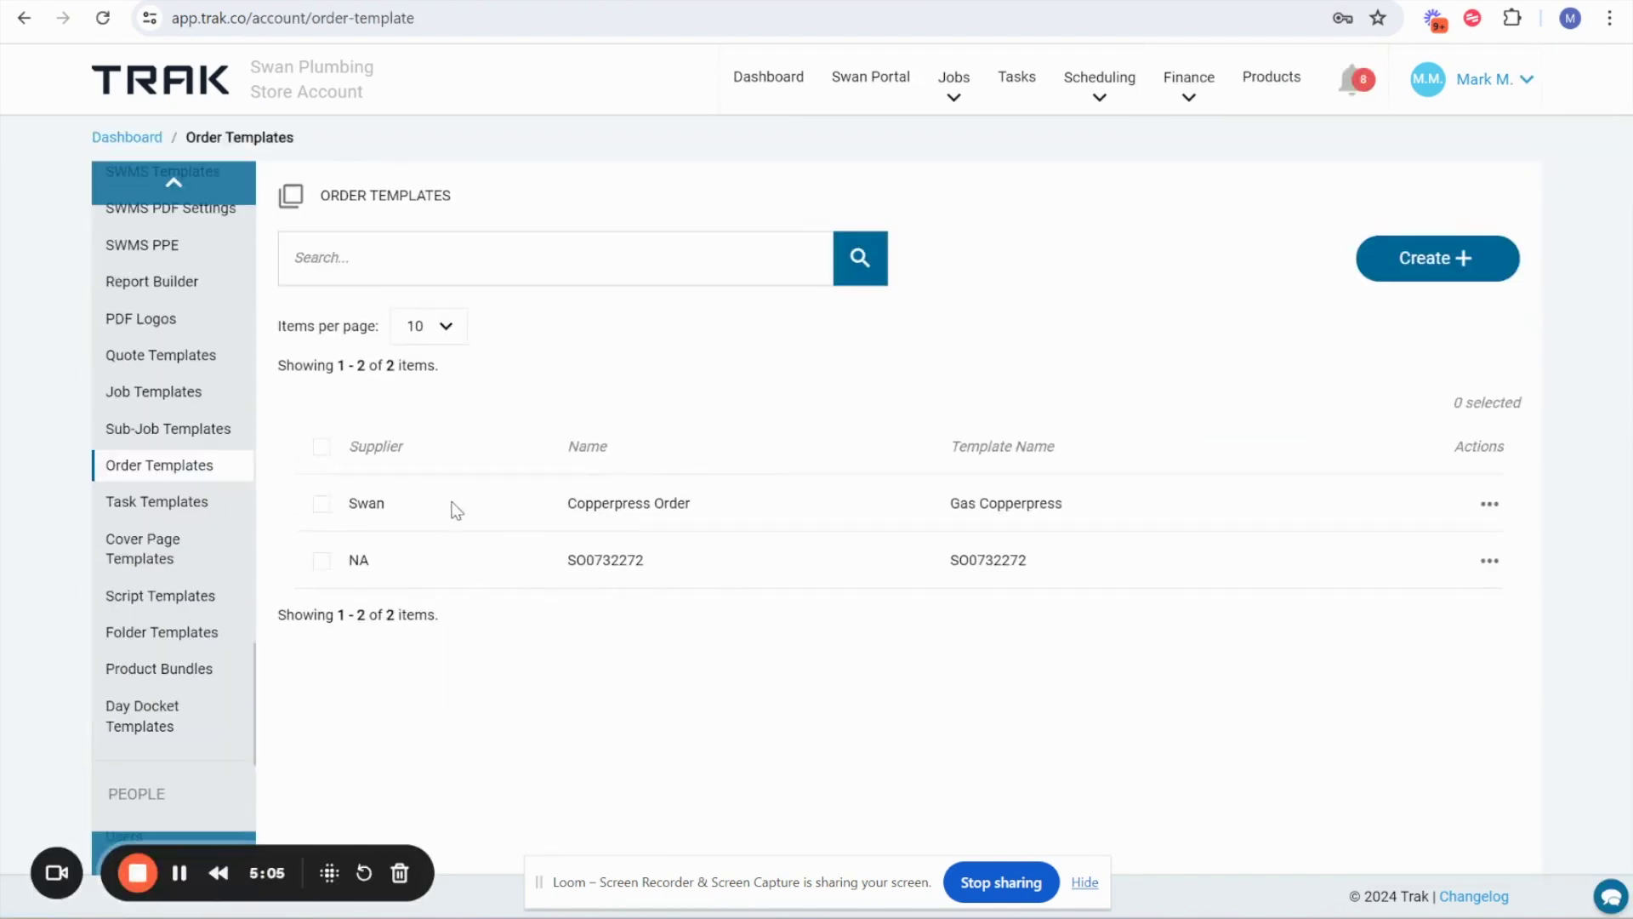
# Check the available actions for the Gas Copperpress order template and return to the Swan Portal
pyautogui.moveTo(348, 502); pyautogui.dragTo(1119, 511)
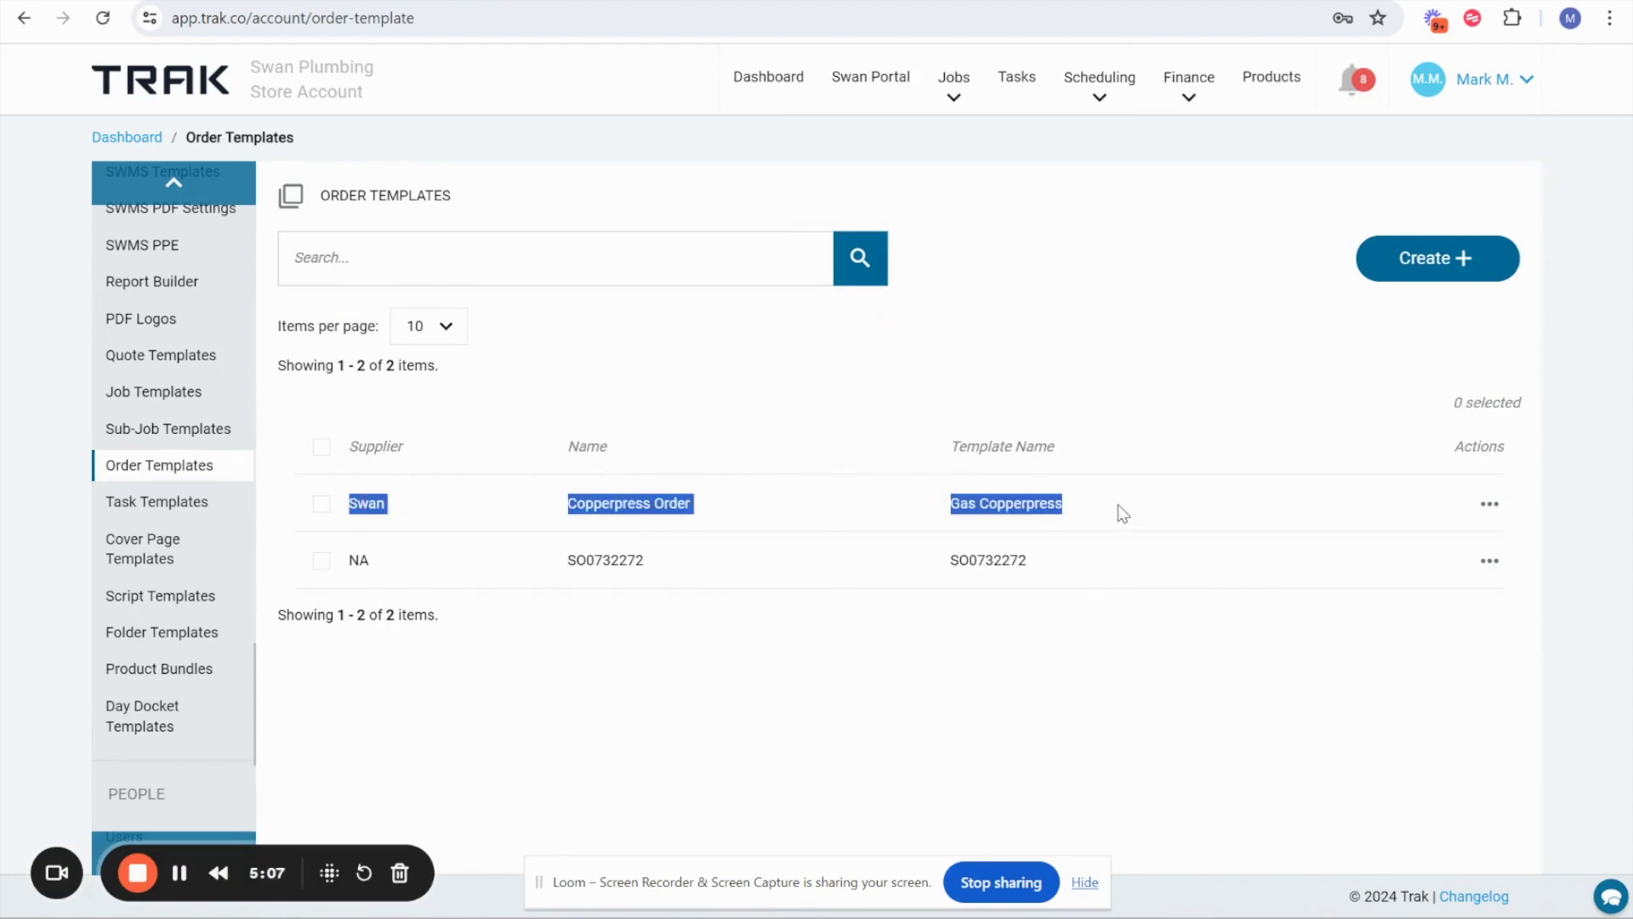
pyautogui.click(1094, 639)
pyautogui.click(1488, 505)
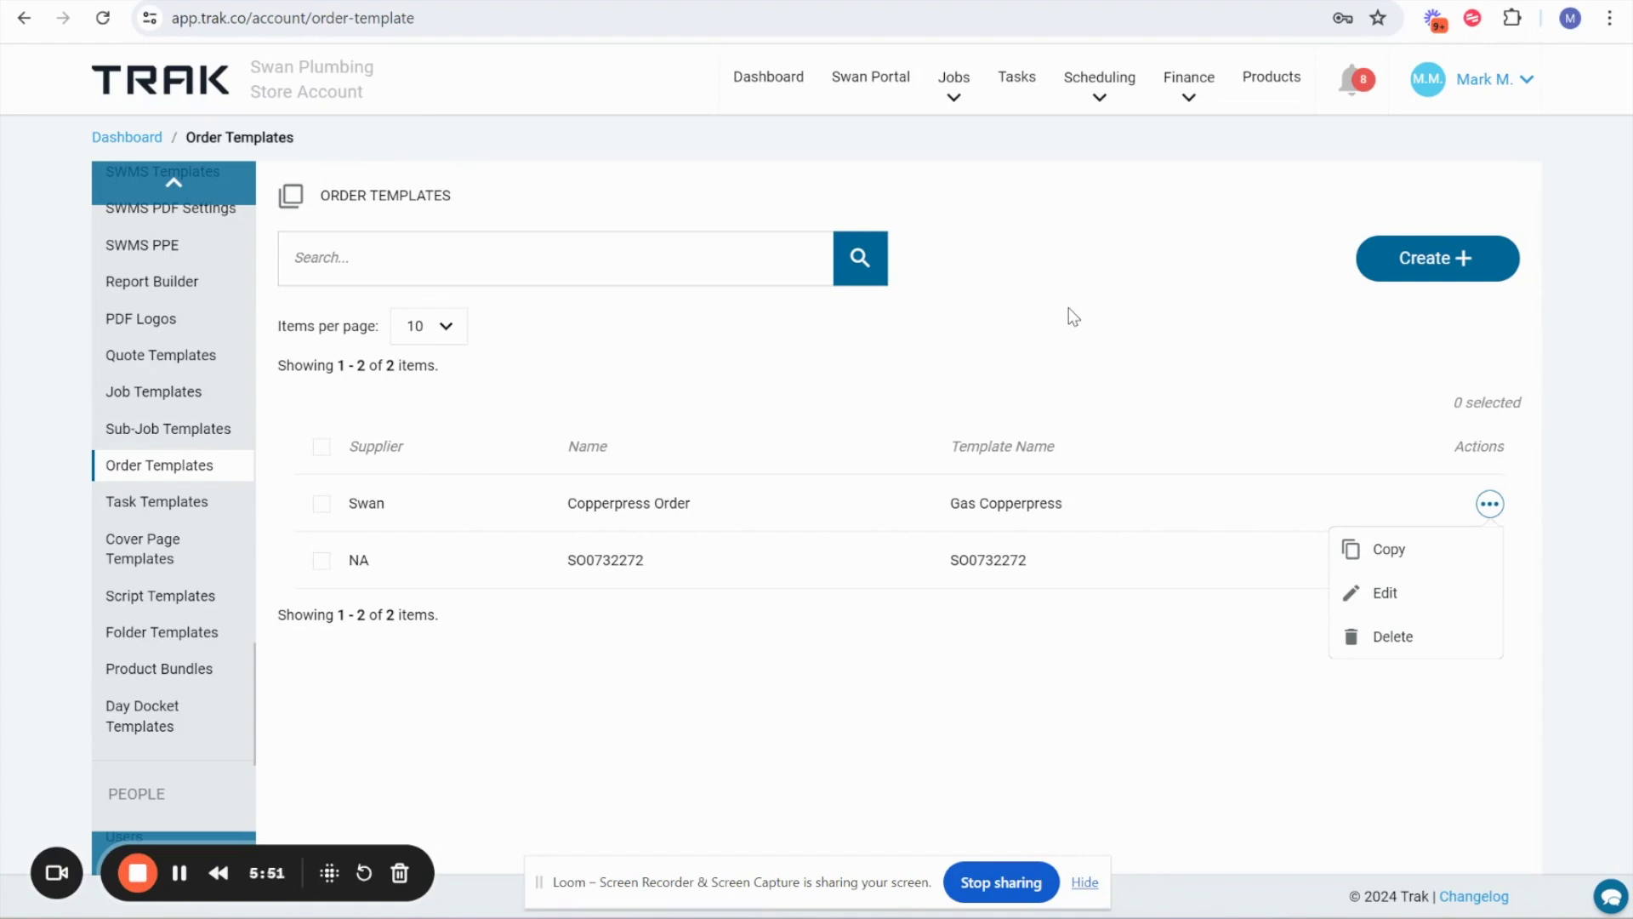
pyautogui.click(867, 78)
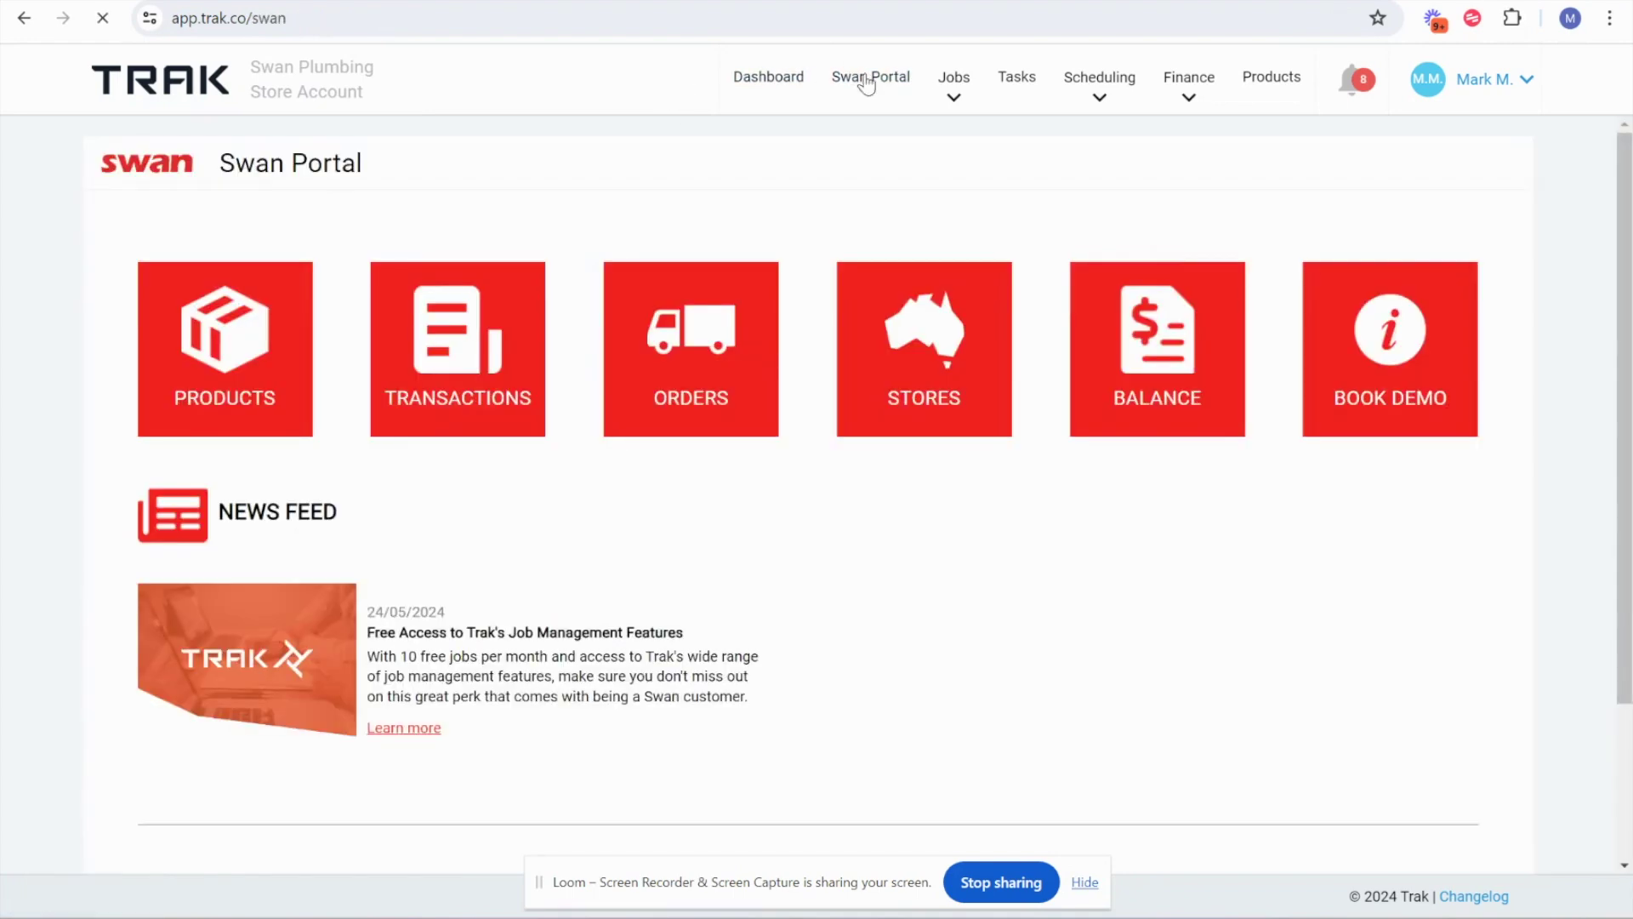